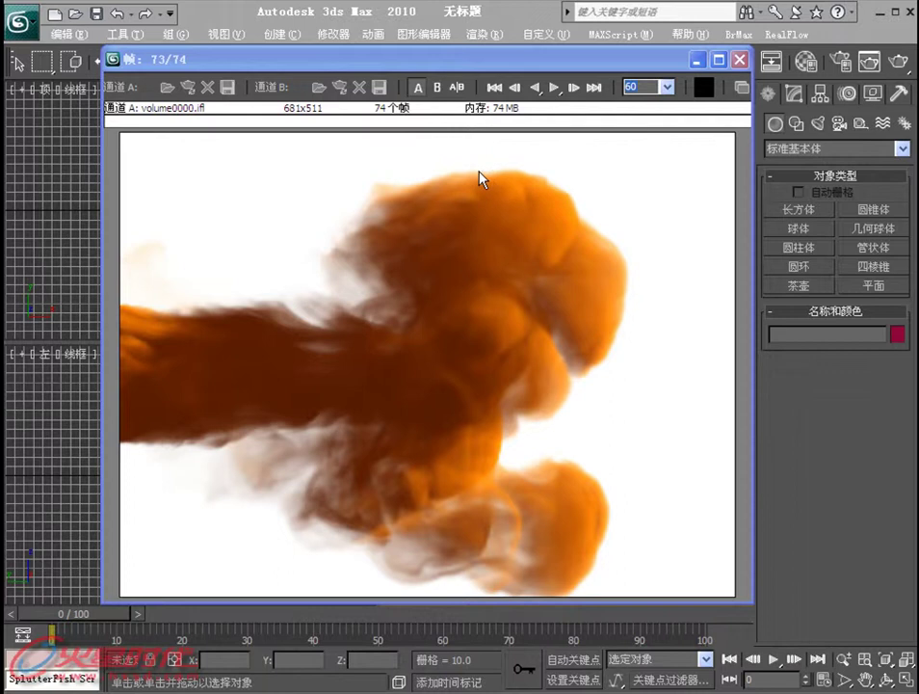
- Play the 74-frame volume0000.ifl smoke render from frame 1 at 30 fps, then close the RAM Player
{"action": "left_click", "coordinate": [493, 89]}
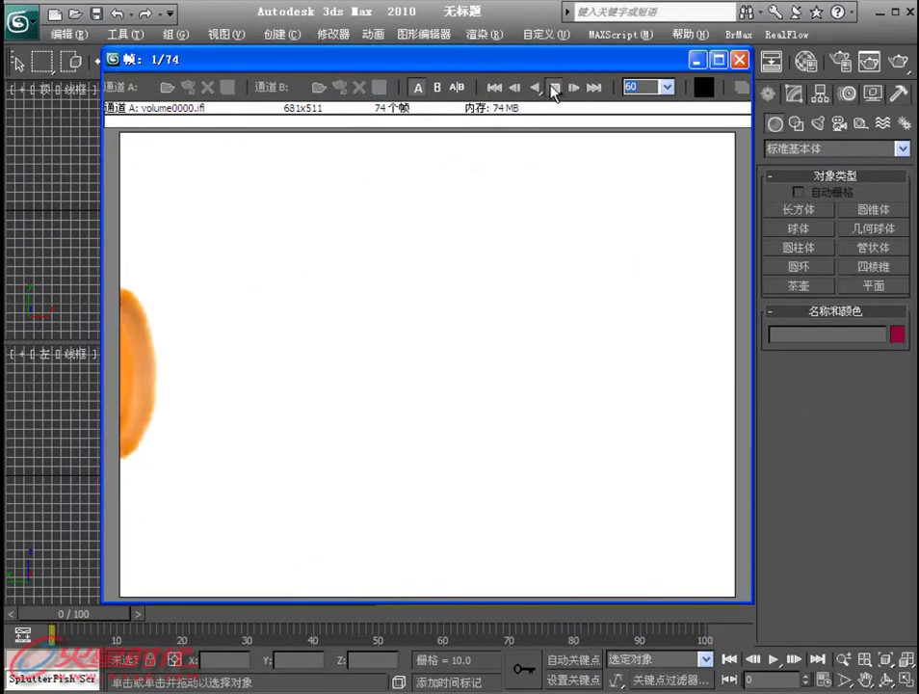
{"action": "left_click", "coordinate": [554, 89]}
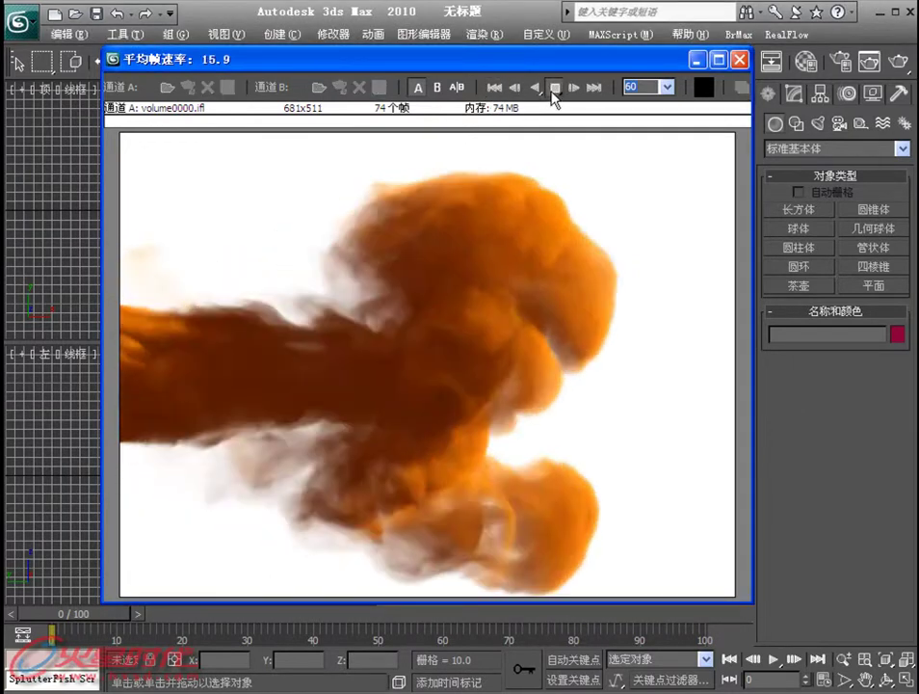
{"action": "left_click", "coordinate": [667, 87]}
{"action": "left_click", "coordinate": [650, 155]}
{"action": "left_click", "coordinate": [555, 87]}
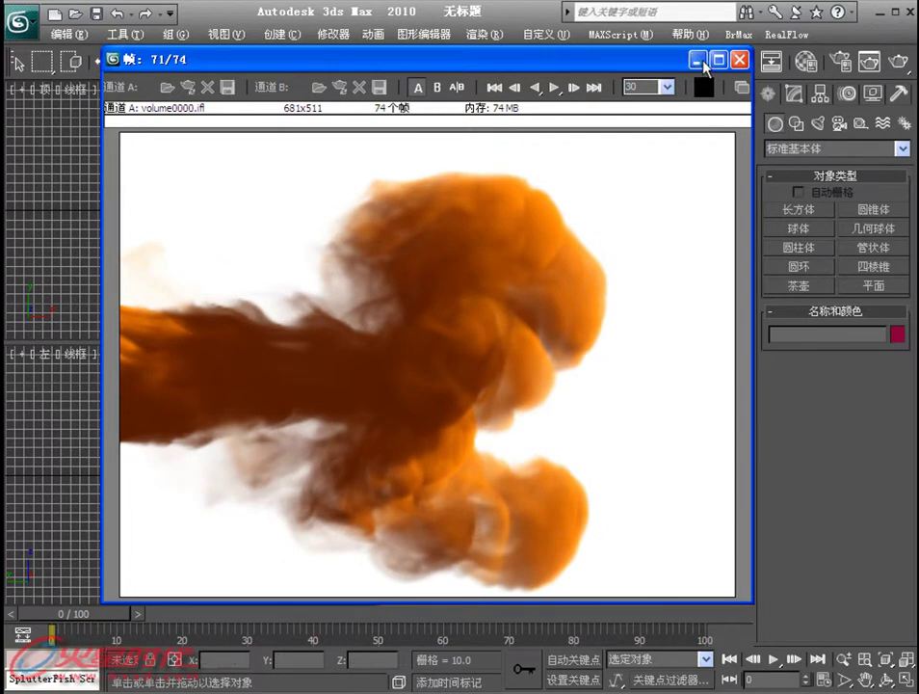
{"action": "left_click", "coordinate": [744, 60]}
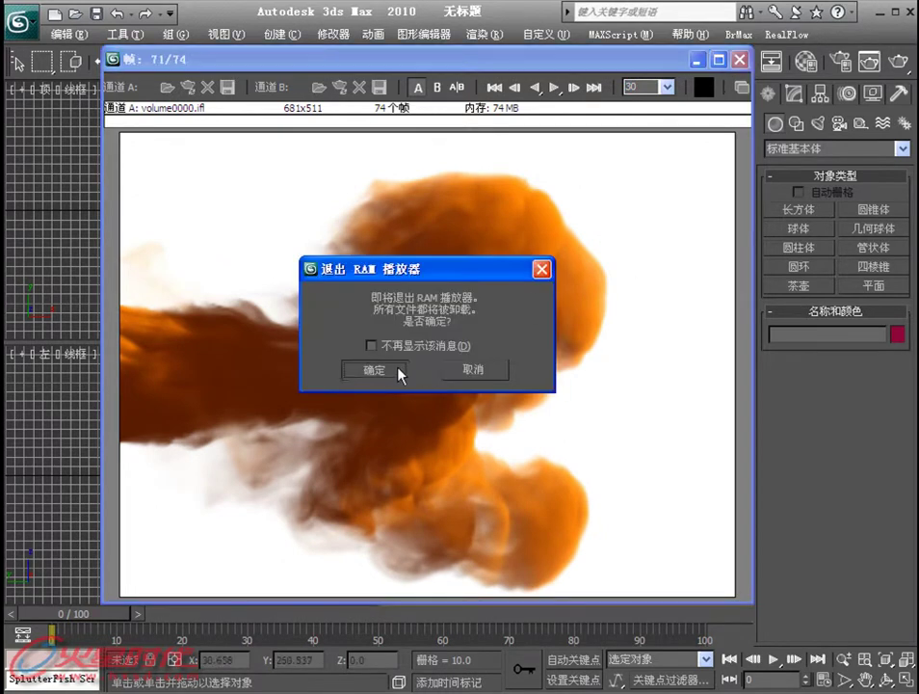
{"action": "left_click", "coordinate": [397, 374]}
- Reset 3ds Max to an empty scene
{"action": "left_click", "coordinate": [27, 27]}
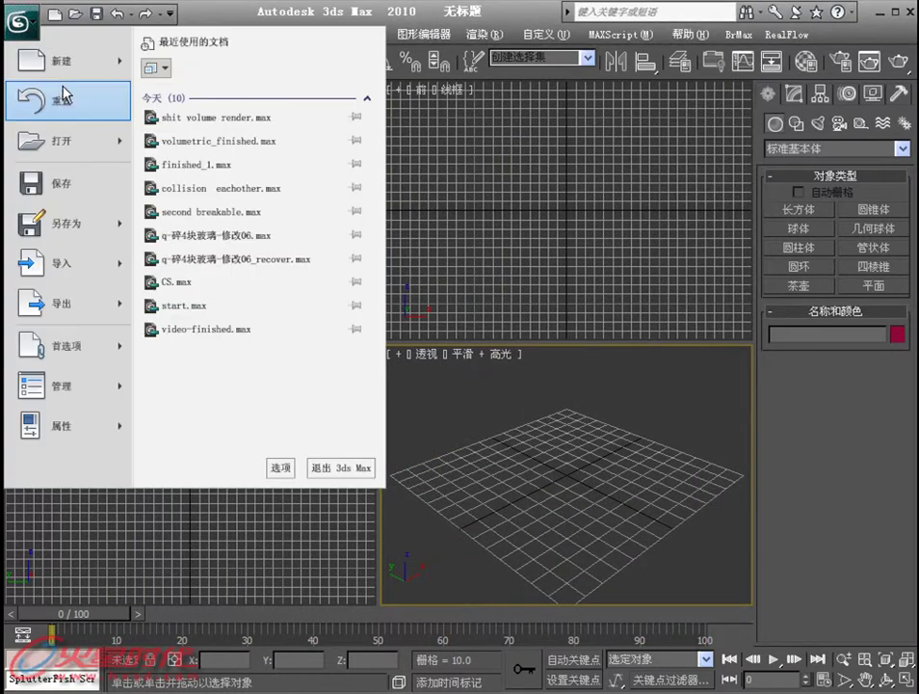
{"action": "left_click", "coordinate": [60, 99]}
{"action": "left_click", "coordinate": [429, 382]}
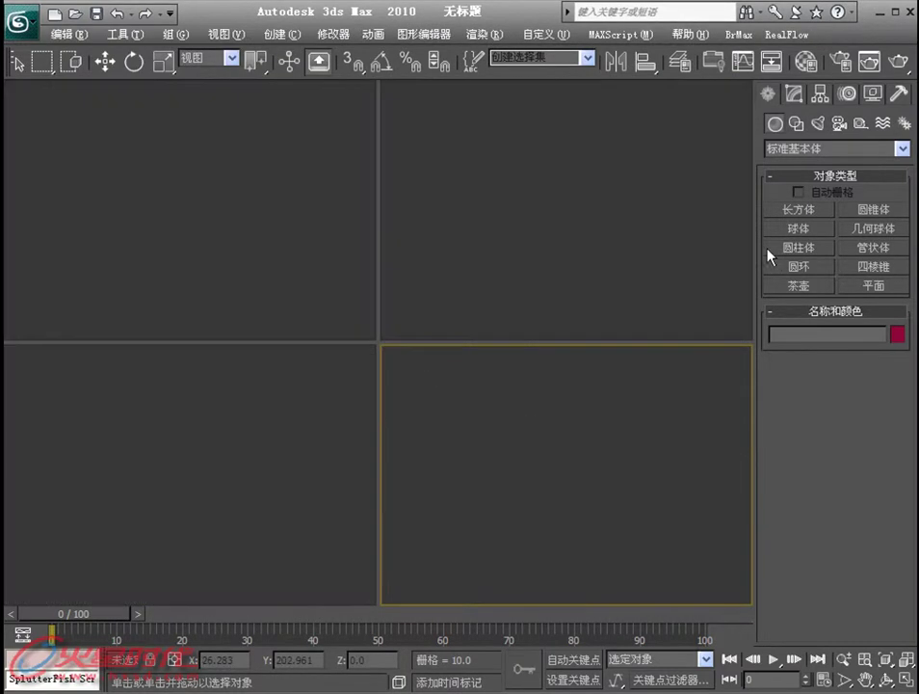
- Create the FumeFX01 container, about 139.59 × 56.552 × 64.797 with 2.792 spacing
{"action": "left_click", "coordinate": [792, 152]}
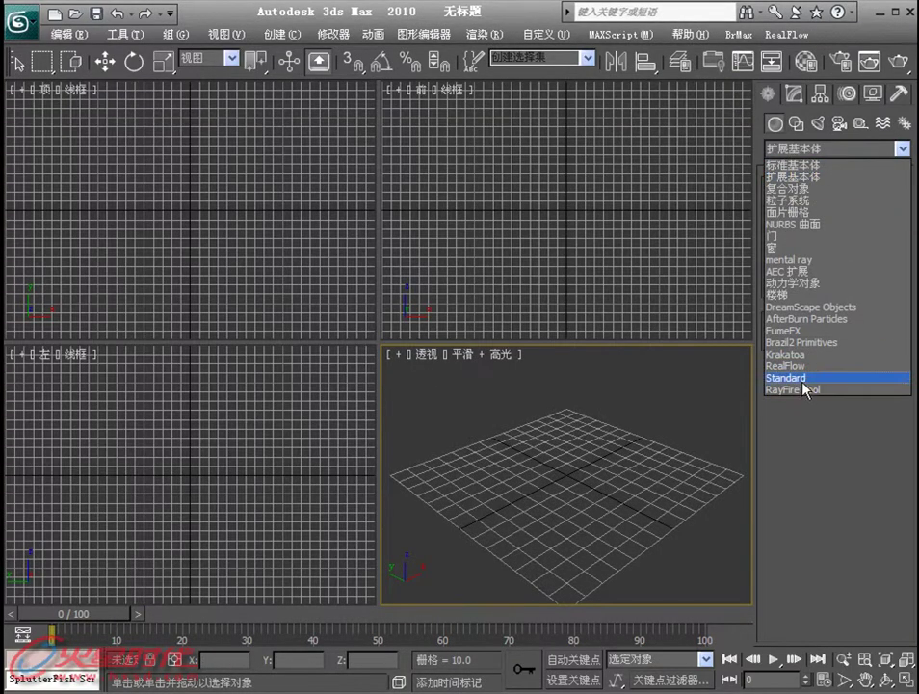
{"action": "left_click", "coordinate": [789, 331]}
{"action": "left_click", "coordinate": [800, 210]}
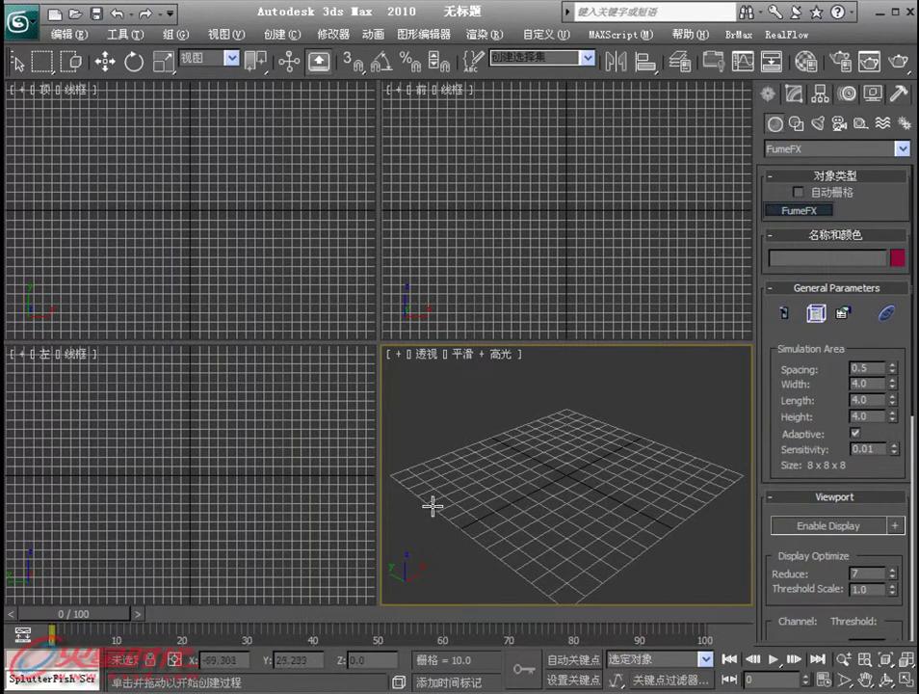
{"action": "mouse_move", "coordinate": [431, 505]}
{"action": "left_mouse_down"}
{"action": "mouse_move", "coordinate": [685, 451]}
{"action": "mouse_move", "coordinate": [679, 445]}
{"action": "left_mouse_up"}
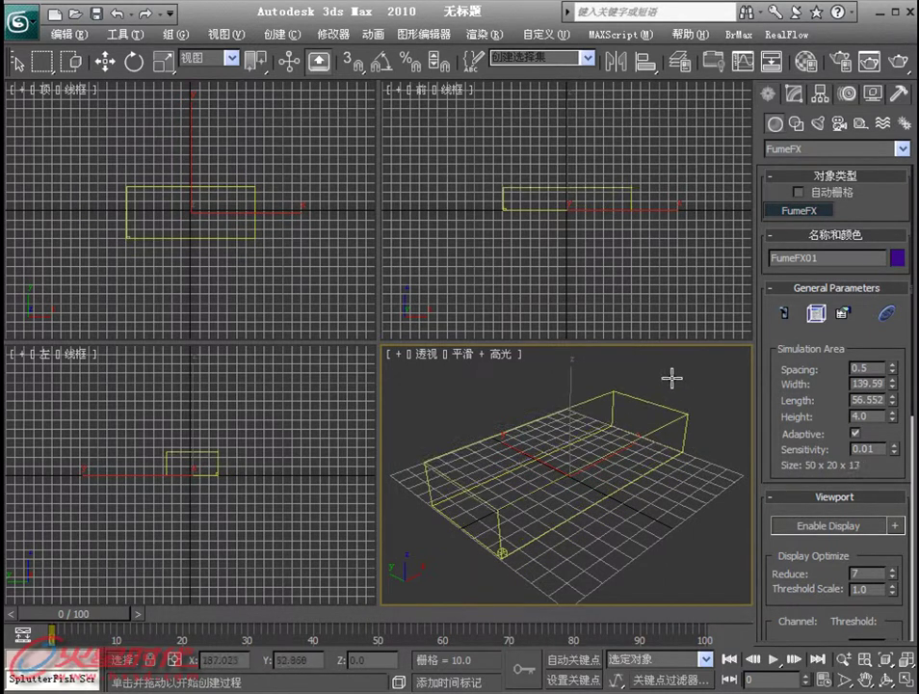
{"action": "left_click", "coordinate": [649, 320]}
{"action": "mouse_move", "coordinate": [633, 421]}
{"action": "middle_mouse_down", "text": "alt"}
{"action": "mouse_move", "coordinate": [534, 406]}
{"action": "mouse_move", "coordinate": [536, 470]}
{"action": "mouse_move", "coordinate": [543, 423]}
{"action": "mouse_move", "coordinate": [554, 418]}
{"action": "middle_mouse_up", "text": "alt"}
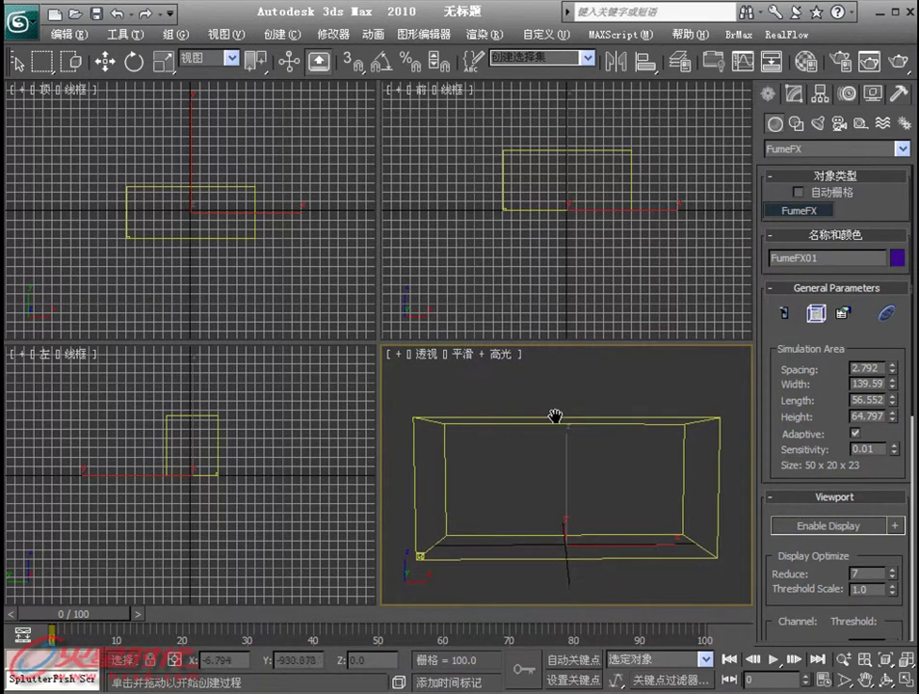
- Enlarge FumeFX01 to 203.81 × 87.09 × 78.404 using the Width, Length and Height spinners
{"action": "left_click", "coordinate": [794, 93]}
{"action": "scroll", "coordinate": [849, 395], "scroll_direction": "down", "scroll_amount": 3}
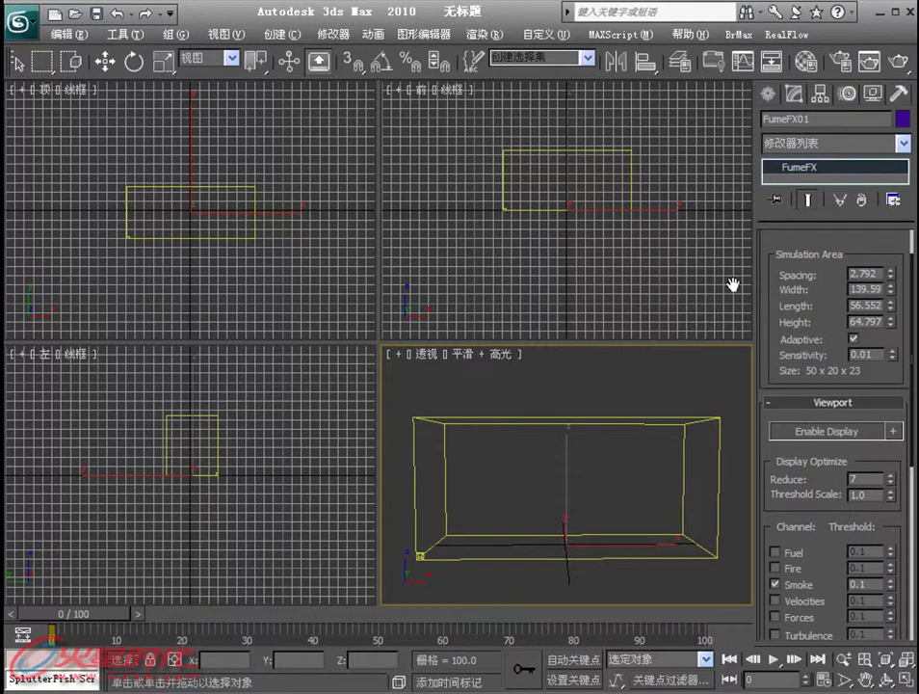
{"action": "left_click_drag", "start_coordinate": [892, 292], "coordinate": [885, 249]}
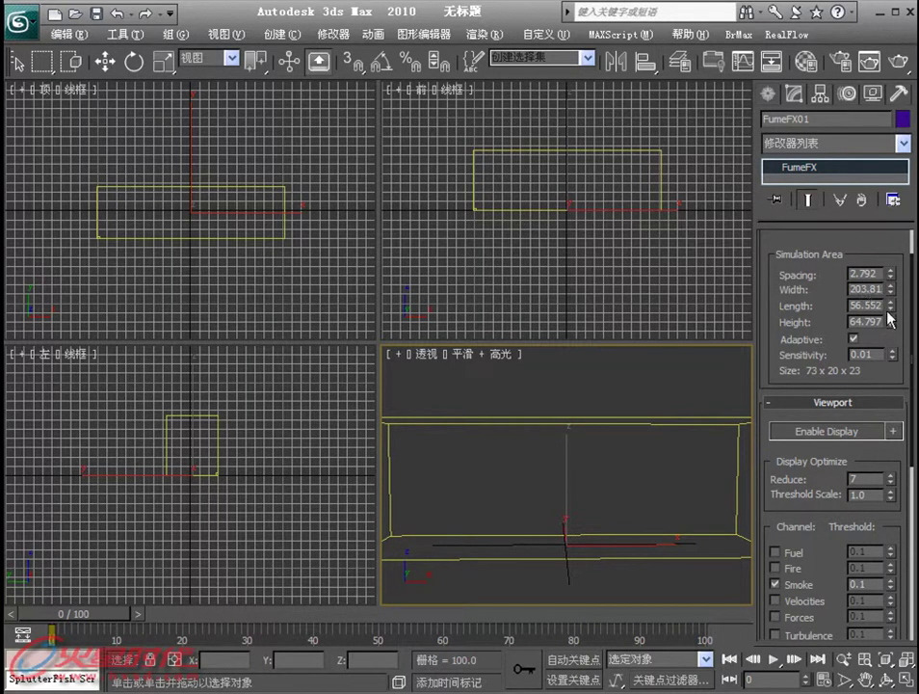
{"action": "left_click_drag", "start_coordinate": [892, 314], "coordinate": [885, 259]}
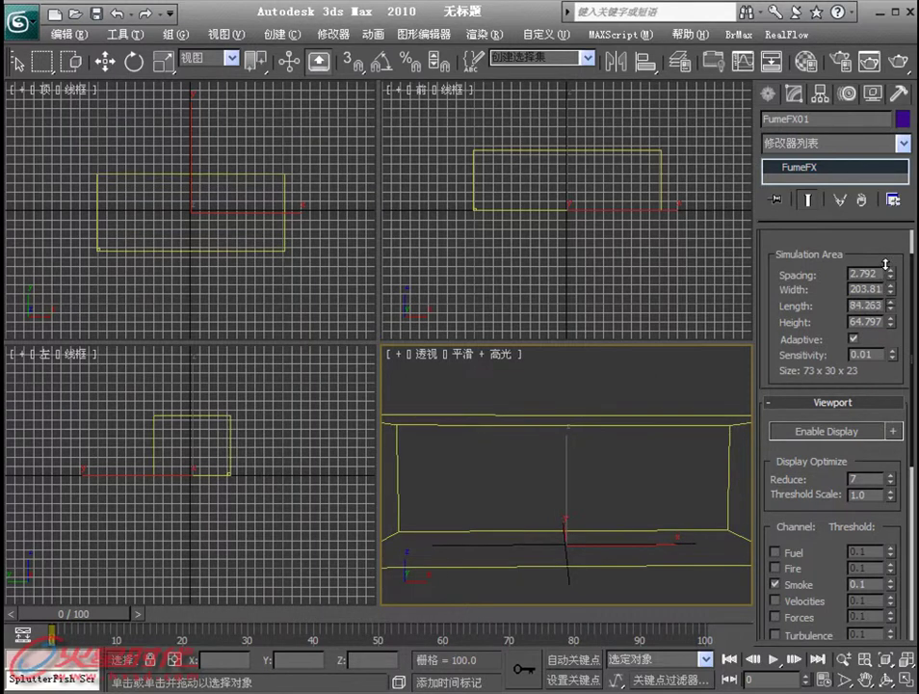
{"action": "left_click_drag", "start_coordinate": [891, 321], "coordinate": [892, 306]}
- Move the container along X and lower it to Z -40.1
{"action": "right_click", "coordinate": [577, 470]}
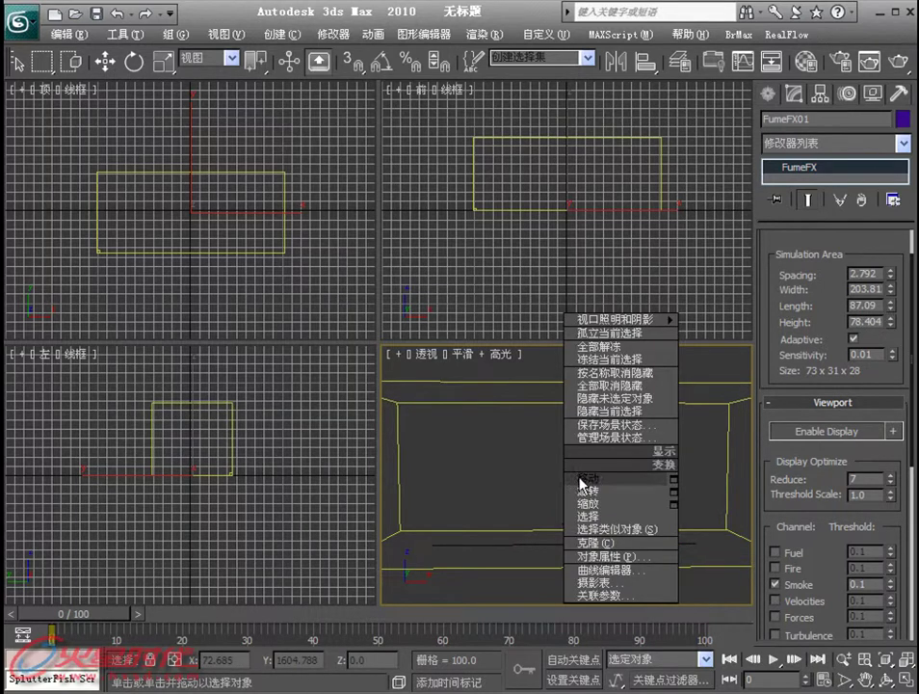
{"action": "left_click", "coordinate": [584, 478]}
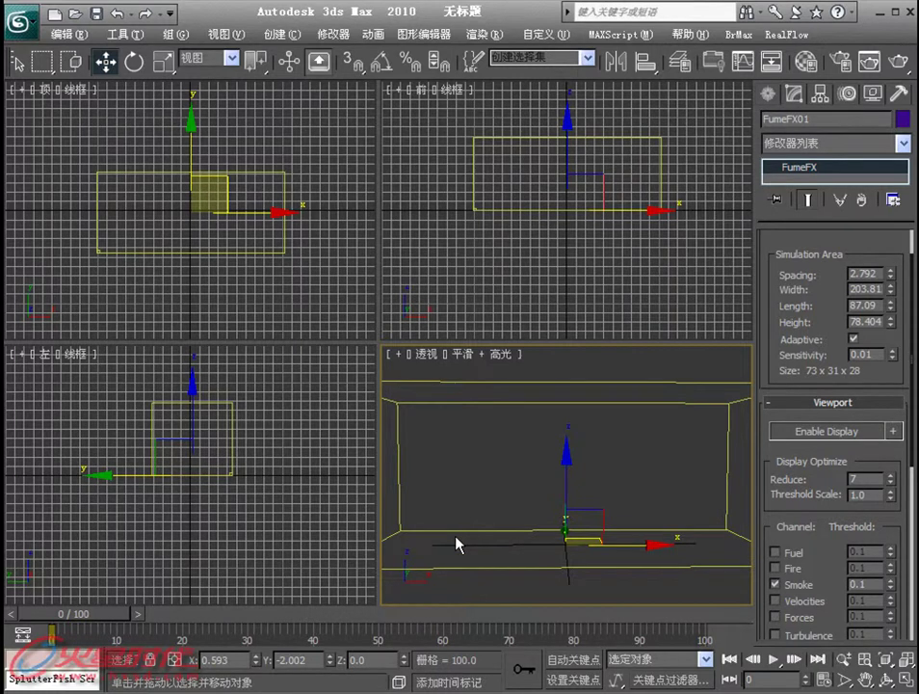
{"action": "left_click_drag", "start_coordinate": [257, 656], "coordinate": [254, 600]}
{"action": "mouse_move", "coordinate": [410, 661]}
{"action": "left_mouse_down"}
{"action": "mouse_move", "coordinate": [403, 33]}
{"action": "mouse_move", "coordinate": [535, 8]}
{"action": "left_mouse_up"}
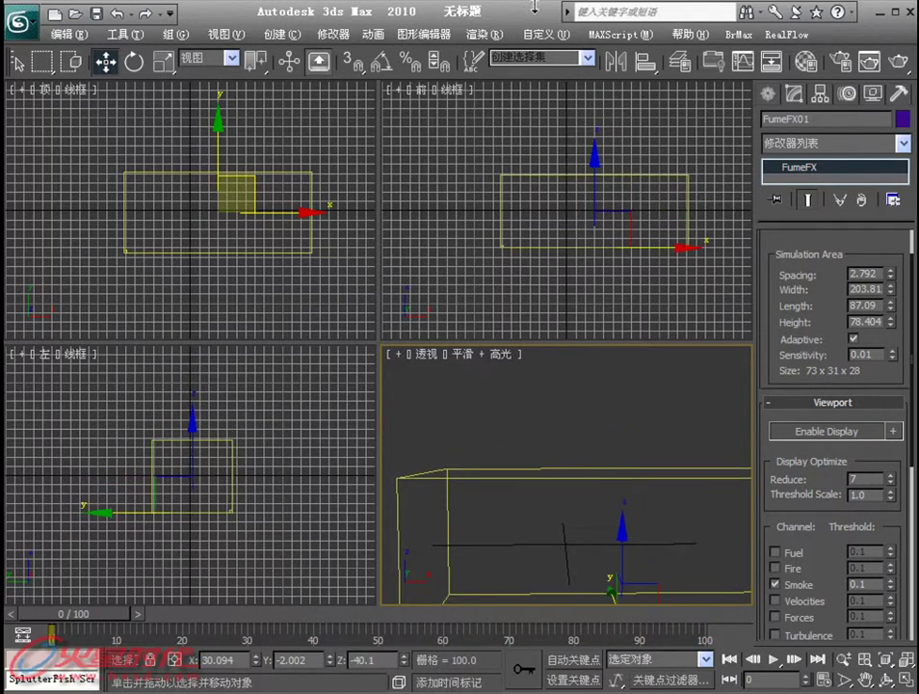
{"action": "middle_click_drag", "start_coordinate": [643, 366], "coordinate": [565, 316]}
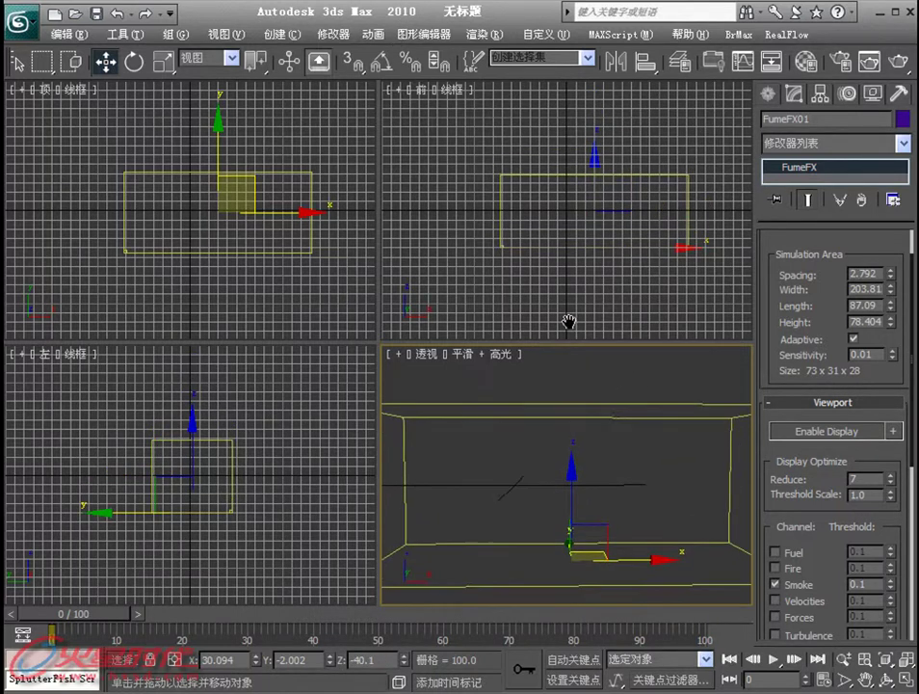
{"action": "scroll", "coordinate": [589, 382], "scroll_direction": "down", "scroll_amount": 2}
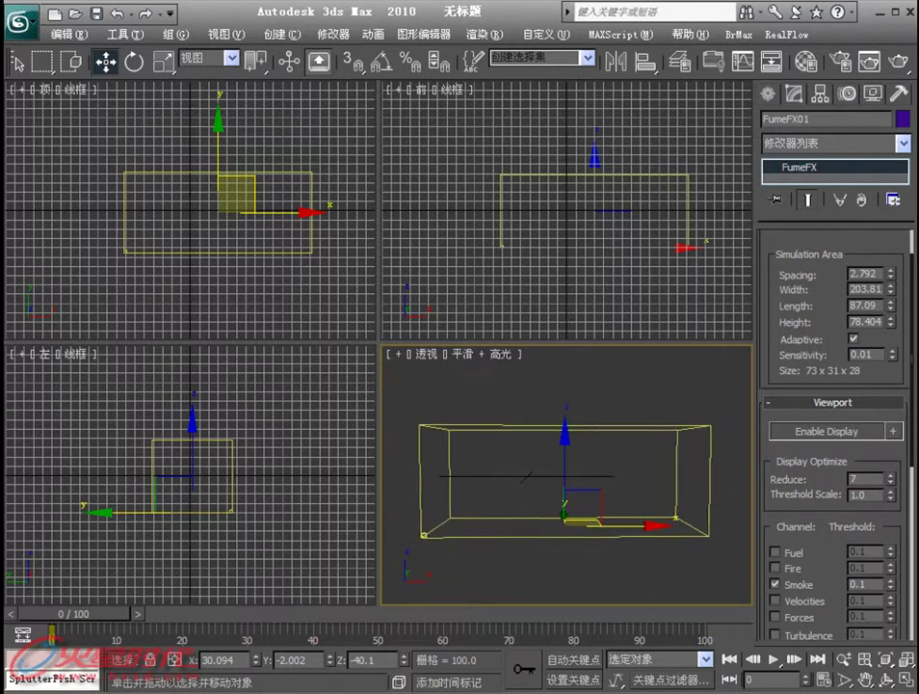
{"action": "scroll", "coordinate": [589, 382], "scroll_direction": "up", "scroll_amount": 2}
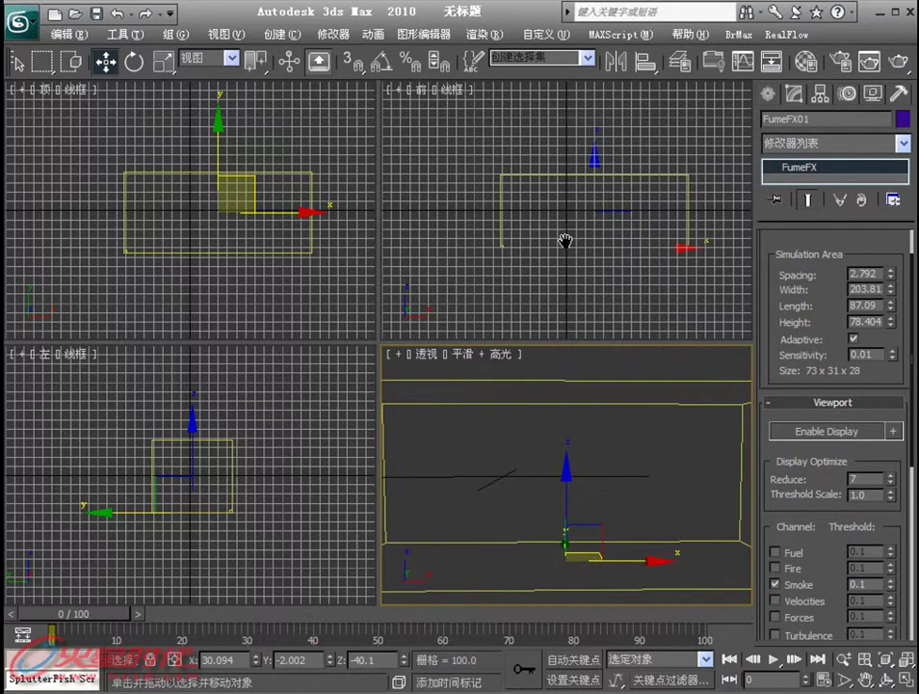
{"action": "middle_click_drag", "start_coordinate": [564, 242], "coordinate": [580, 227]}
{"action": "left_click", "coordinate": [590, 208]}
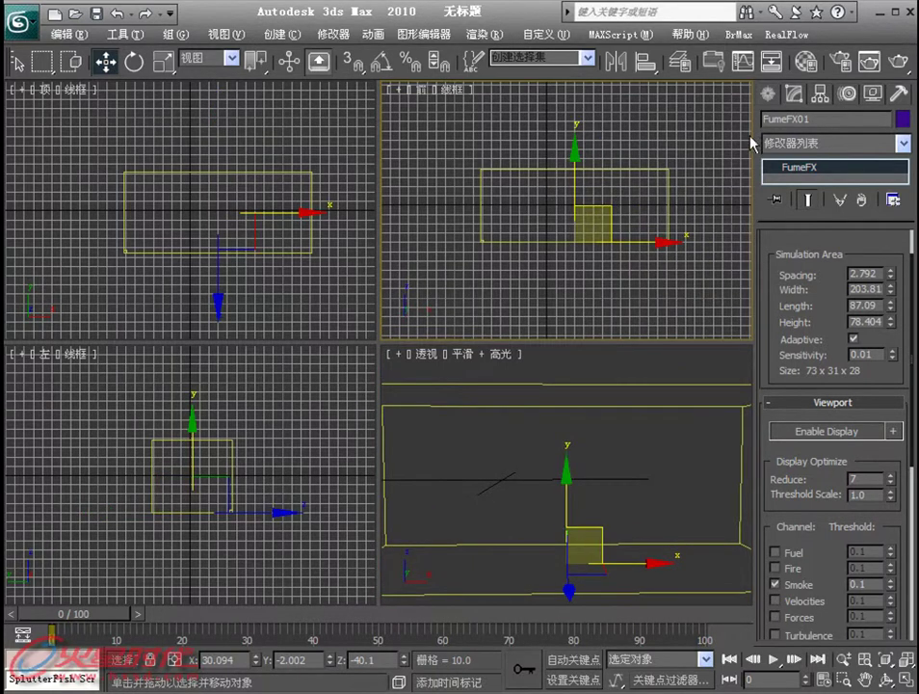
- Add a cylindrical FFX Simple Src01 emitter (radius 20.631, height 7.824) in the Left view
{"action": "left_click", "coordinate": [768, 94]}
{"action": "left_click", "coordinate": [883, 124]}
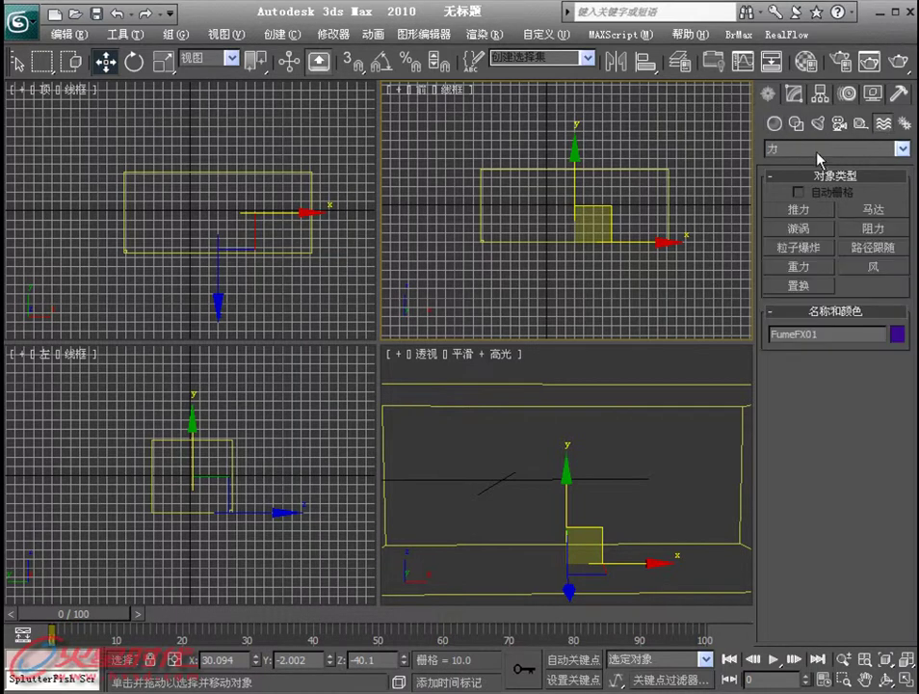
{"action": "left_click", "coordinate": [854, 126]}
{"action": "left_click", "coordinate": [830, 150]}
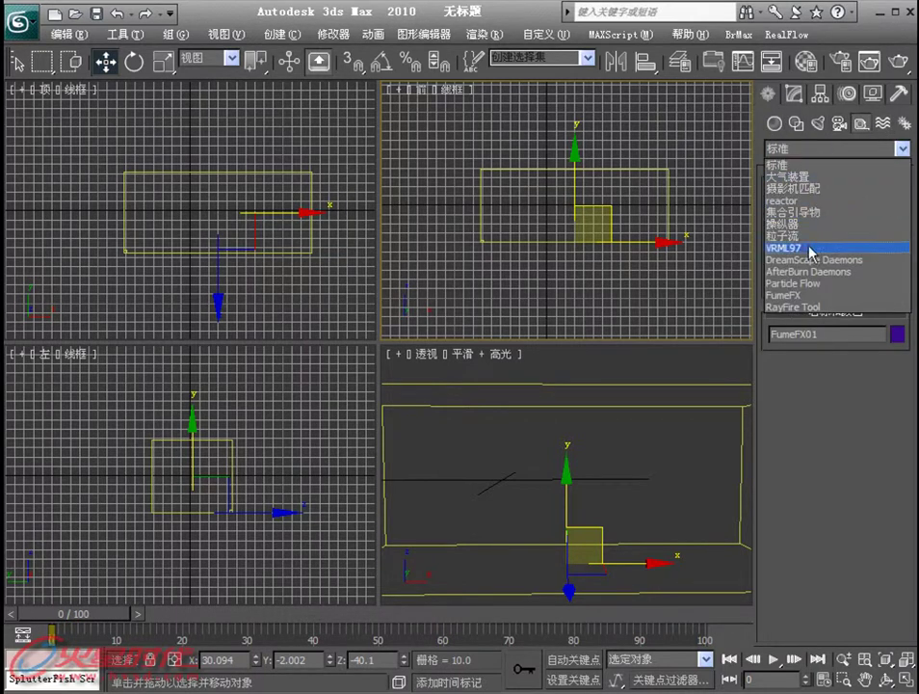
{"action": "left_click", "coordinate": [799, 295]}
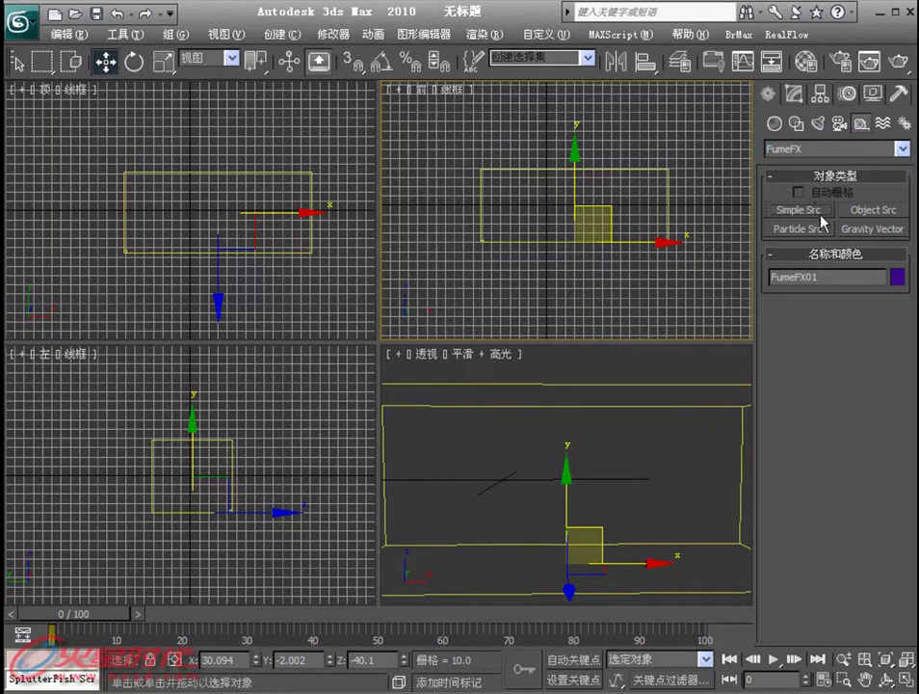
{"action": "left_click", "coordinate": [807, 211]}
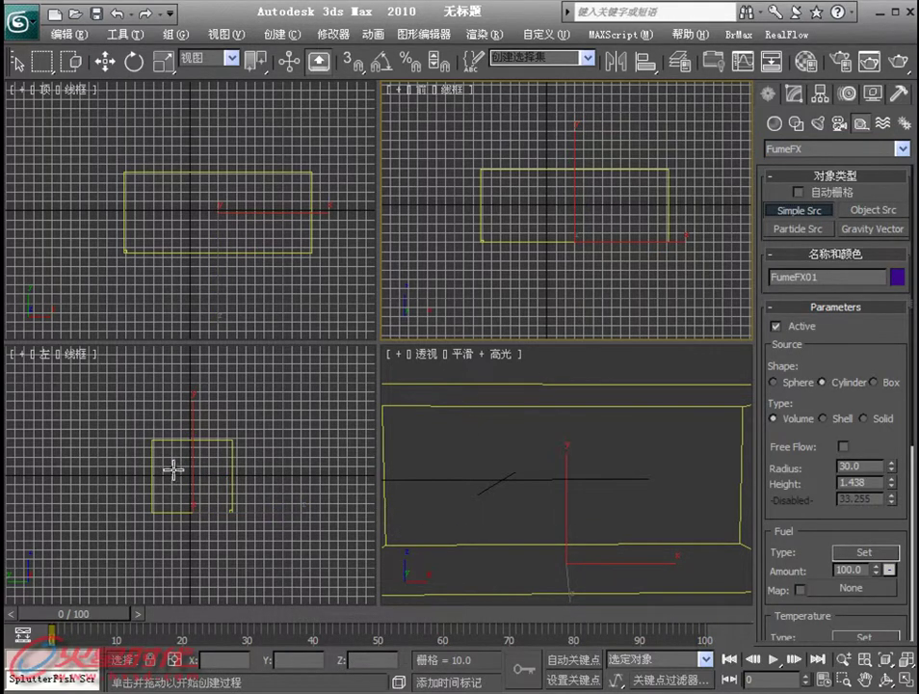
{"action": "left_click", "coordinate": [189, 476]}
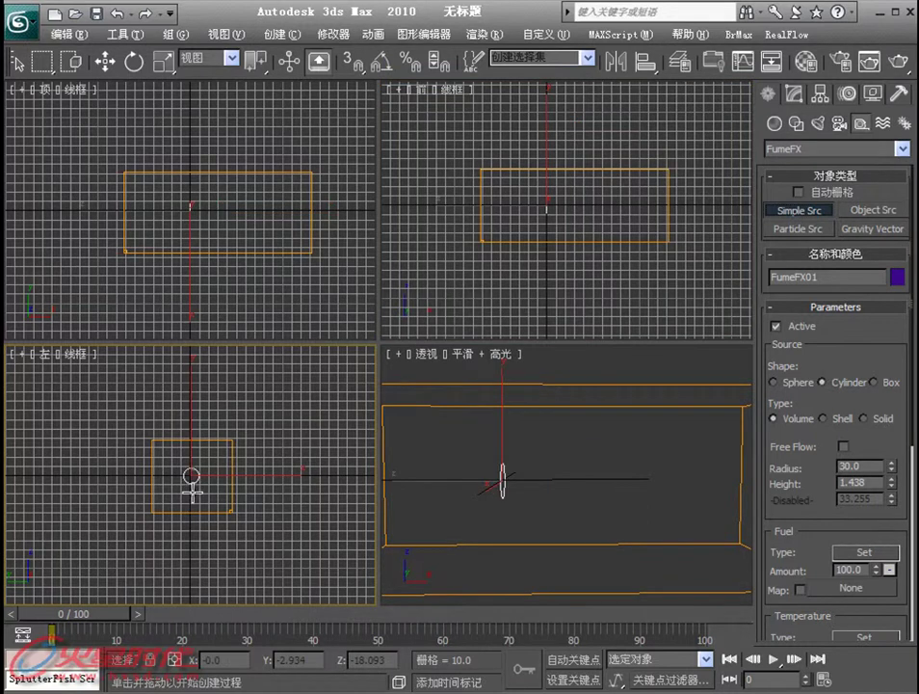
{"action": "left_click", "coordinate": [811, 179]}
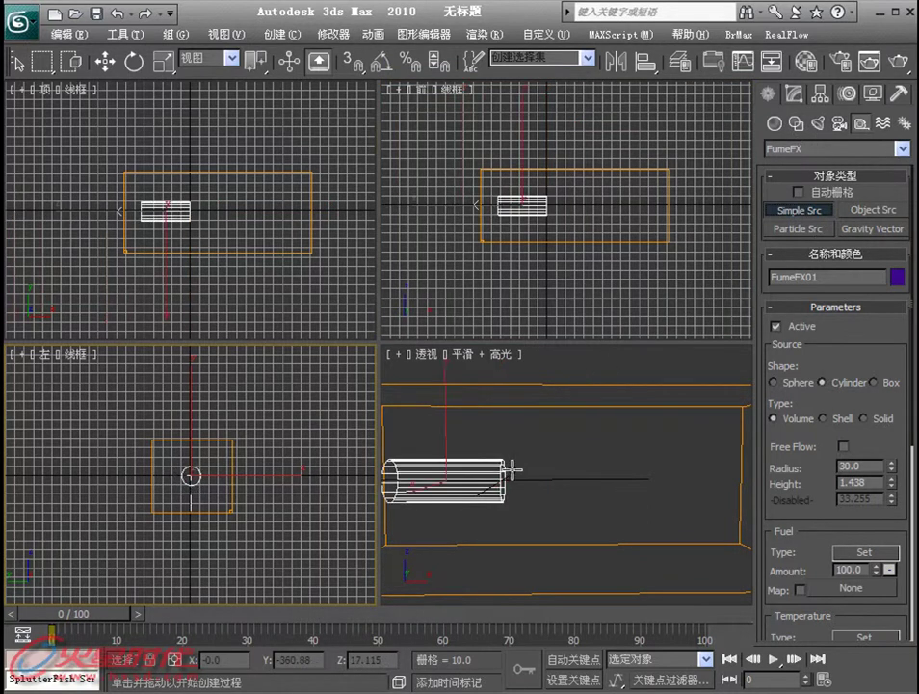
{"action": "left_click", "coordinate": [486, 479]}
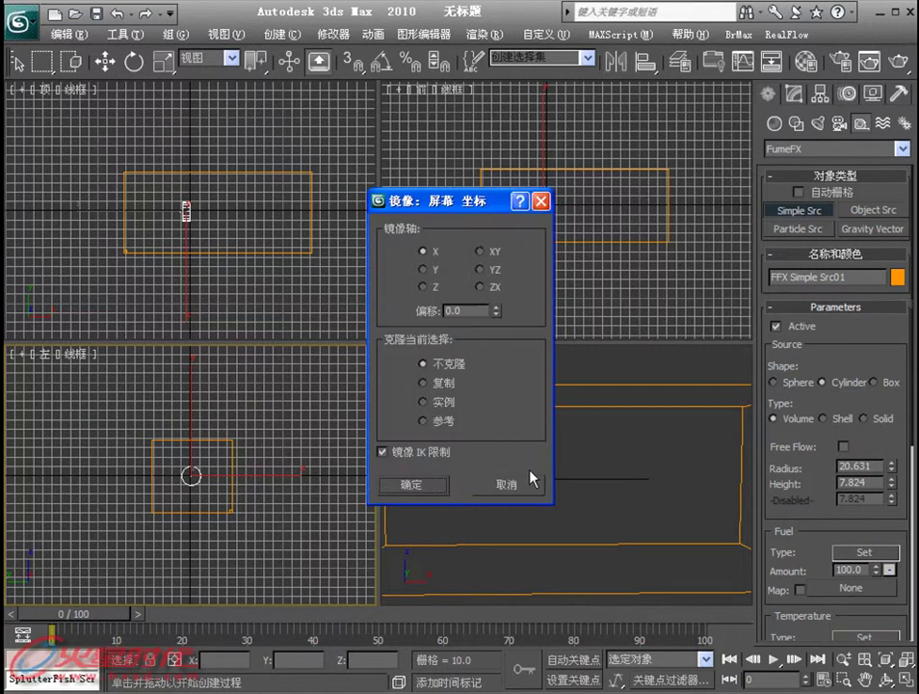
- Mirror FFX Simple Src01 along X with No Clone
{"action": "left_click_drag", "start_coordinate": [491, 213], "coordinate": [338, 205]}
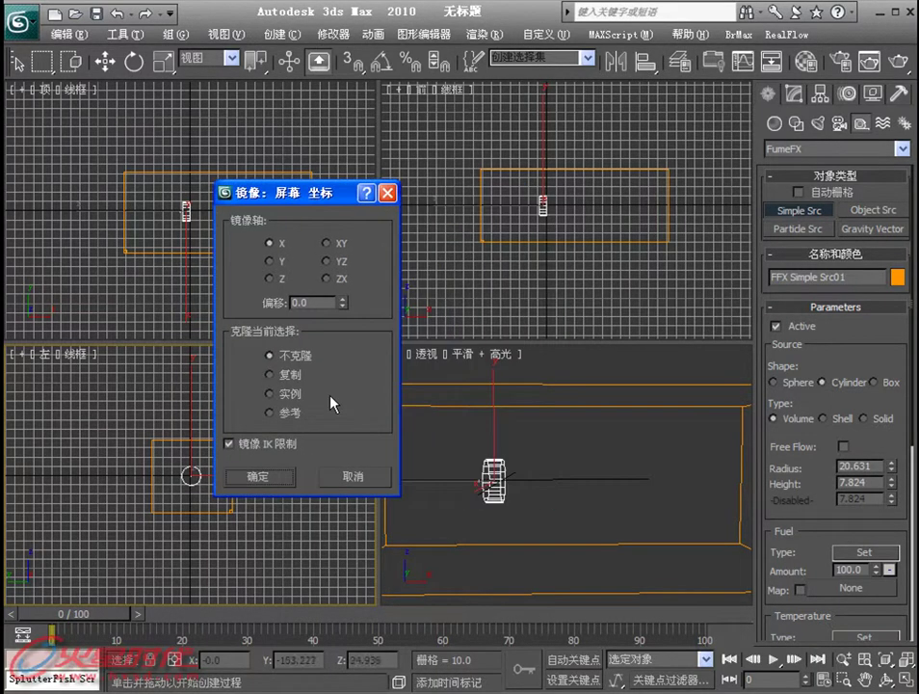
{"action": "left_click", "coordinate": [274, 479]}
{"action": "key", "text": "w"}
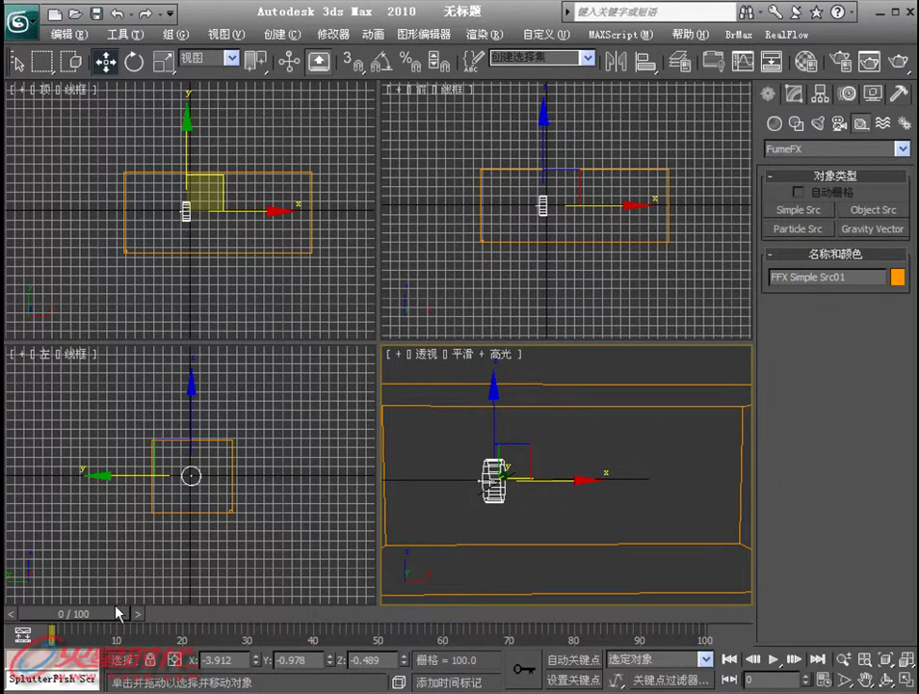
{"action": "left_click", "coordinate": [618, 60]}
{"action": "left_click_drag", "start_coordinate": [484, 201], "coordinate": [258, 198]}
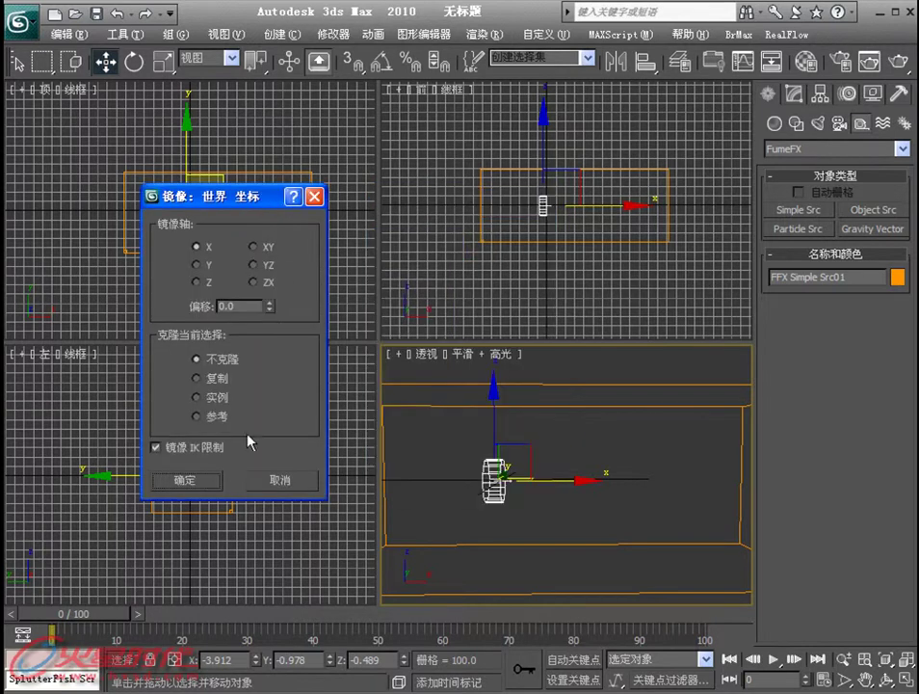
{"action": "left_click", "coordinate": [211, 477]}
- Slide the source to the container's left end at X -58.281
{"action": "left_click_drag", "start_coordinate": [549, 485], "coordinate": [434, 474]}
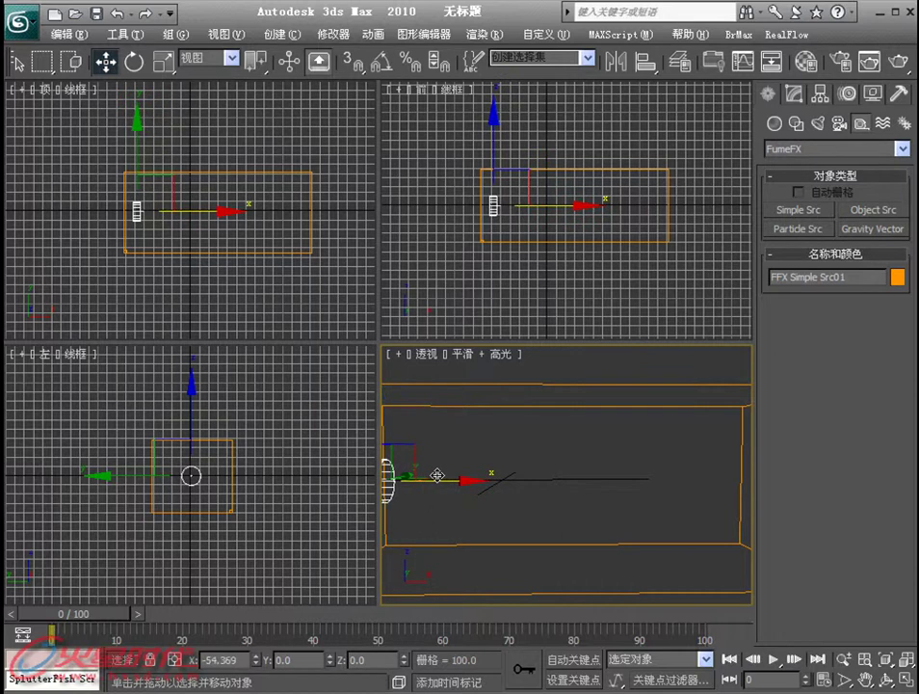
{"action": "left_click", "coordinate": [816, 89]}
{"action": "middle_click_drag", "start_coordinate": [229, 222], "coordinate": [196, 203]}
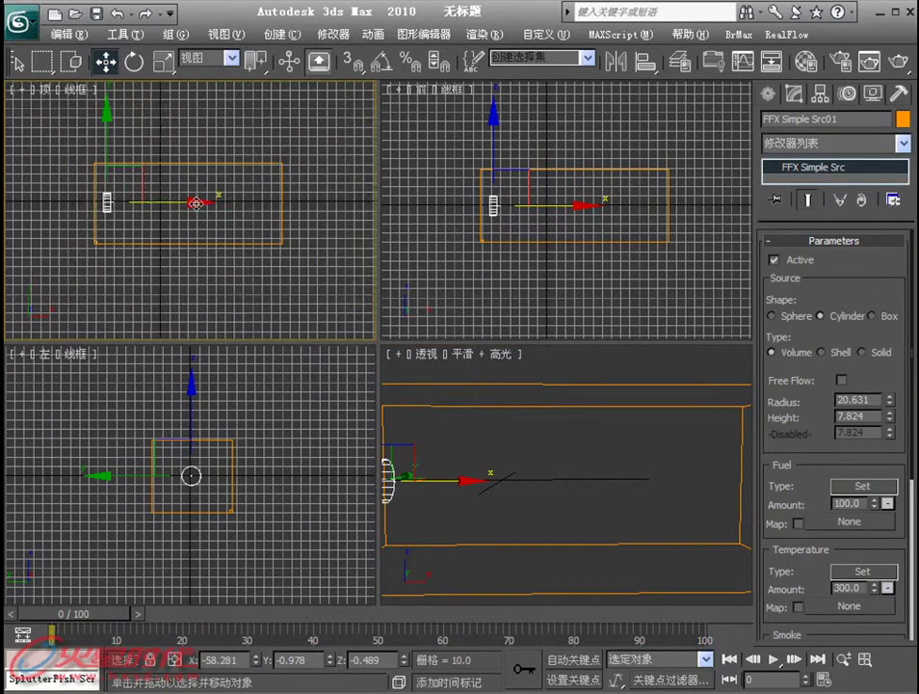
- Hide the grid in all four viewports
{"action": "scroll", "coordinate": [196, 204], "scroll_direction": "up", "scroll_amount": 2}
{"action": "key", "text": "g"}
{"action": "right_click", "coordinate": [468, 215]}
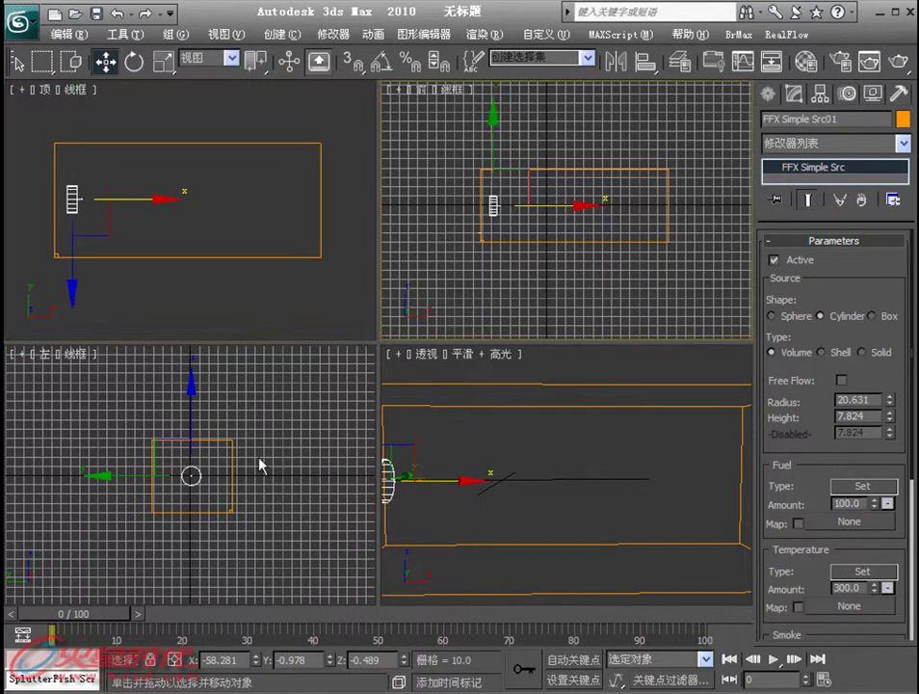
{"action": "key", "text": "g"}
{"action": "right_click", "coordinate": [260, 467]}
{"action": "key", "text": "g"}
{"action": "right_click", "coordinate": [574, 477]}
{"action": "key", "text": "g"}
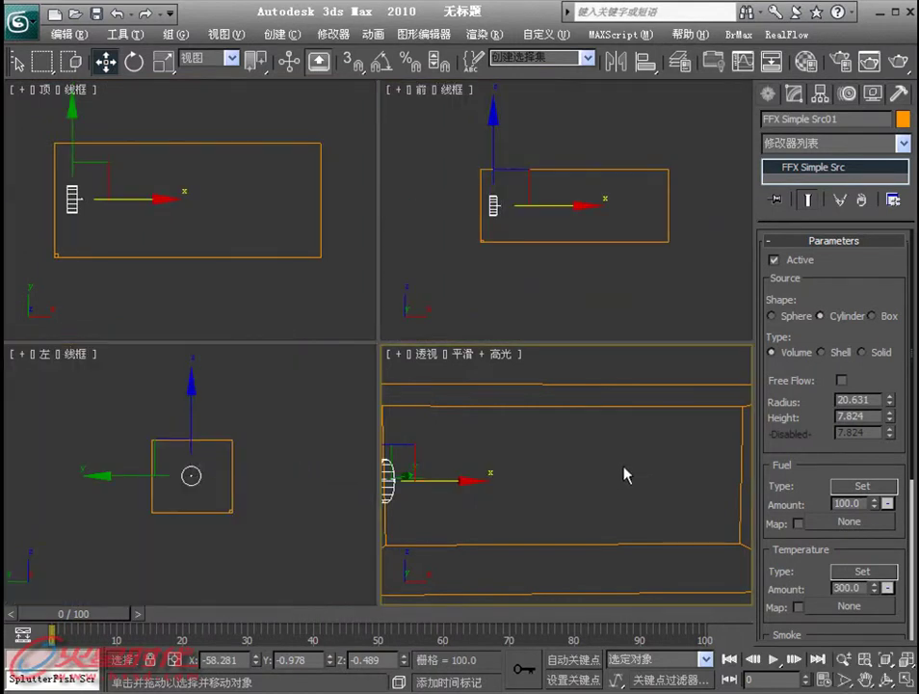
{"action": "middle_click_drag", "start_coordinate": [618, 479], "coordinate": [617, 481], "text": "alt"}
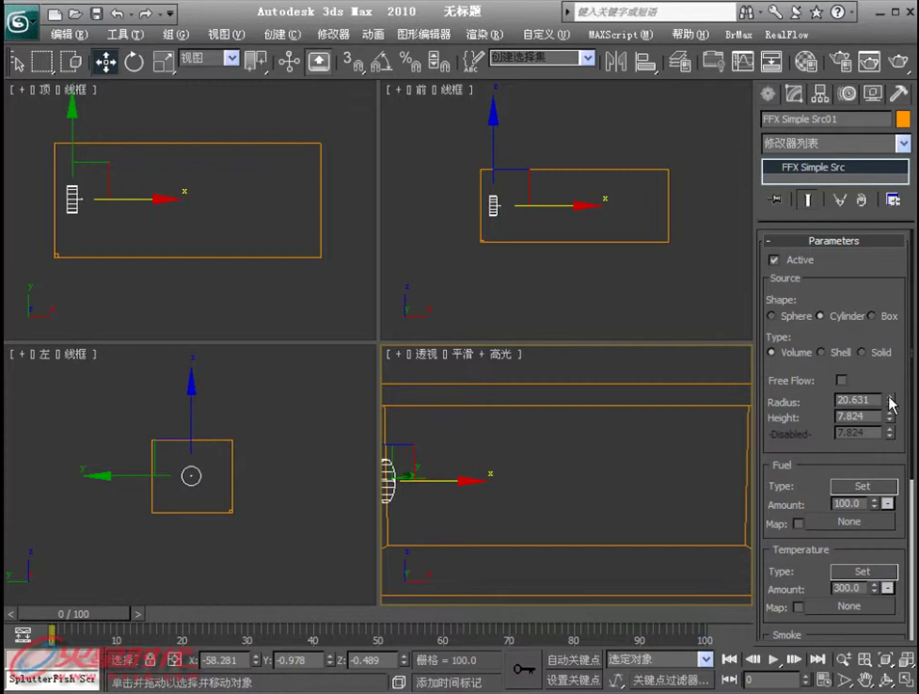
- Flatten the source to radius 29.708, height 1.487, then select the FumeFX container
{"action": "left_click_drag", "start_coordinate": [891, 403], "coordinate": [888, 356]}
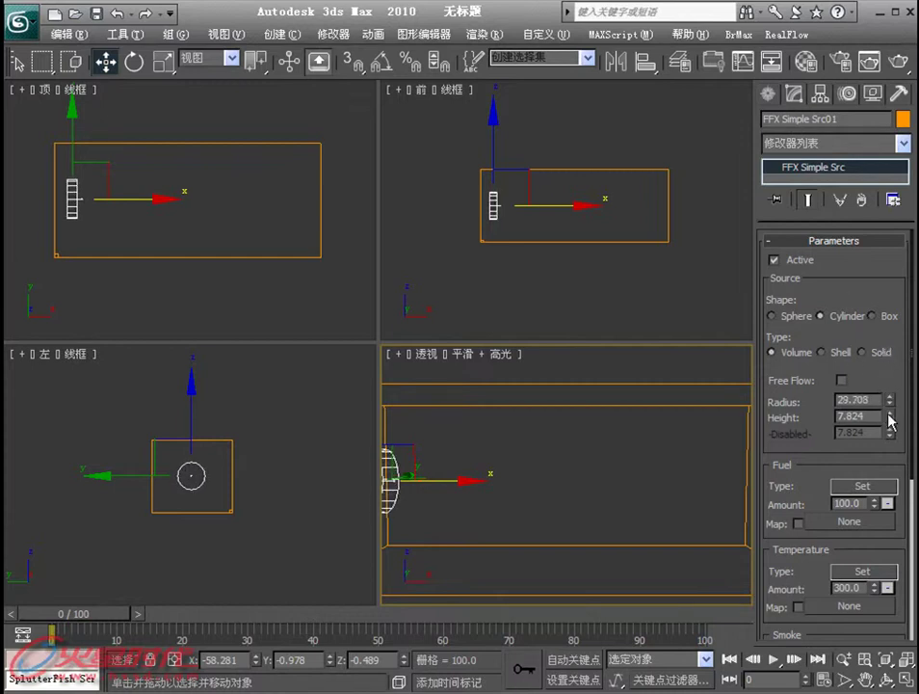
{"action": "left_click_drag", "start_coordinate": [892, 420], "coordinate": [887, 493]}
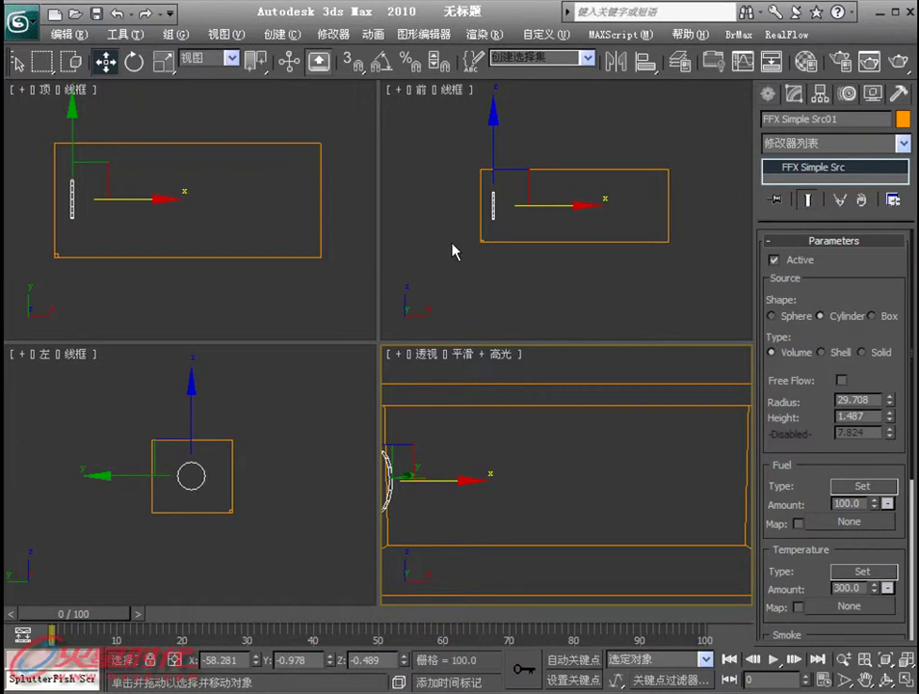
{"action": "left_click", "coordinate": [580, 245]}
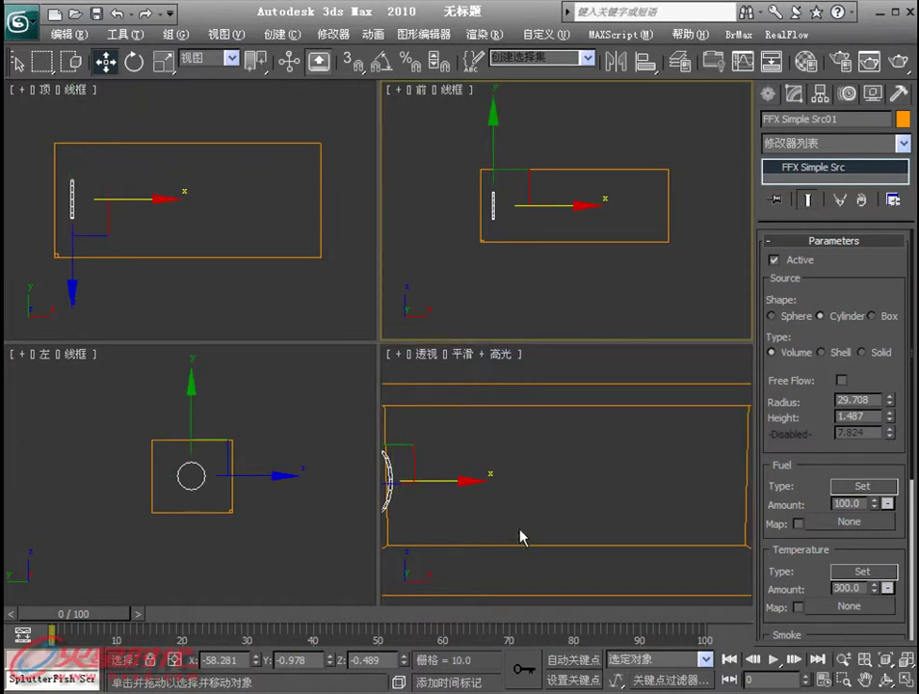
{"action": "right_click", "coordinate": [483, 444]}
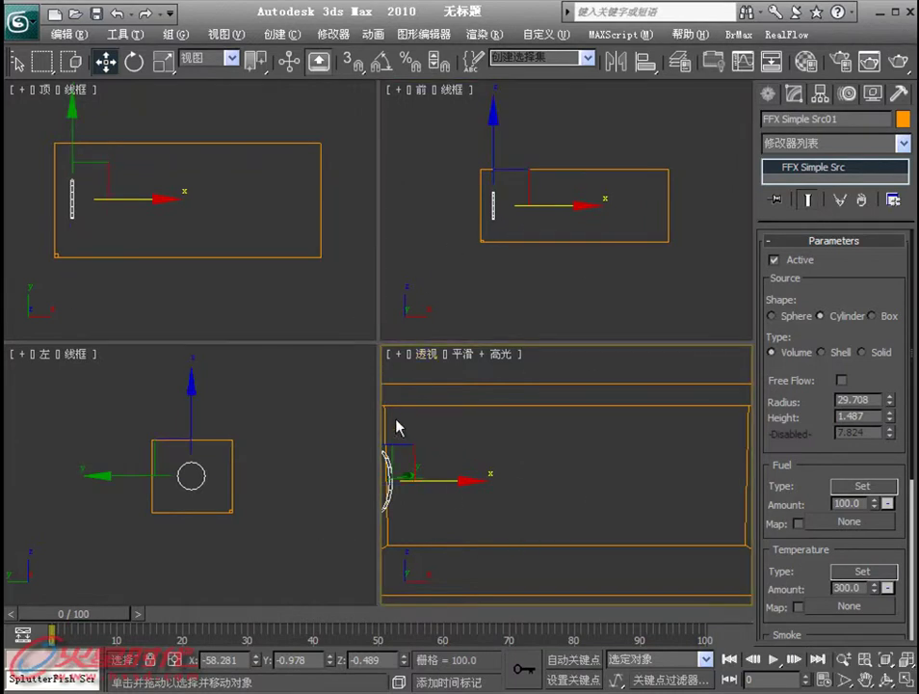
{"action": "right_click", "coordinate": [602, 262]}
{"action": "left_click", "coordinate": [610, 241]}
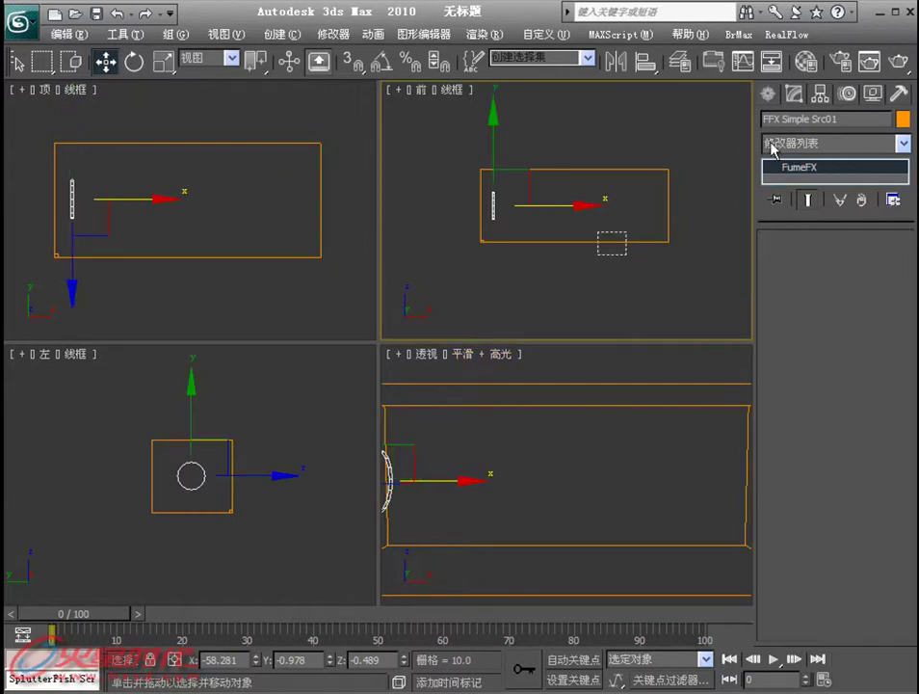
- Open the FumeFX UI and set grid Spacing to 3.0
{"action": "left_click_drag", "start_coordinate": [796, 246], "coordinate": [792, 439]}
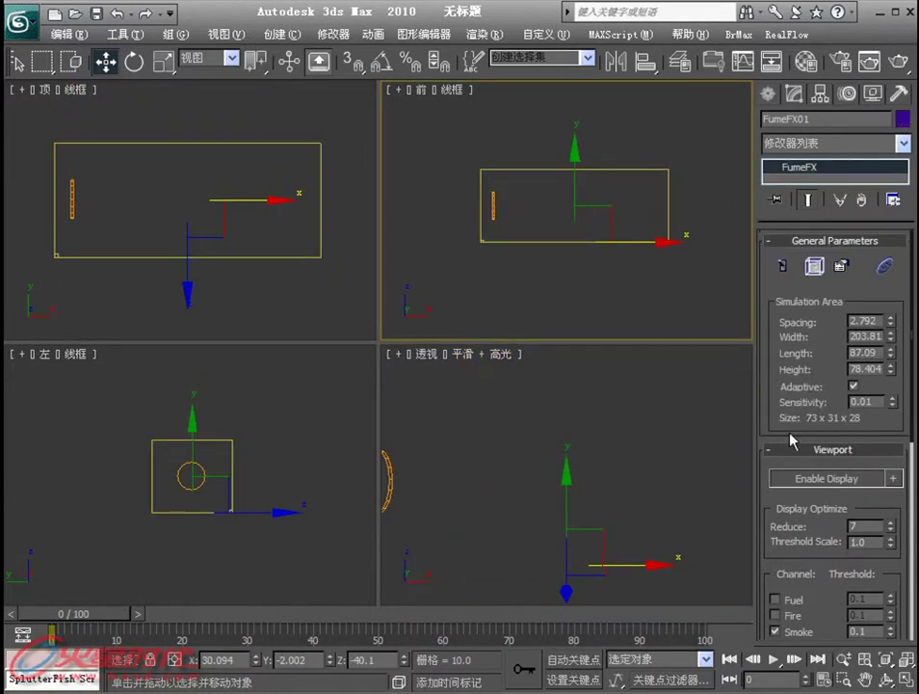
{"action": "left_click", "coordinate": [815, 266]}
{"action": "left_click_drag", "start_coordinate": [509, 24], "coordinate": [151, 17]}
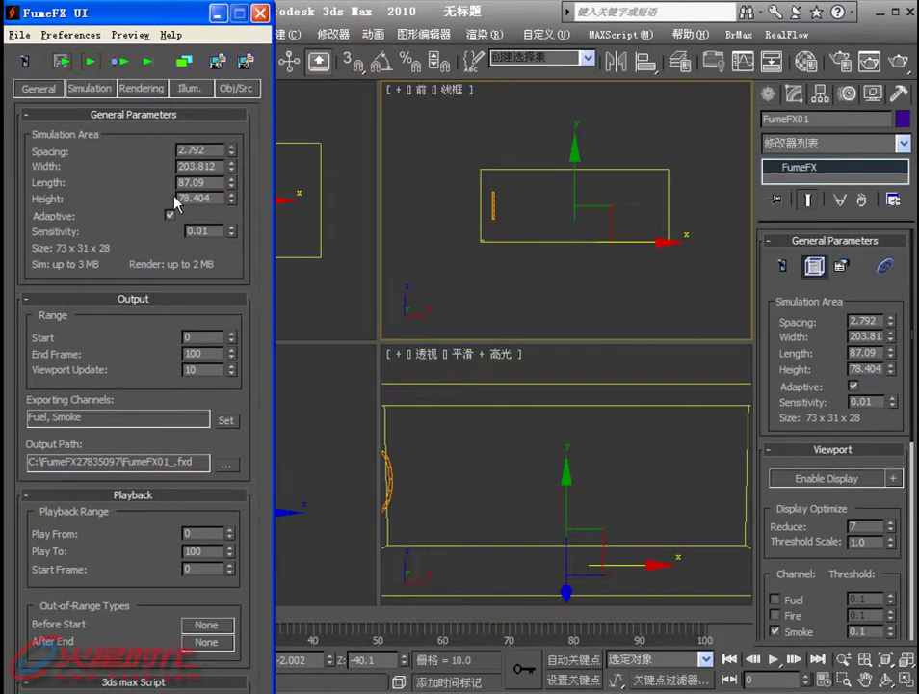
{"action": "type", "text": "3"}
{"action": "key", "text": "Return"}
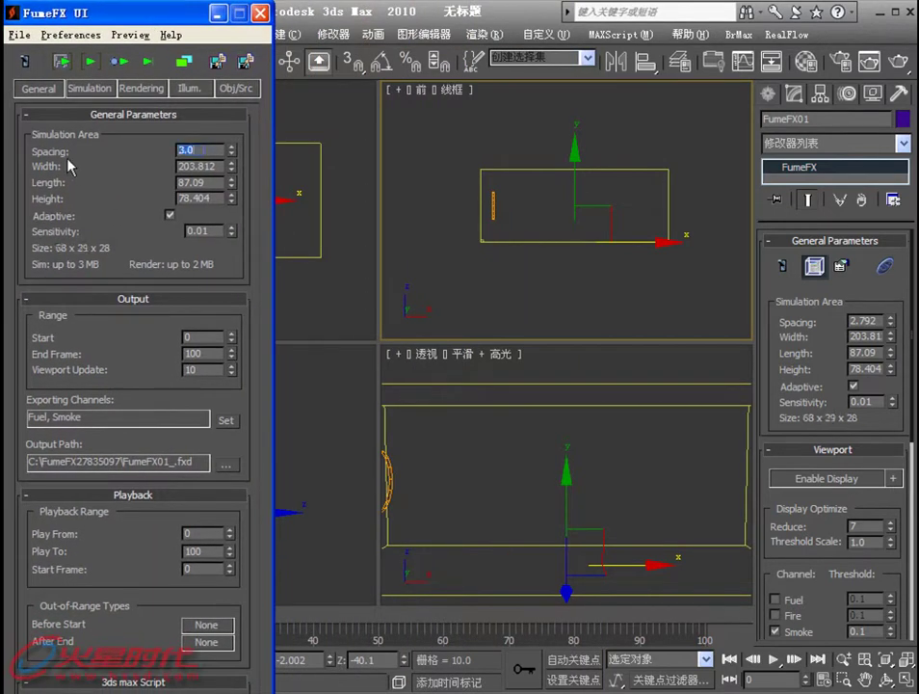
- Add Velocity to the exported channels alongside Smoke and Fluid Mapping
{"action": "left_click", "coordinate": [225, 422]}
{"action": "left_click_drag", "start_coordinate": [221, 250], "coordinate": [502, 12]}
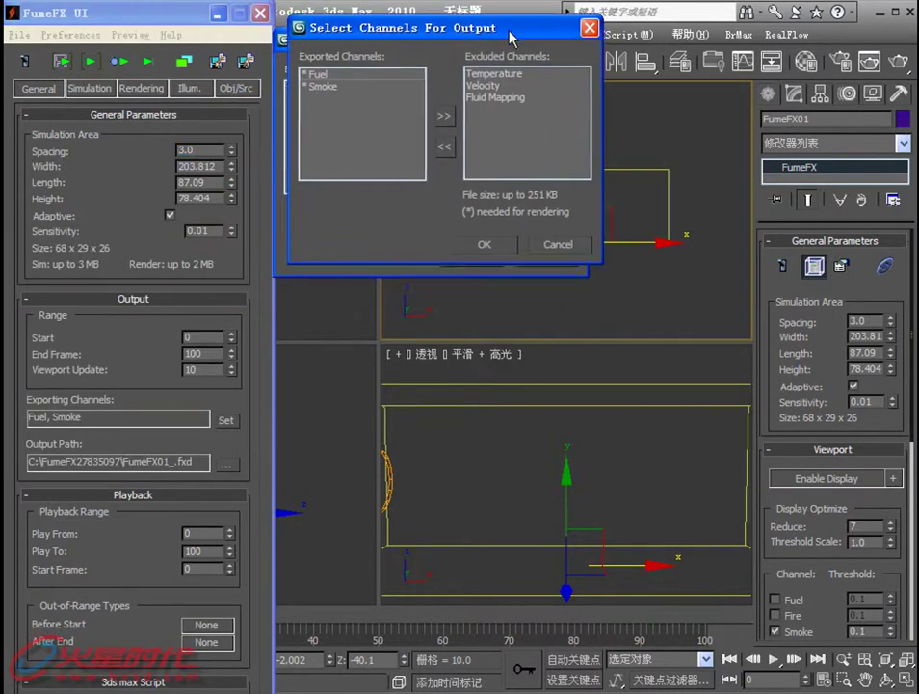
{"action": "left_click", "coordinate": [472, 72]}
{"action": "left_click", "coordinate": [432, 133]}
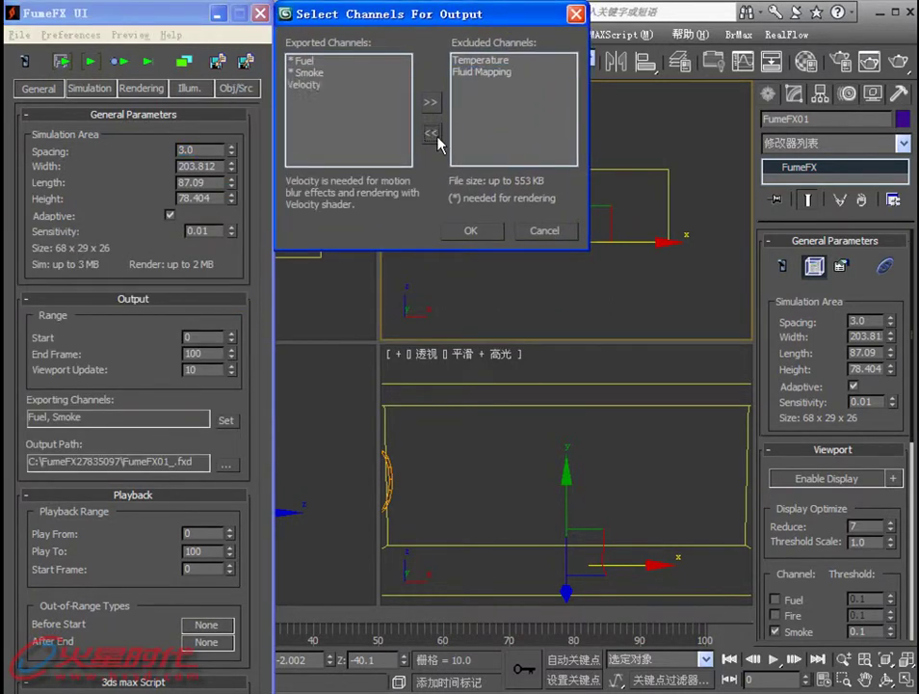
{"action": "left_click", "coordinate": [471, 232]}
- Turn off Simulate Fuel in the Simulation settings
{"action": "left_click", "coordinate": [97, 88]}
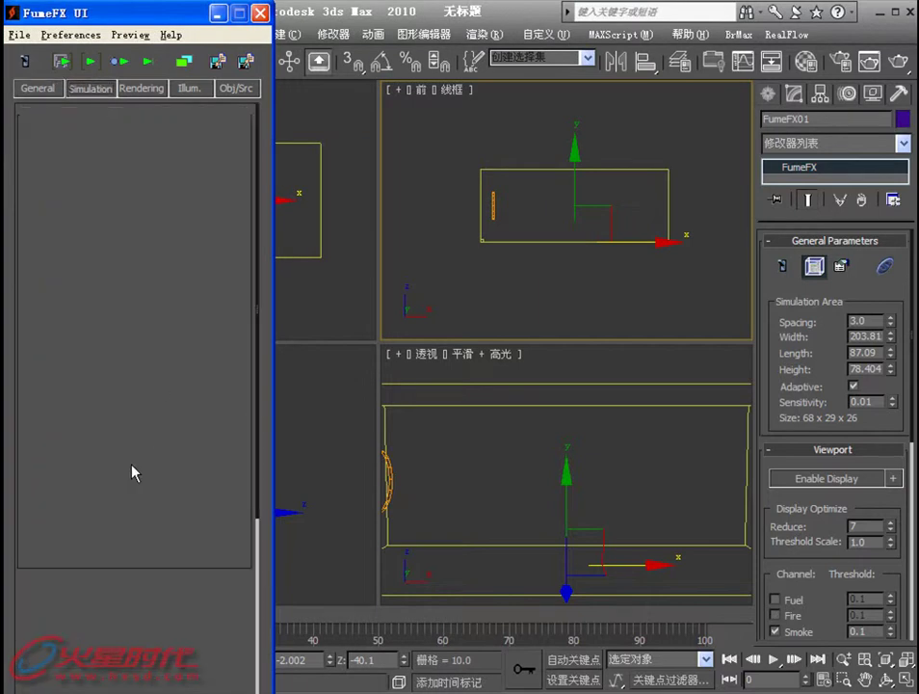
{"action": "scroll", "coordinate": [128, 446], "scroll_direction": "down", "scroll_amount": 5}
{"action": "left_click", "coordinate": [102, 439]}
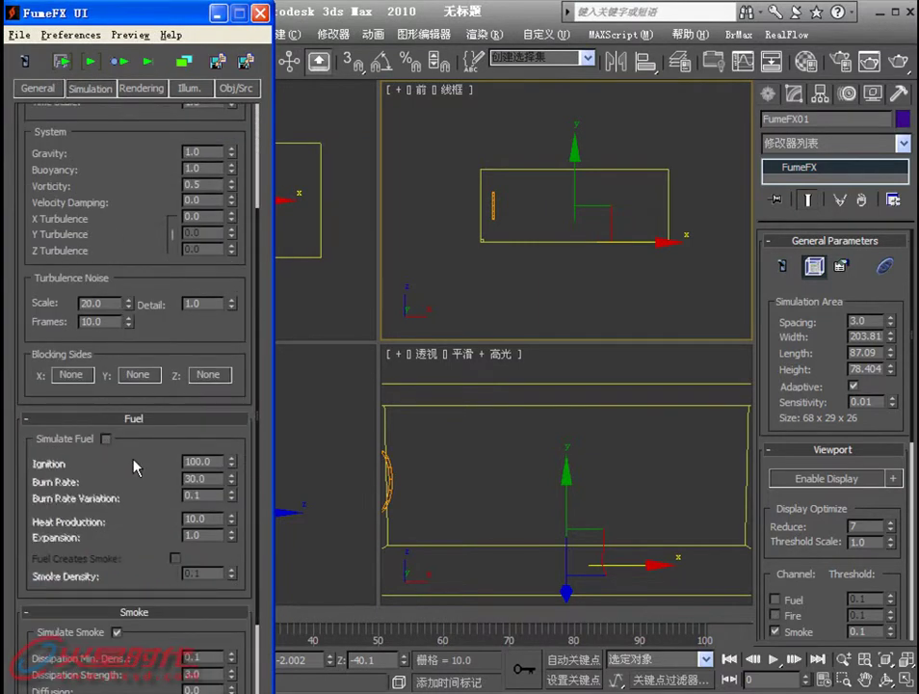
{"action": "scroll", "coordinate": [184, 413], "scroll_direction": "down", "scroll_amount": 5}
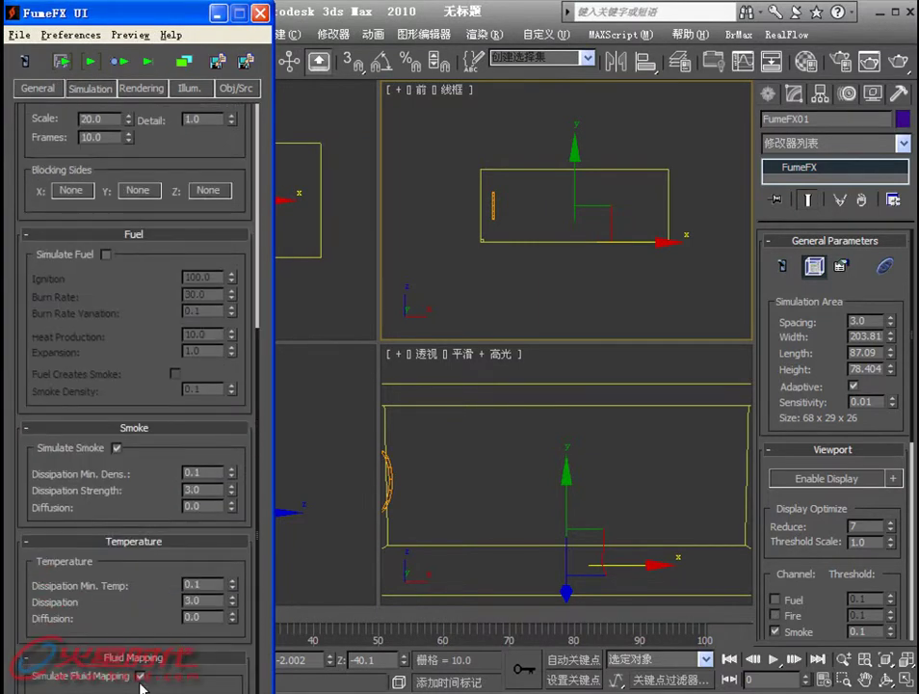
{"action": "left_click", "coordinate": [38, 88]}
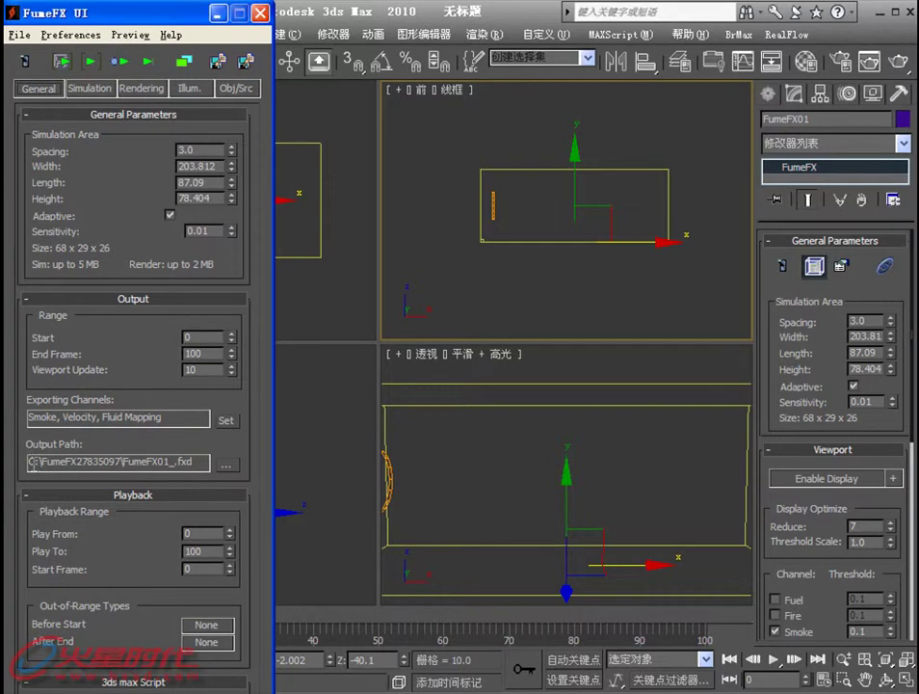
{"action": "left_click", "coordinate": [100, 91]}
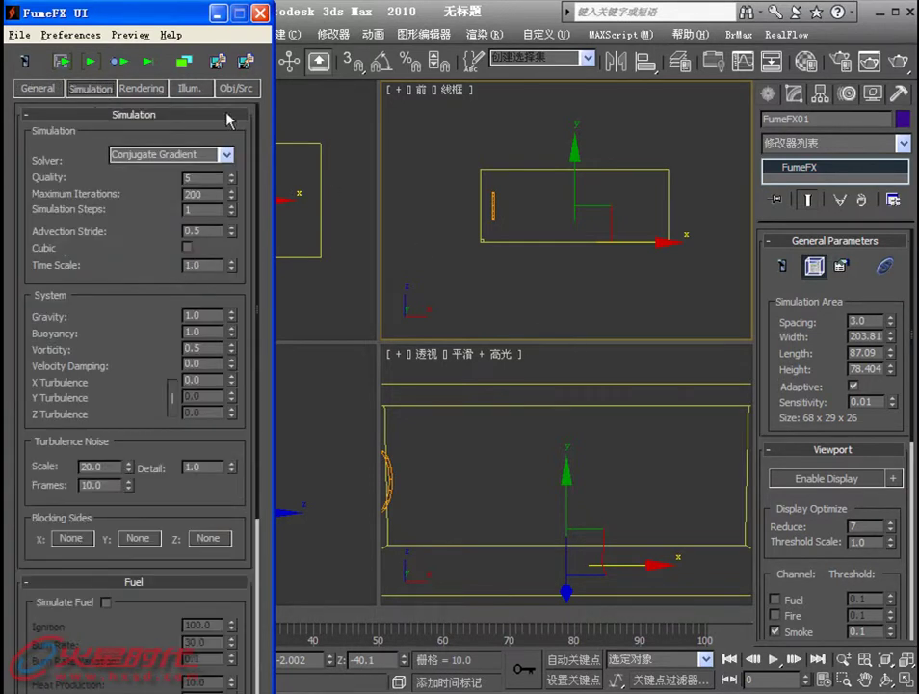
{"action": "right_click", "coordinate": [542, 451]}
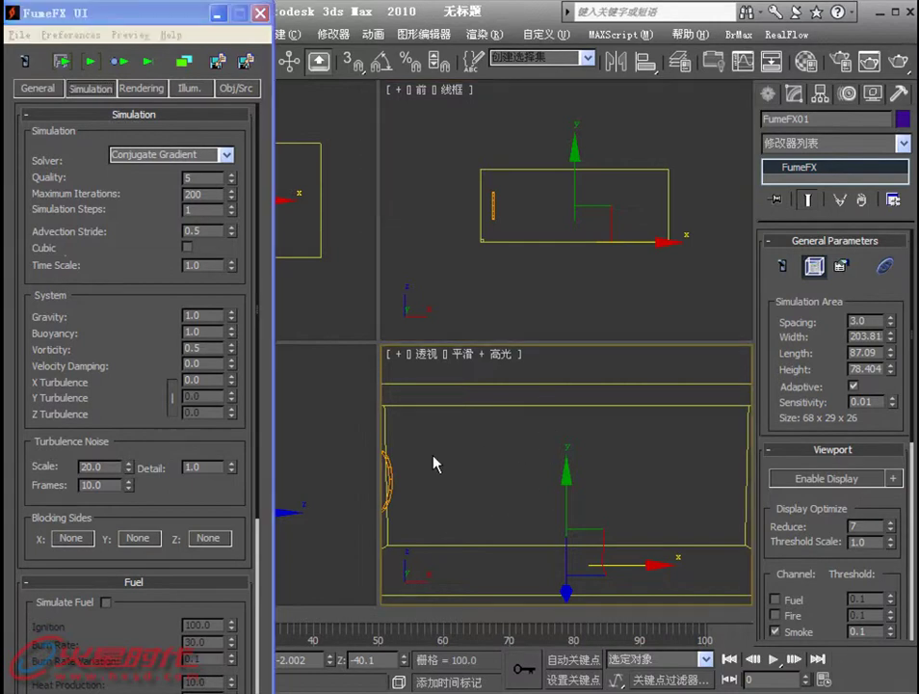
- Create FFX Gravity Vector01 and rotate it 90° about Y to lie horizontal
{"action": "left_click", "coordinate": [771, 96]}
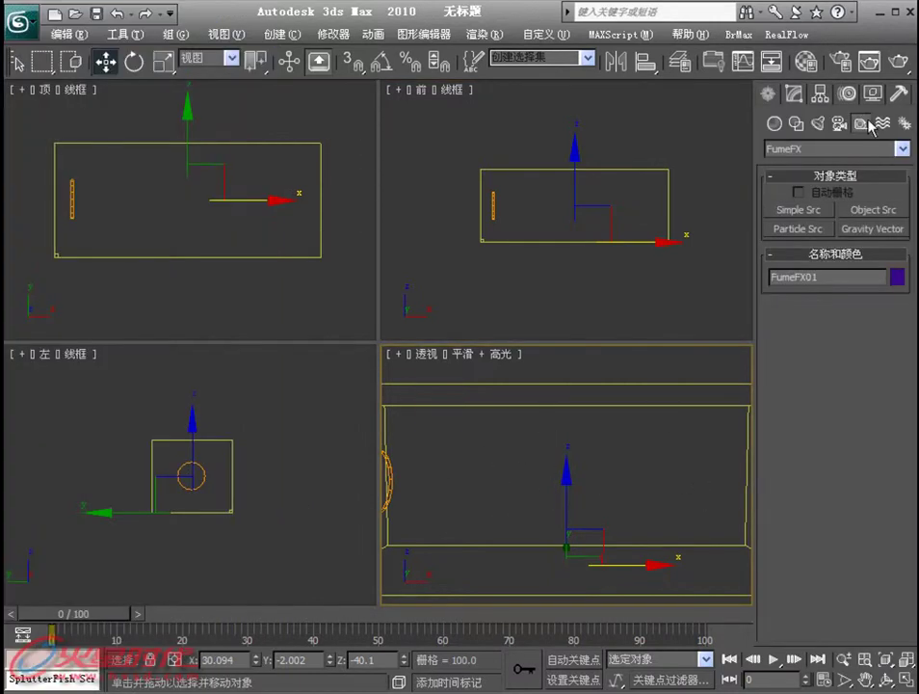
{"action": "left_click", "coordinate": [846, 227]}
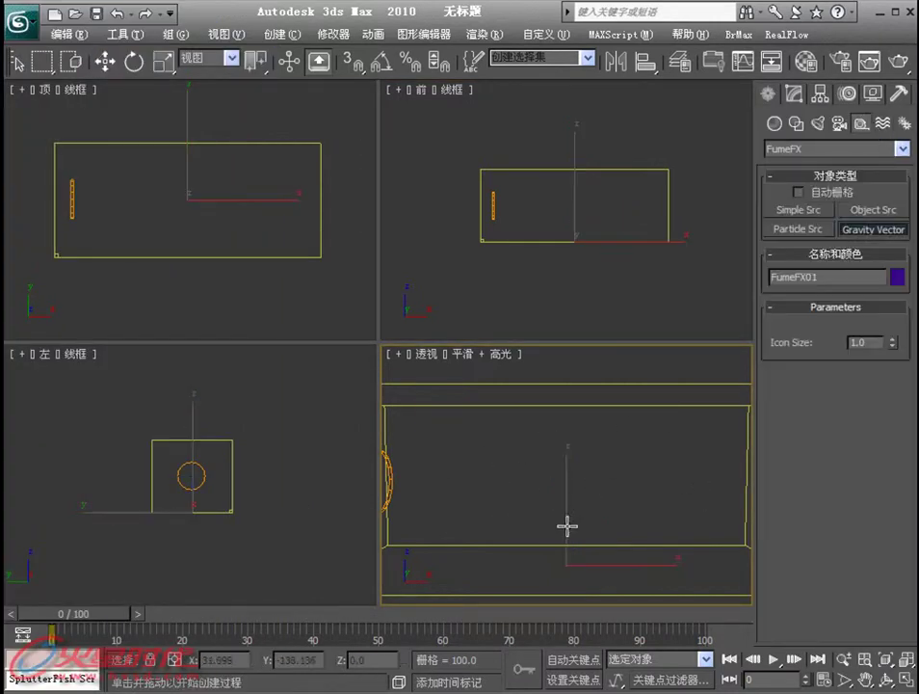
{"action": "left_click", "coordinate": [564, 559]}
{"action": "left_click_drag", "start_coordinate": [563, 559], "coordinate": [420, 422]}
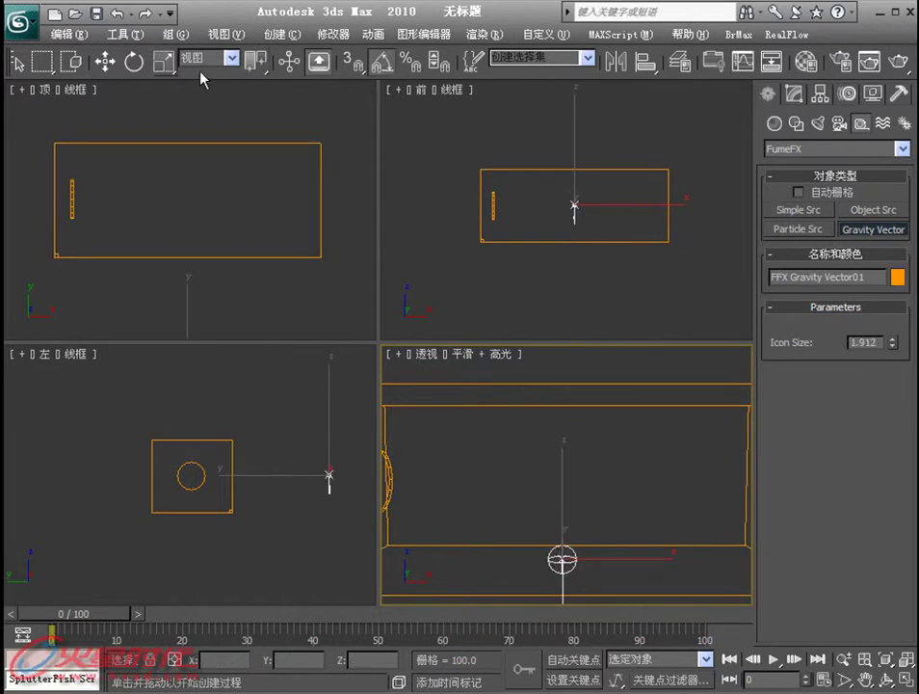
{"action": "left_click", "coordinate": [134, 61]}
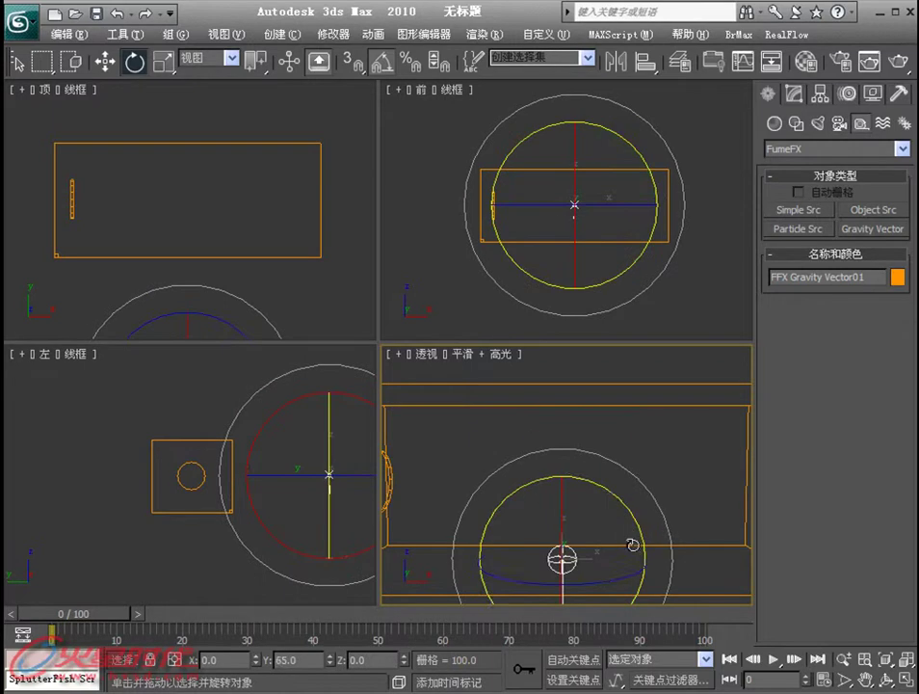
{"action": "left_click_drag", "start_coordinate": [636, 546], "coordinate": [634, 570]}
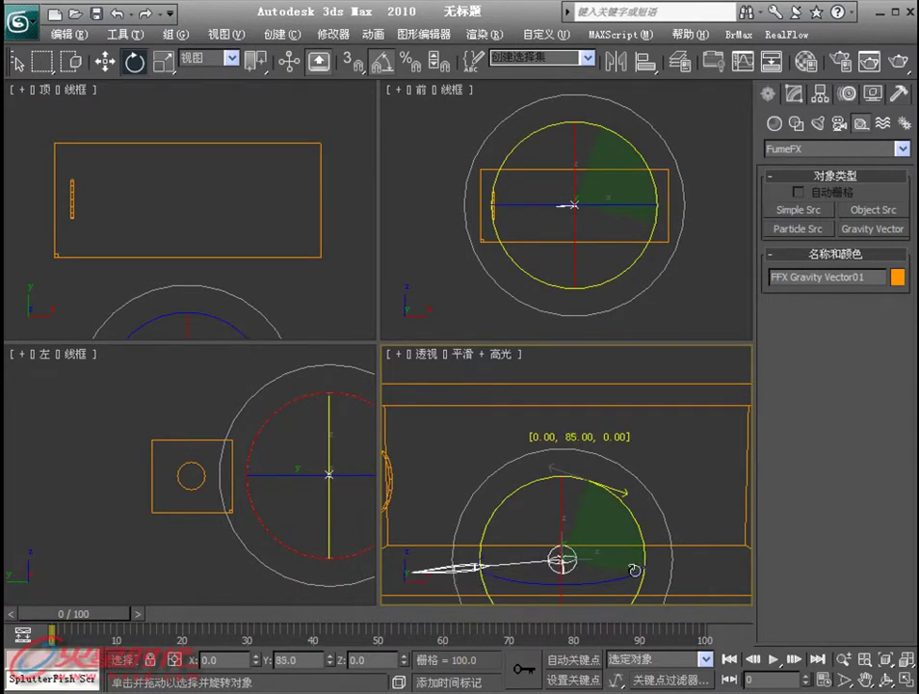
{"action": "left_click_drag", "start_coordinate": [635, 577], "coordinate": [638, 579]}
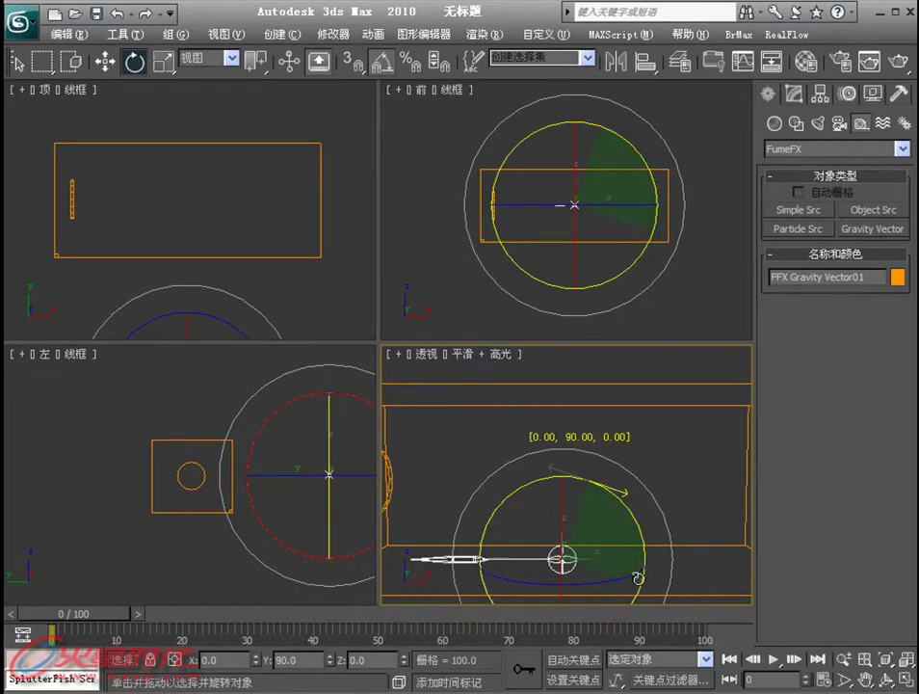
- Move the gravity vector to the container's middle, then select FumeFX01
{"action": "right_click", "coordinate": [588, 557]}
{"action": "left_click", "coordinate": [602, 568]}
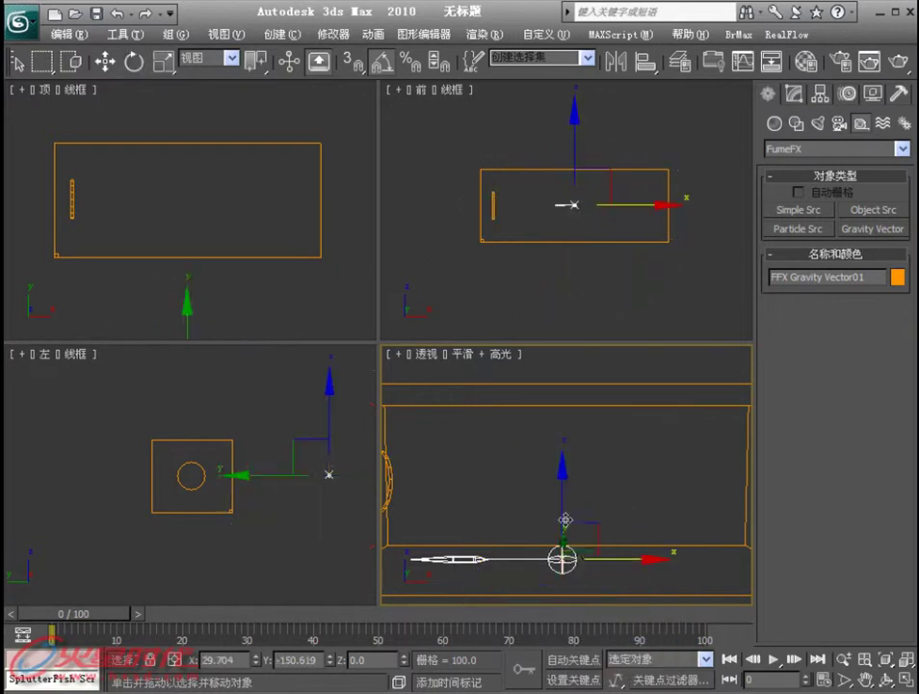
{"action": "left_click_drag", "start_coordinate": [563, 510], "coordinate": [561, 439]}
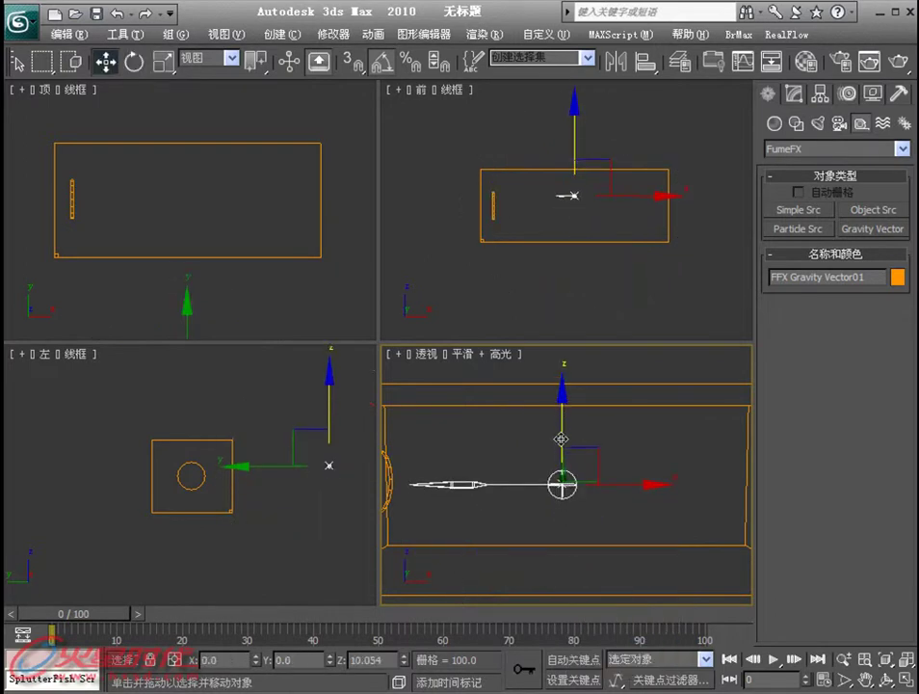
{"action": "left_click_drag", "start_coordinate": [328, 466], "coordinate": [244, 466]}
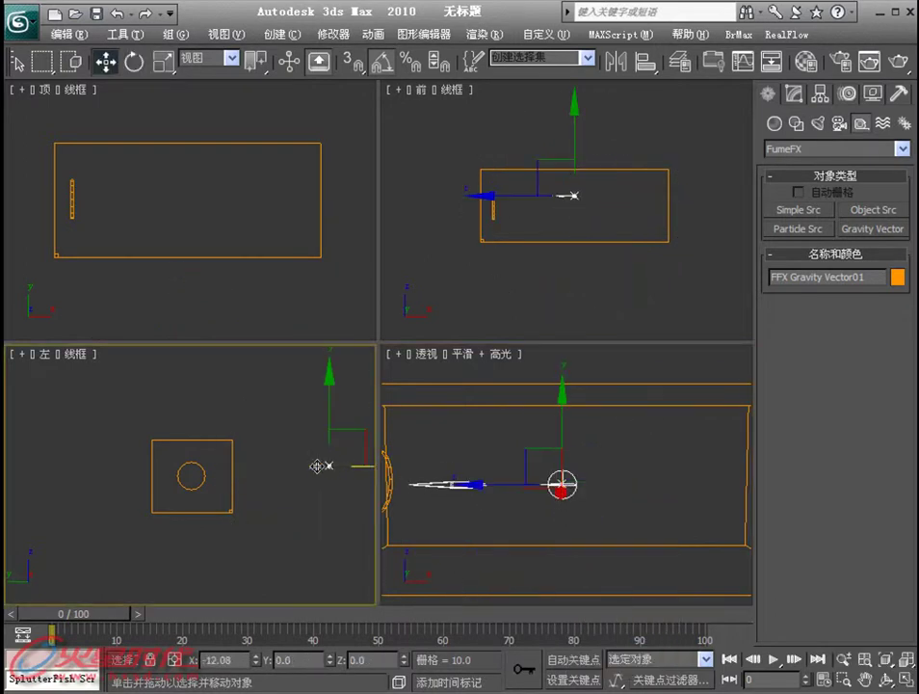
{"action": "right_click", "coordinate": [616, 461]}
{"action": "left_click", "coordinate": [592, 453]}
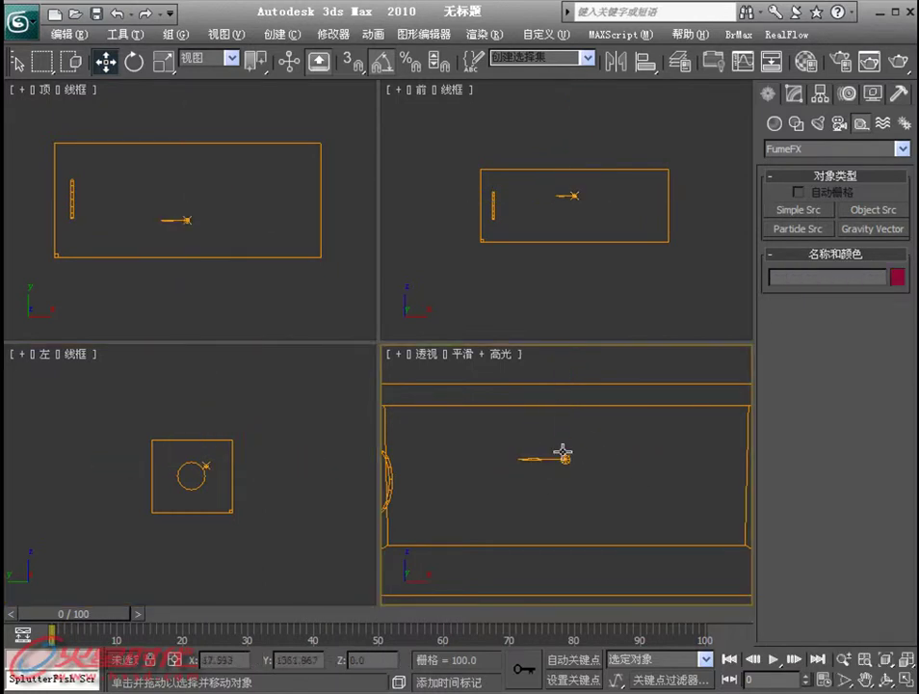
{"action": "left_click_drag", "start_coordinate": [445, 364], "coordinate": [452, 434]}
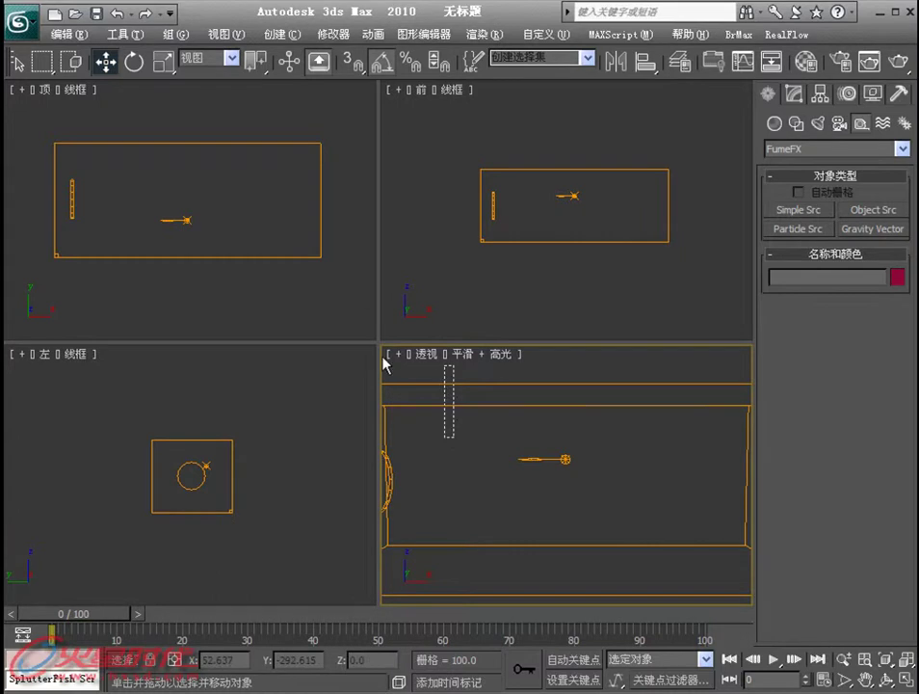
- Set Gravity 7.62, Buoyancy 1.97 and X Turbulence 0.1 in the FumeFX Simulation settings
{"action": "left_click", "coordinate": [804, 132]}
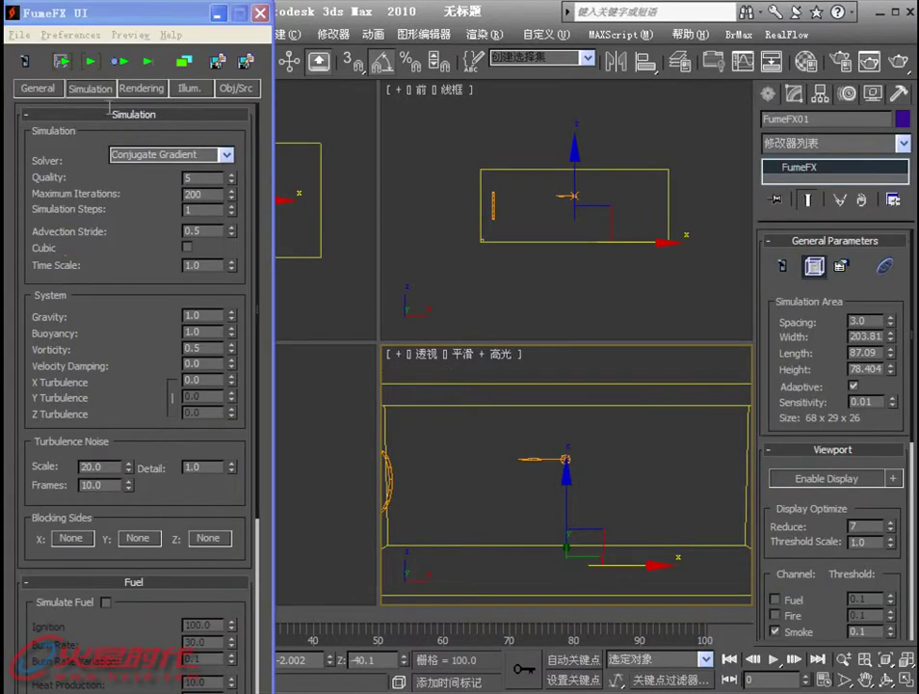
{"action": "double_click", "coordinate": [193, 315]}
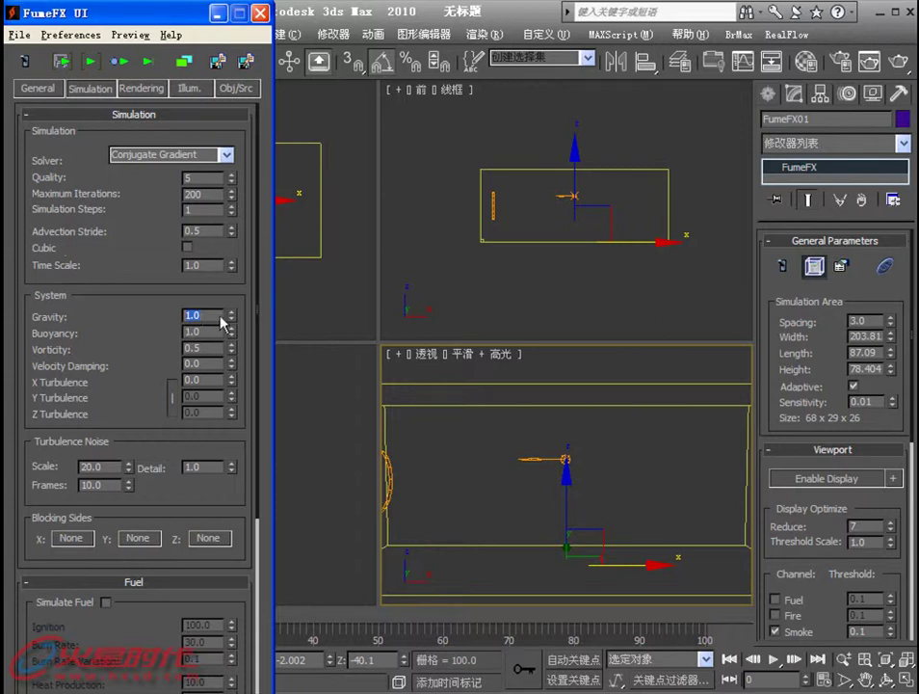
{"action": "type", "text": "7"}
{"action": "left_click", "coordinate": [232, 313]}
{"action": "mouse_move", "coordinate": [232, 259]}
{"action": "left_mouse_down"}
{"action": "mouse_move", "coordinate": [229, 351]}
{"action": "mouse_move", "coordinate": [234, 327]}
{"action": "left_mouse_up"}
{"action": "left_click_drag", "start_coordinate": [237, 282], "coordinate": [236, 246]}
{"action": "left_click", "coordinate": [207, 381]}
{"action": "left_click_drag", "start_coordinate": [113, 412], "coordinate": [127, 247]}
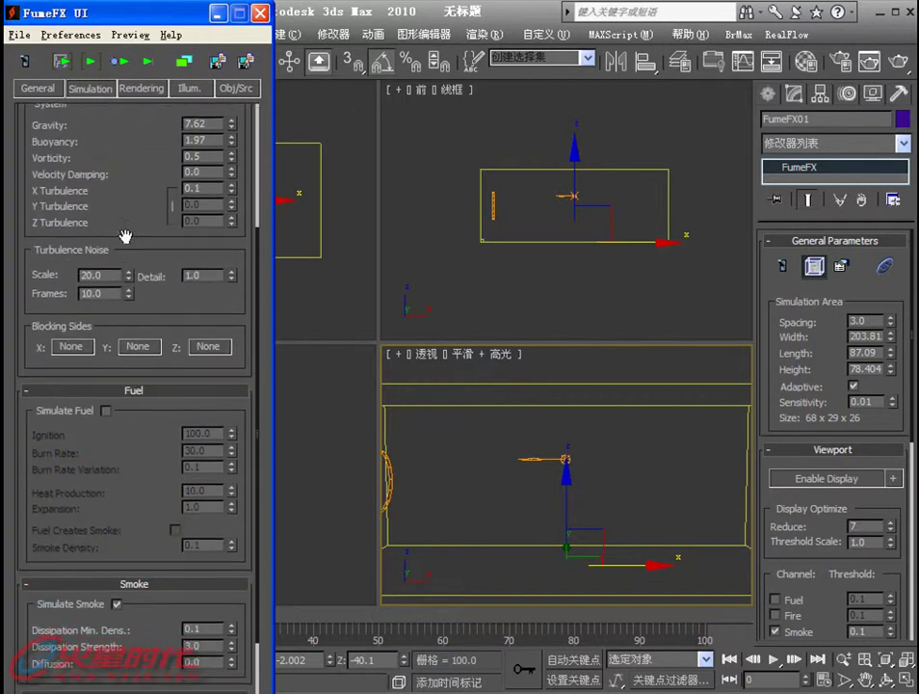
{"action": "left_click_drag", "start_coordinate": [144, 489], "coordinate": [138, 326]}
- Set smoke Dissipation Min. Dens. to 0.15 and Dissipation Strength to 4.0
{"action": "left_click", "coordinate": [212, 471]}
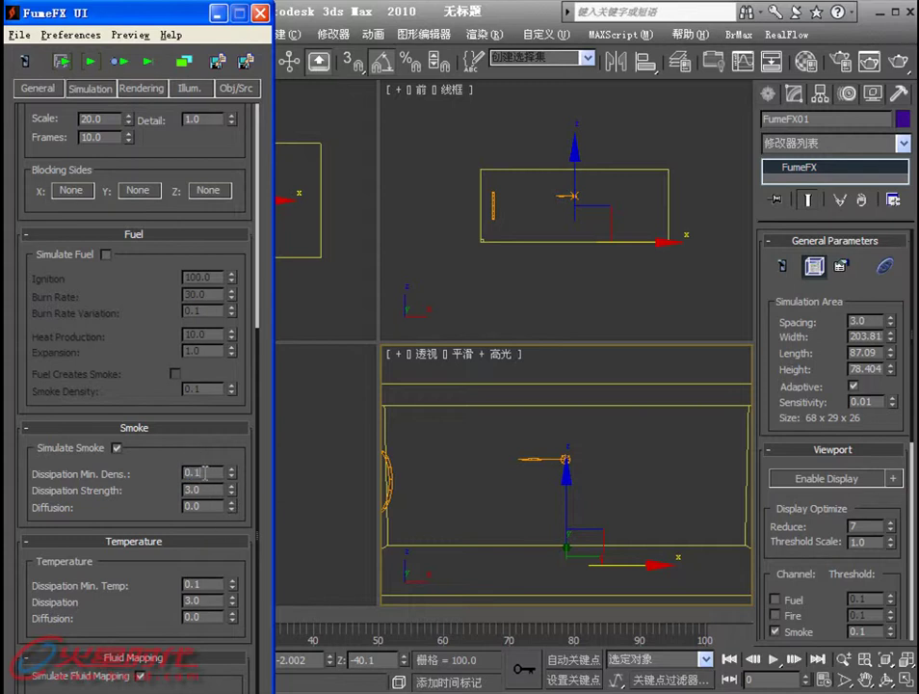
{"action": "type", "text": "5"}
{"action": "key", "text": "Return"}
{"action": "left_click", "coordinate": [198, 490]}
{"action": "type", "text": "4"}
{"action": "left_click", "coordinate": [194, 389]}
- Disable Fire rendering in the FumeFX Rendering settings
{"action": "left_click", "coordinate": [137, 89]}
{"action": "scroll", "coordinate": [173, 252], "scroll_direction": "down", "scroll_amount": 4}
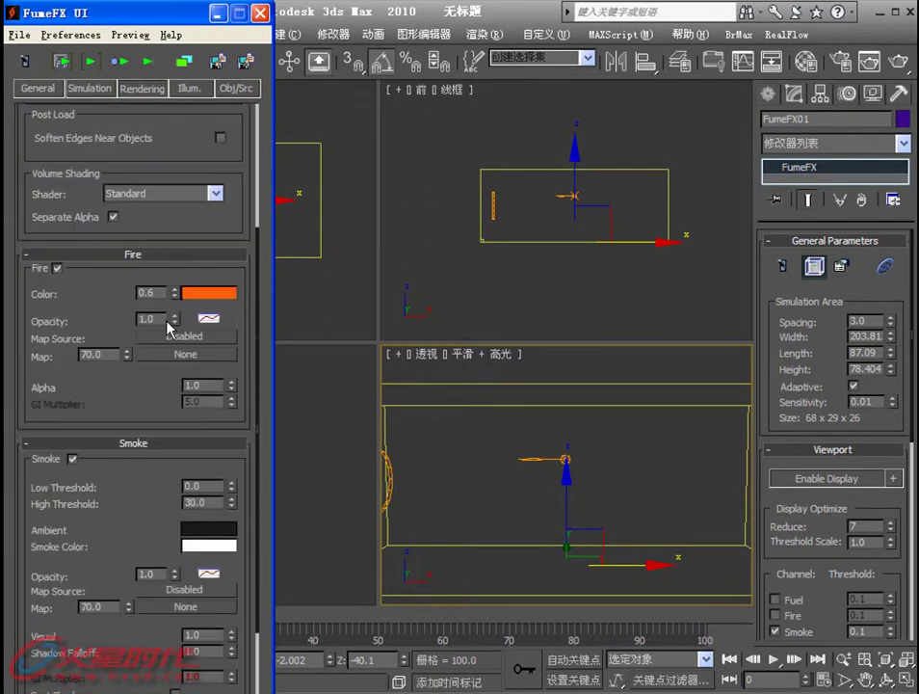
{"action": "left_click", "coordinate": [57, 268]}
{"action": "scroll", "coordinate": [140, 216], "scroll_direction": "down", "scroll_amount": 3}
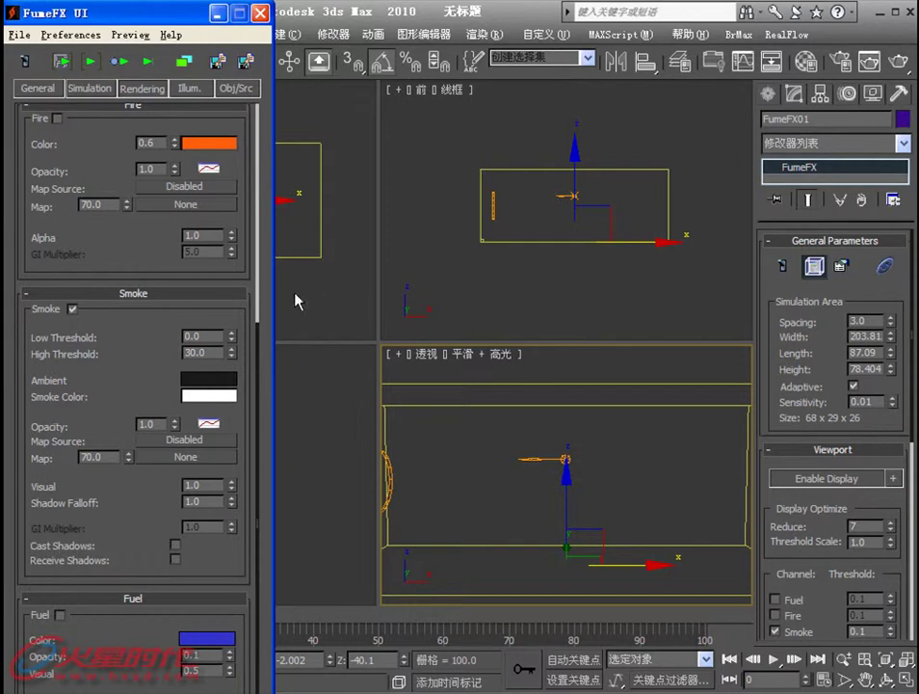
{"action": "scroll", "coordinate": [206, 349], "scroll_direction": "up", "scroll_amount": 1}
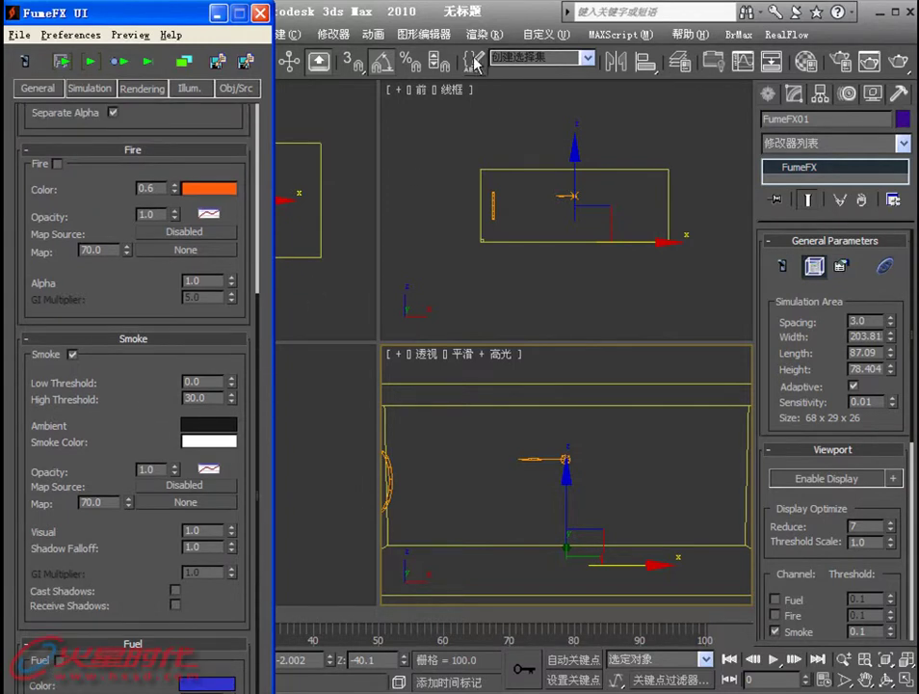
- Make the scene's Environment background colour white
{"action": "left_click", "coordinate": [483, 34]}
{"action": "key", "text": "e"}
{"action": "left_click", "coordinate": [655, 120]}
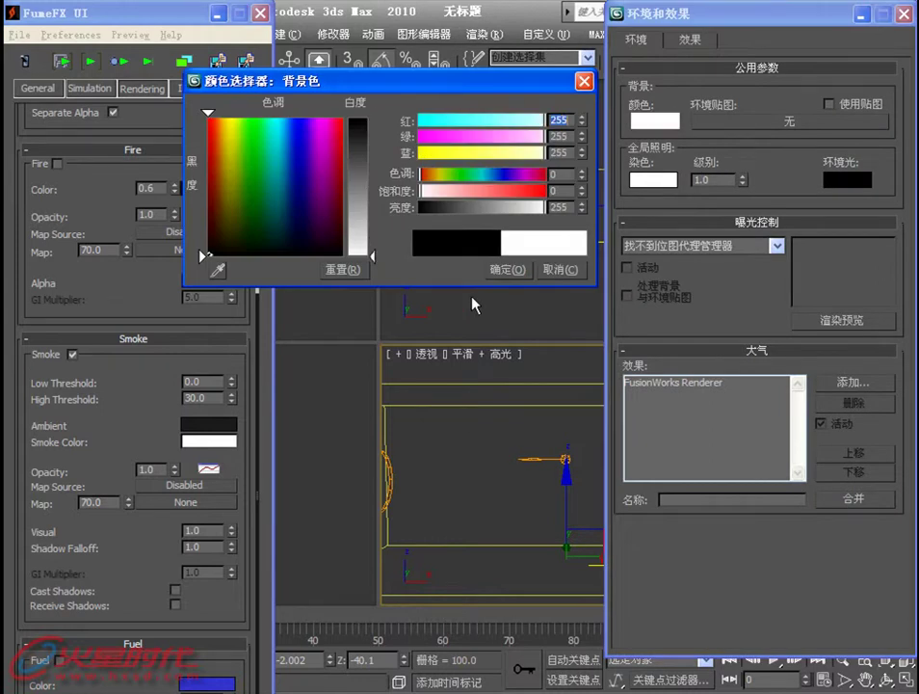
{"action": "left_click", "coordinate": [508, 269]}
{"action": "left_click", "coordinate": [904, 13]}
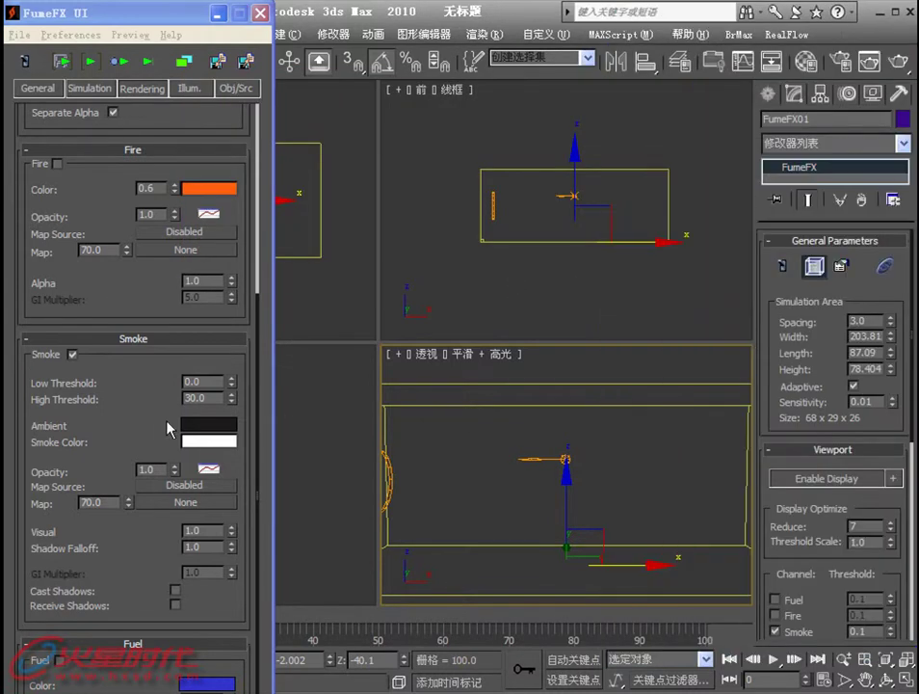
{"action": "right_click", "coordinate": [212, 444]}
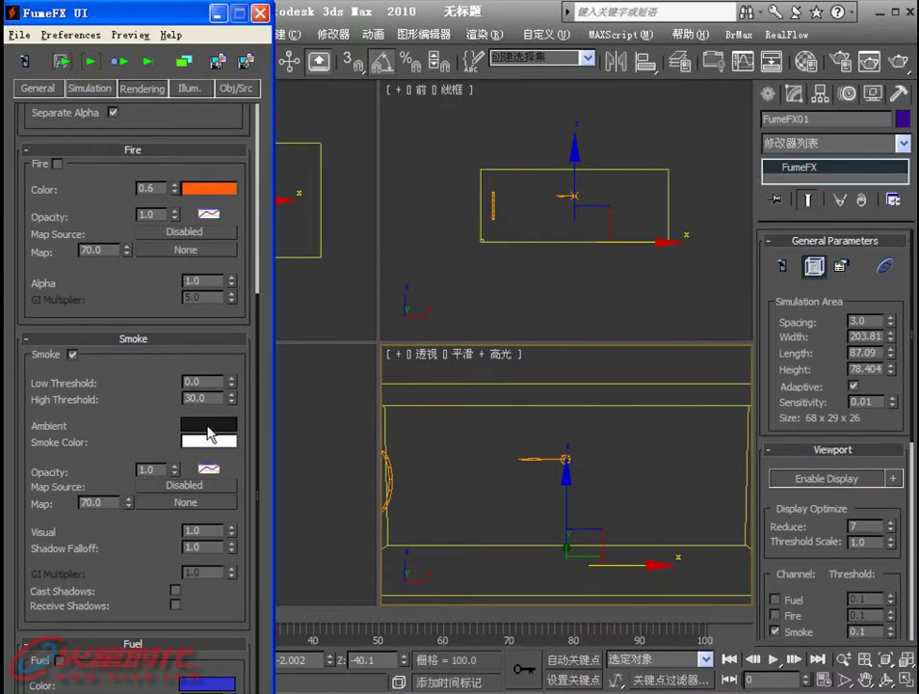
- Set the smoke's Ambient colour to brown, RGB 106,53,5
{"action": "left_click", "coordinate": [208, 426]}
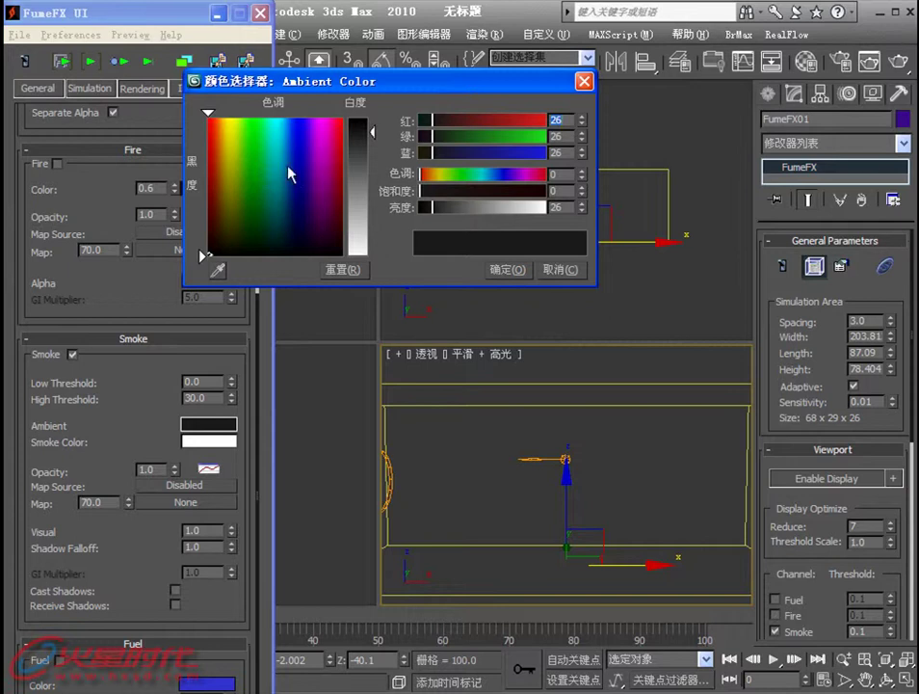
{"action": "left_click_drag", "start_coordinate": [442, 124], "coordinate": [460, 128]}
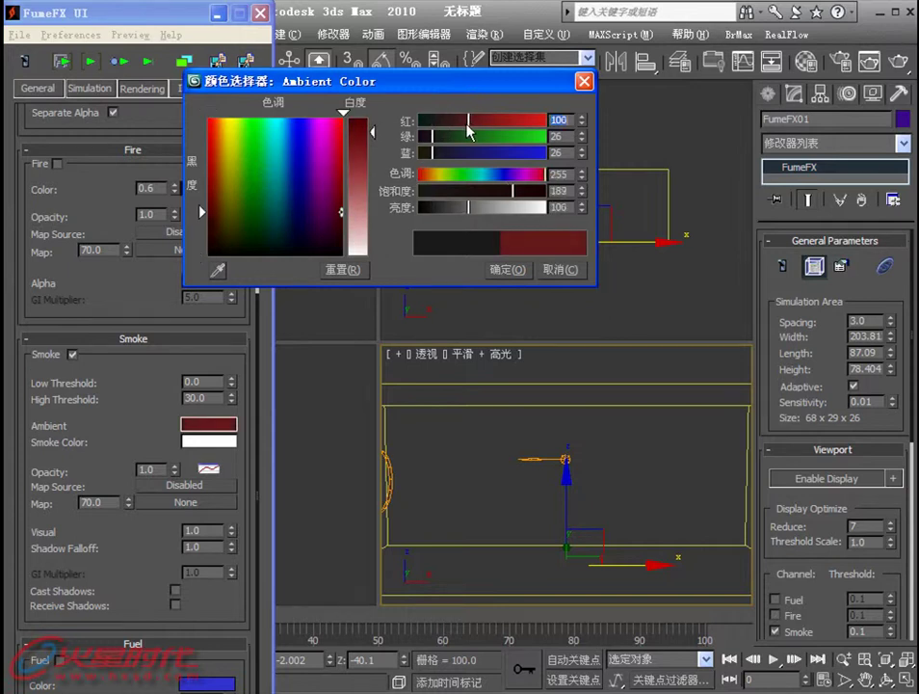
{"action": "left_click", "coordinate": [218, 202]}
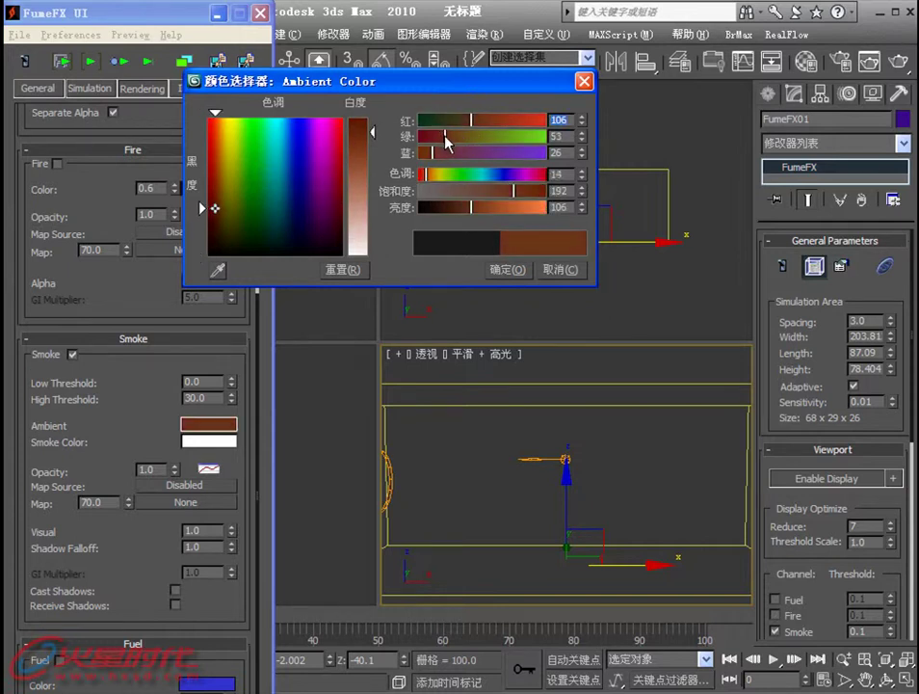
{"action": "left_click_drag", "start_coordinate": [425, 159], "coordinate": [421, 161]}
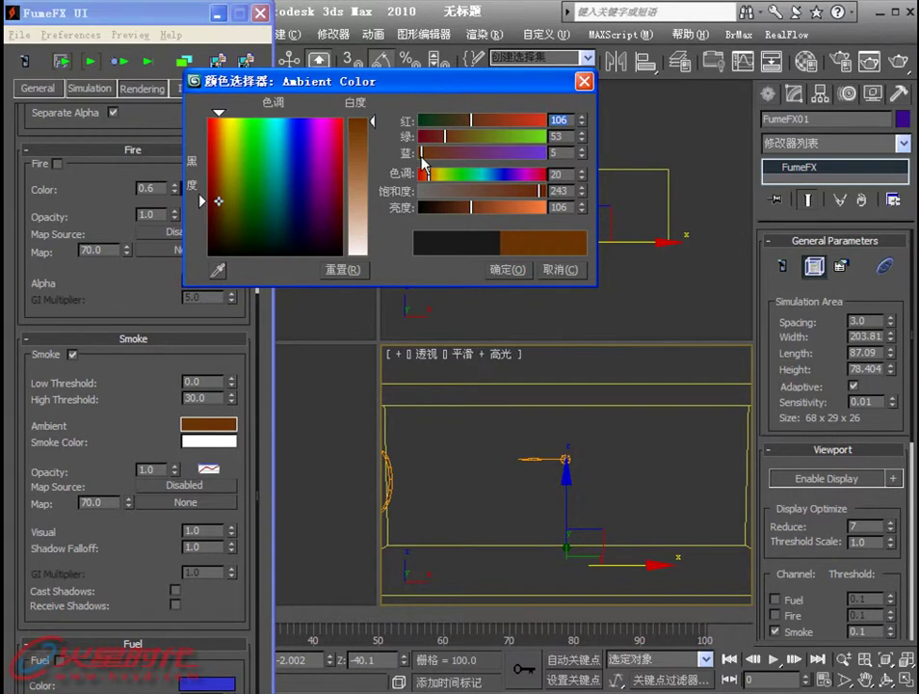
{"action": "left_click", "coordinate": [506, 271]}
- Make the Smoke Color orange (RGB 205,137,20) and set smoke Opacity to 10
{"action": "left_click", "coordinate": [223, 445]}
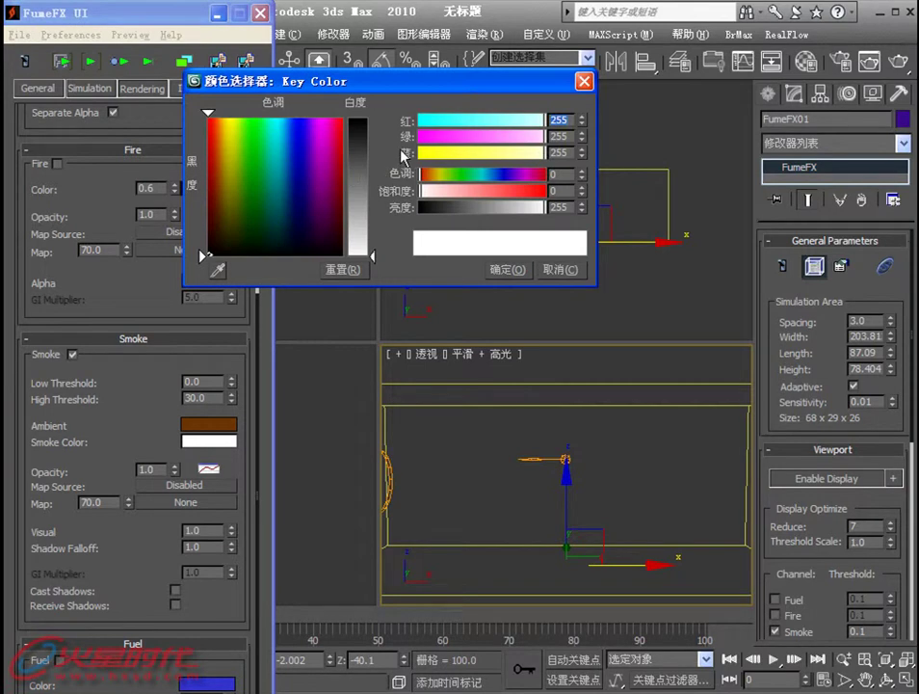
{"action": "mouse_move", "coordinate": [545, 120]}
{"action": "left_mouse_down"}
{"action": "mouse_move", "coordinate": [516, 126]}
{"action": "mouse_move", "coordinate": [511, 143]}
{"action": "mouse_move", "coordinate": [430, 155]}
{"action": "left_mouse_up"}
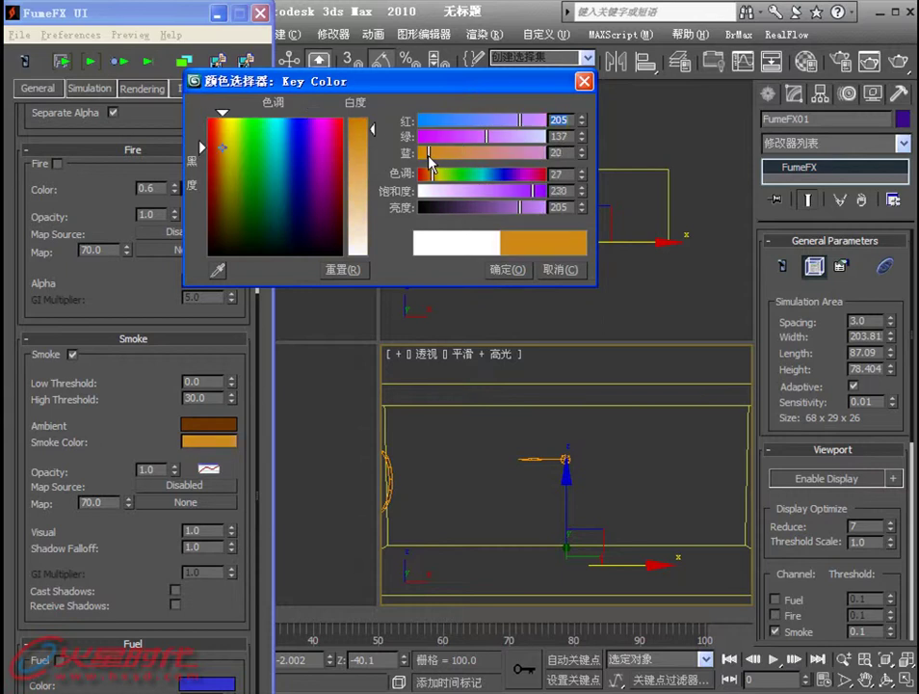
{"action": "left_click", "coordinate": [511, 270]}
{"action": "scroll", "coordinate": [161, 410], "scroll_direction": "down", "scroll_amount": 3}
{"action": "left_click", "coordinate": [155, 397]}
{"action": "type", "text": "10"}
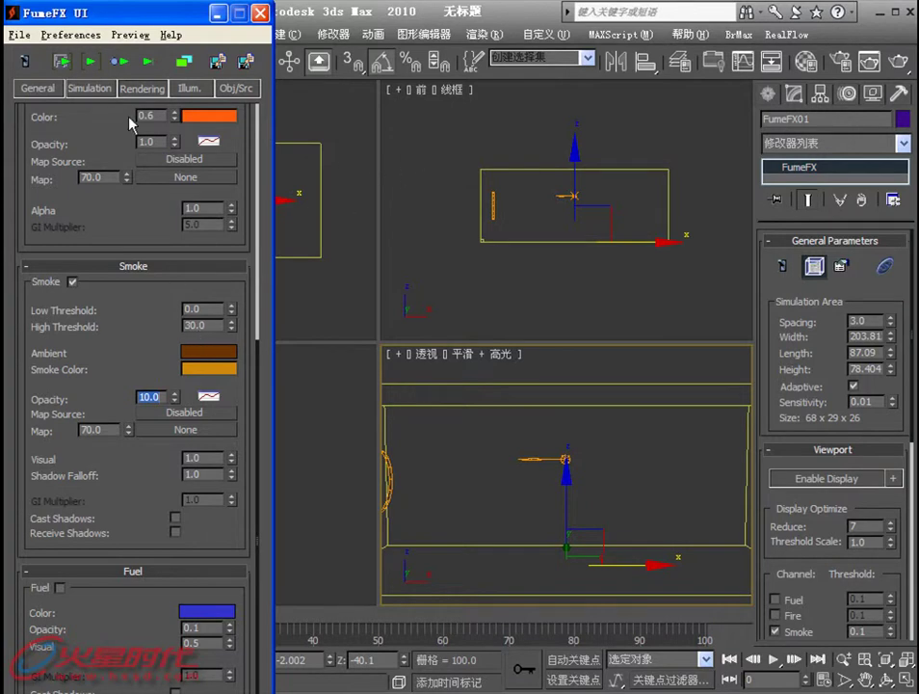
- Open the FumeFX Output Preview, view the illumination settings, and minimize the FumeFX window
{"action": "left_click", "coordinate": [61, 61]}
{"action": "left_click_drag", "start_coordinate": [401, 236], "coordinate": [475, 88]}
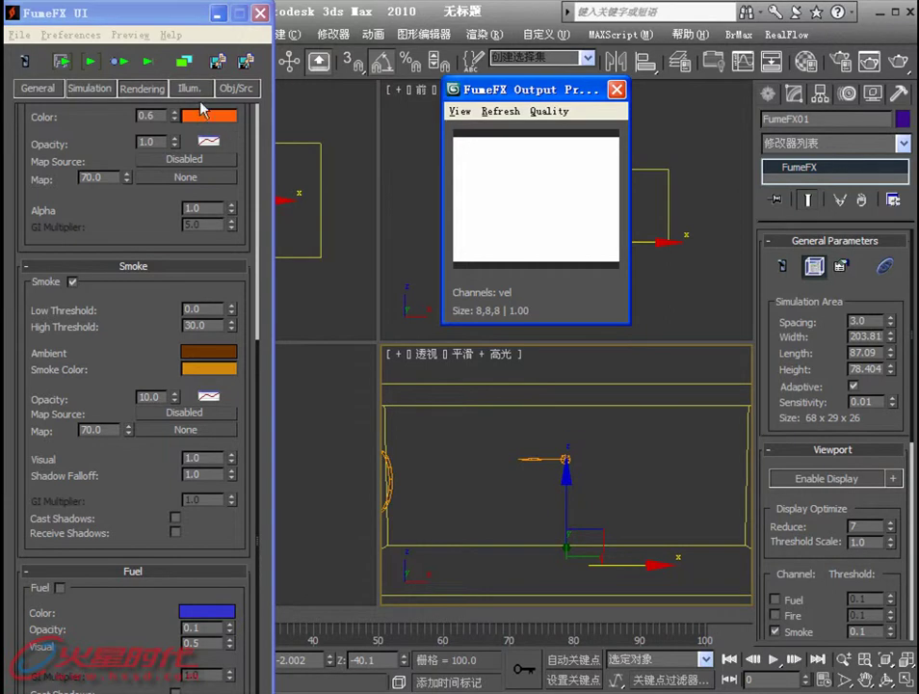
{"action": "left_click", "coordinate": [190, 88]}
{"action": "left_click", "coordinate": [218, 13]}
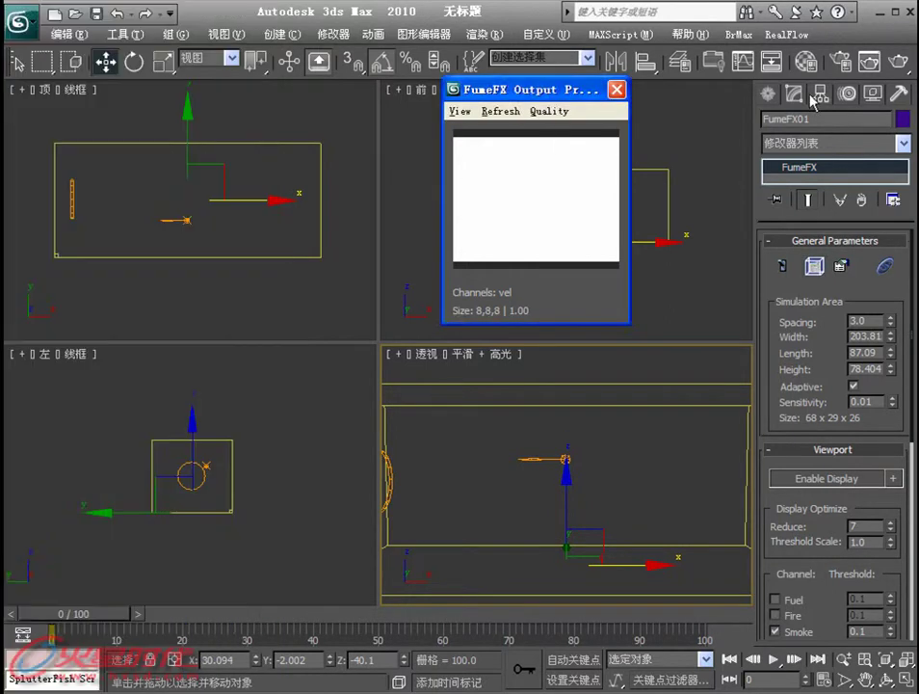
{"action": "left_click", "coordinate": [767, 93]}
- Create a standard Omni light, Omni01, in the Left viewport
{"action": "left_click", "coordinate": [819, 124]}
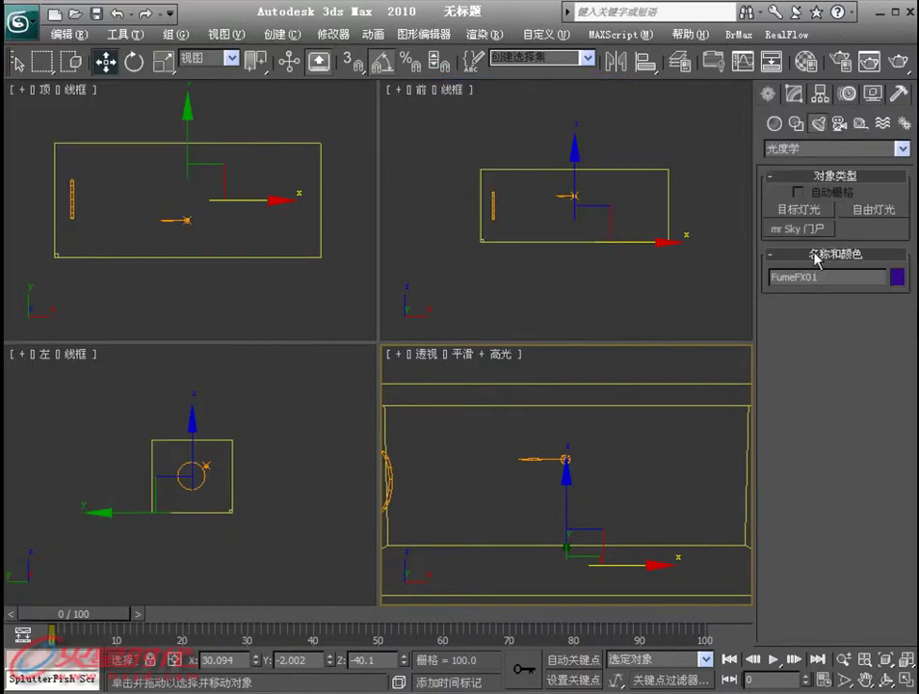
{"action": "left_click", "coordinate": [819, 149]}
{"action": "left_click", "coordinate": [803, 176]}
{"action": "left_click", "coordinate": [803, 209]}
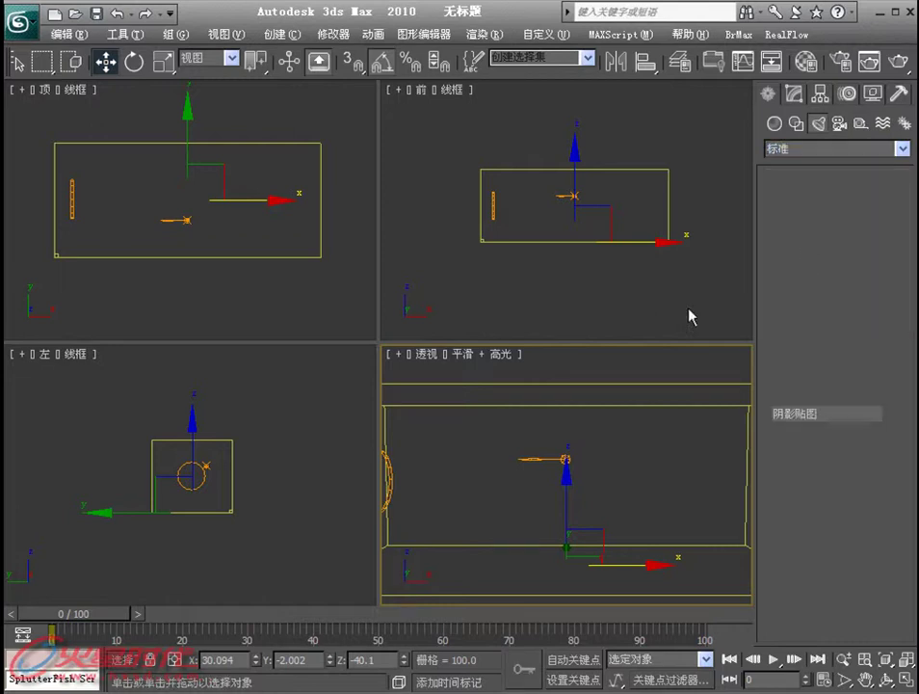
{"action": "left_click", "coordinate": [340, 367]}
{"action": "right_click", "coordinate": [554, 305]}
- Move Omni01 far below the FumeFX container, to about Z -274.8
{"action": "mouse_move", "coordinate": [546, 233]}
{"action": "middle_mouse_down"}
{"action": "mouse_move", "coordinate": [548, 225]}
{"action": "mouse_move", "coordinate": [547, 277]}
{"action": "middle_mouse_up"}
{"action": "scroll", "coordinate": [548, 225], "scroll_direction": "down", "scroll_amount": 4}
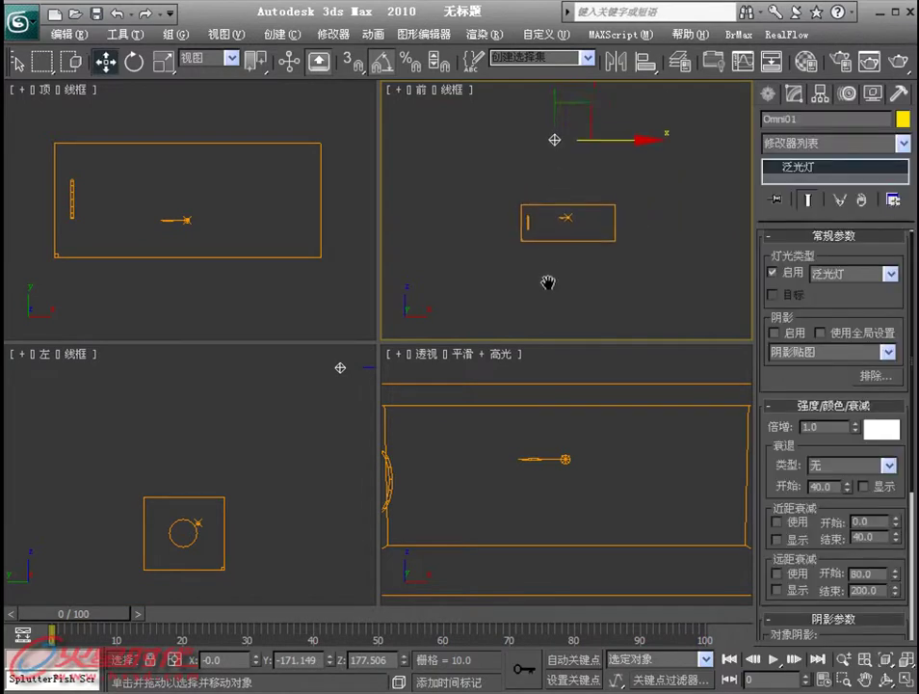
{"action": "left_click_drag", "start_coordinate": [562, 138], "coordinate": [554, 350]}
{"action": "middle_click_drag", "start_coordinate": [594, 247], "coordinate": [575, 168]}
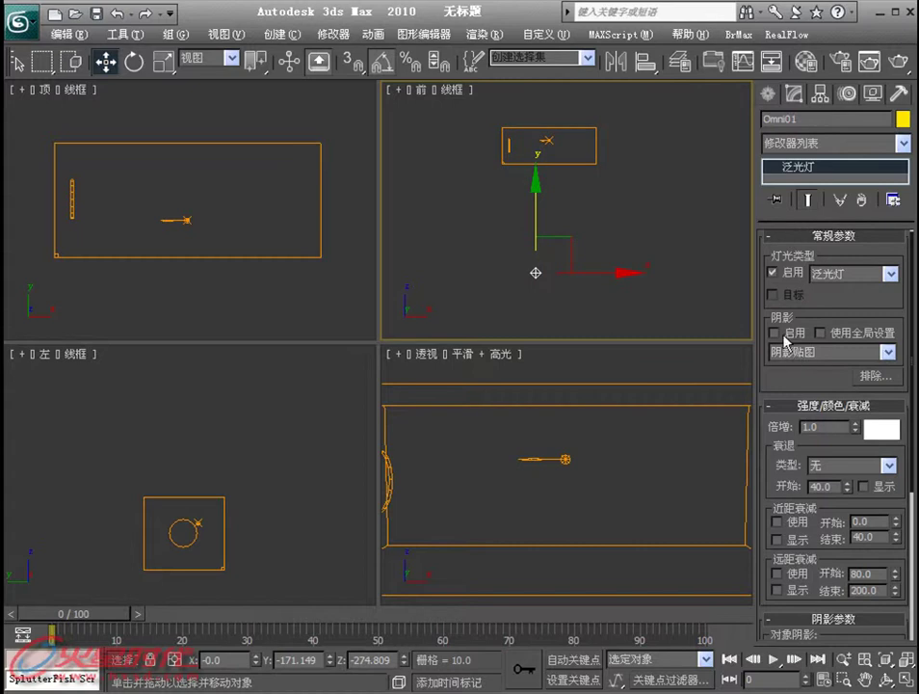
{"action": "right_click", "coordinate": [739, 395]}
{"action": "left_click_drag", "start_coordinate": [812, 392], "coordinate": [805, 268]}
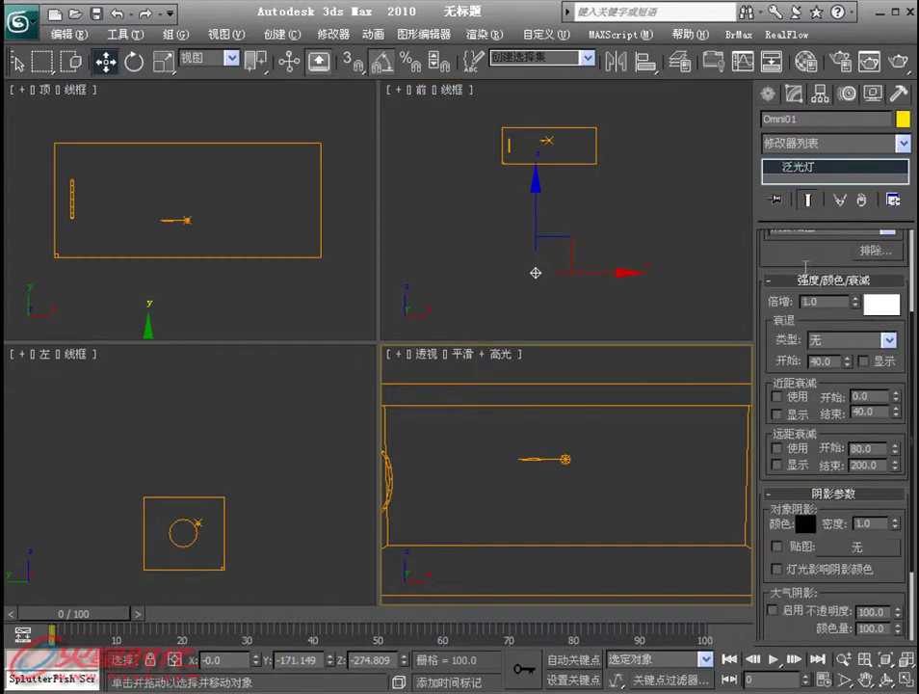
{"action": "left_click_drag", "start_coordinate": [768, 462], "coordinate": [769, 359]}
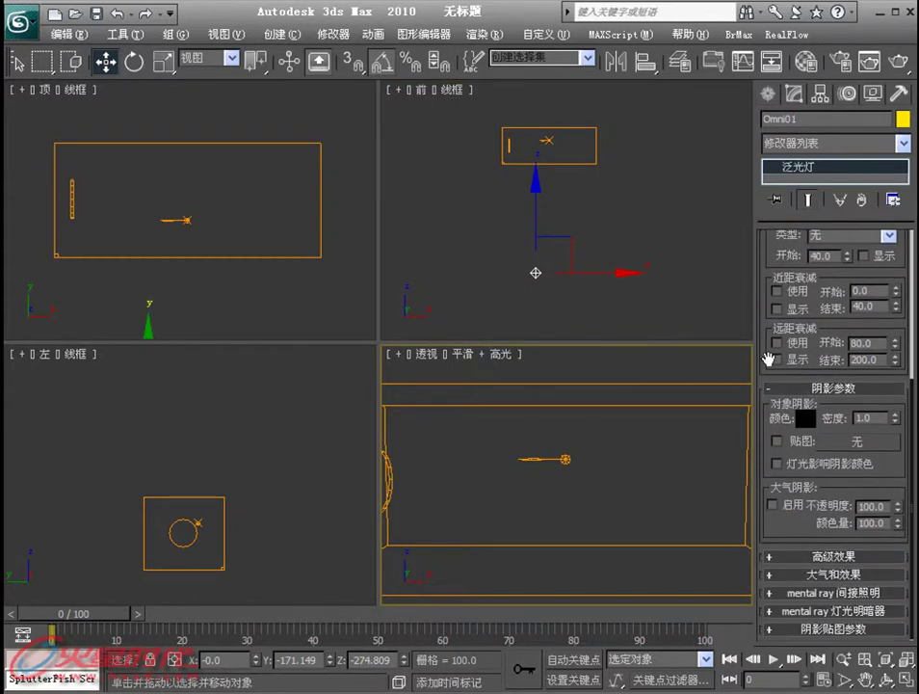
- Enable atmospheric shadows on Omni01 and nudge it slightly along X
{"action": "left_click", "coordinate": [772, 504]}
{"action": "middle_click_drag", "start_coordinate": [298, 273], "coordinate": [293, 209]}
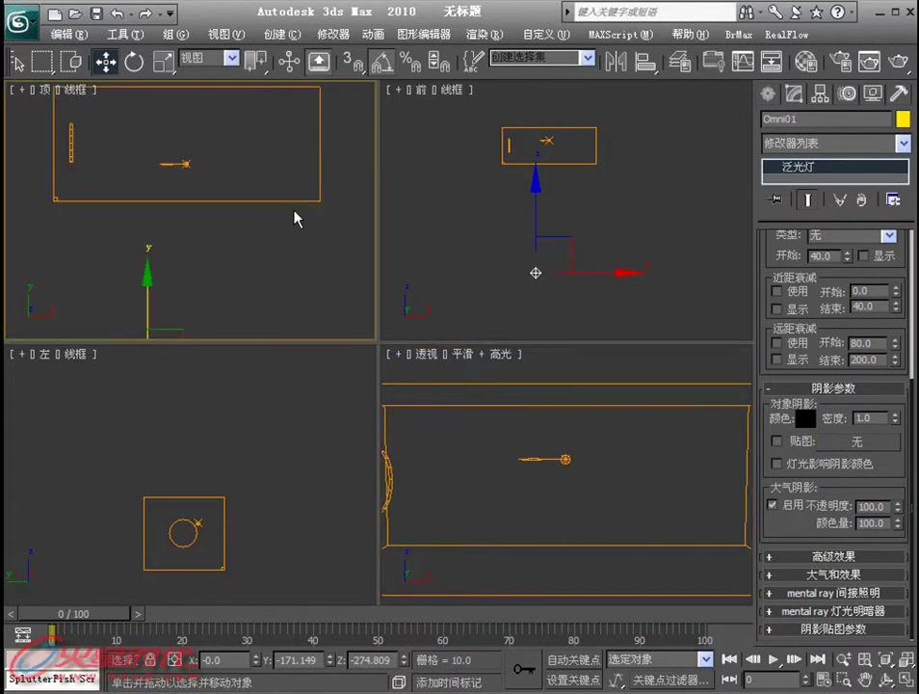
{"action": "middle_click", "coordinate": [515, 418]}
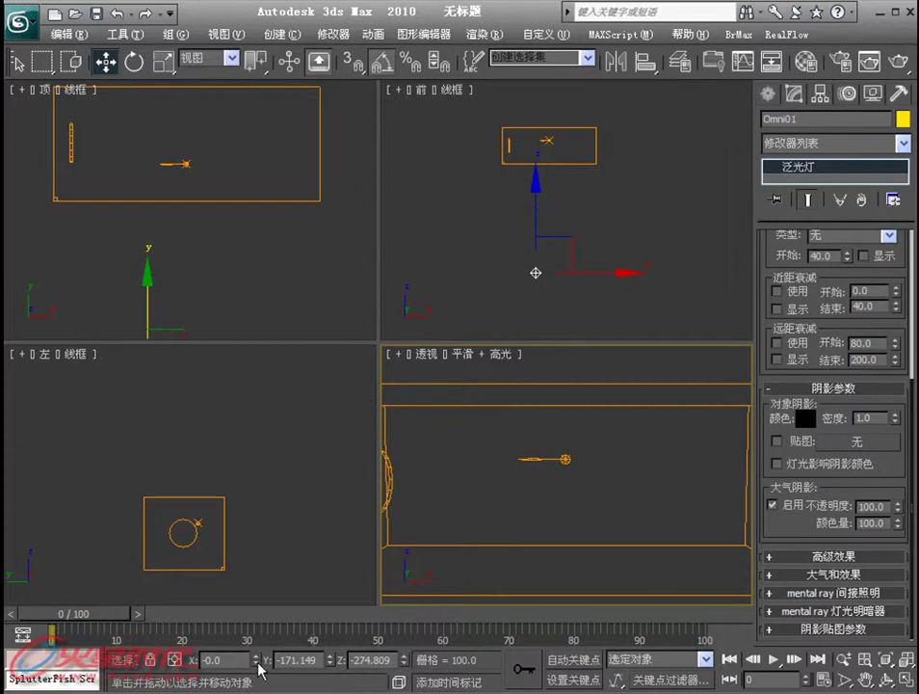
{"action": "right_click", "coordinate": [425, 540]}
{"action": "left_click", "coordinate": [433, 582]}
{"action": "mouse_move", "coordinate": [256, 663]}
{"action": "left_mouse_down"}
{"action": "mouse_move", "coordinate": [243, 562]}
{"action": "mouse_move", "coordinate": [285, 570]}
{"action": "left_mouse_up"}
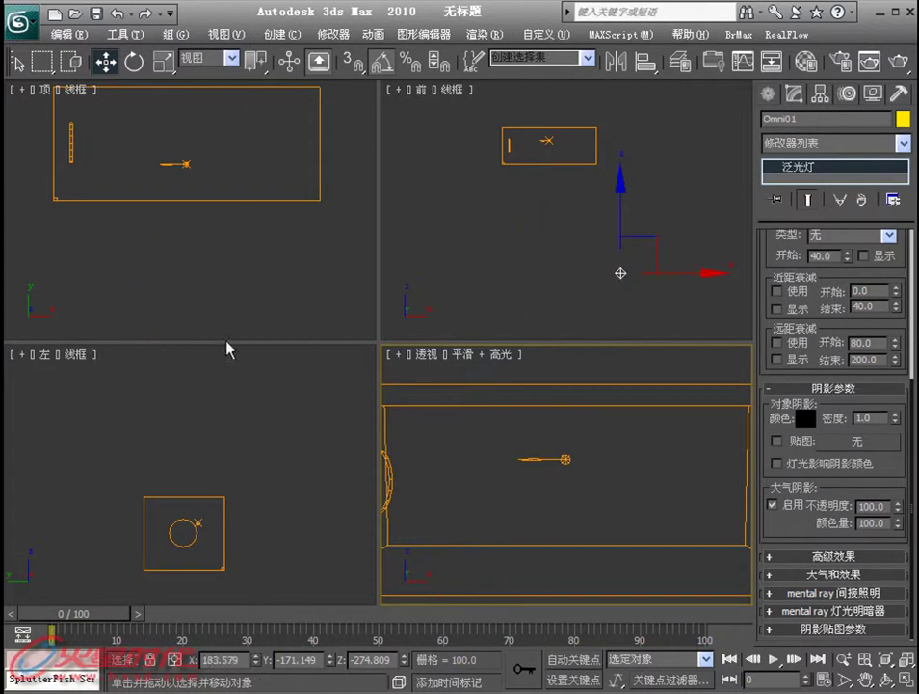
- Move Omni01 out to X ≈400 and raise it to Z ≈179
{"action": "right_click", "coordinate": [214, 262]}
{"action": "scroll", "coordinate": [216, 272], "scroll_direction": "down", "scroll_amount": 2}
{"action": "scroll", "coordinate": [222, 289], "scroll_direction": "down", "scroll_amount": 2}
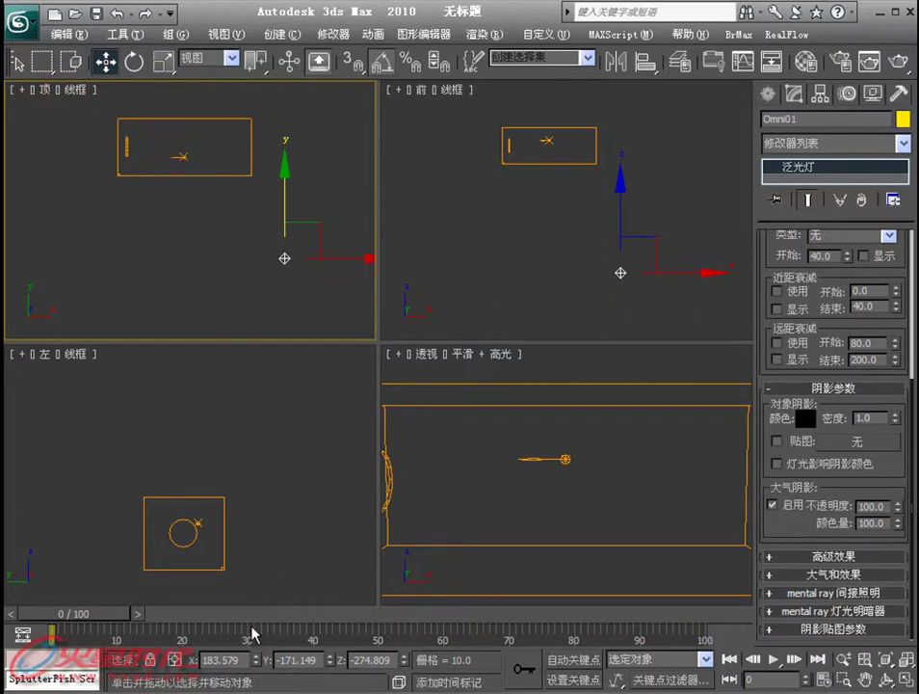
{"action": "left_click_drag", "start_coordinate": [256, 661], "coordinate": [258, 525]}
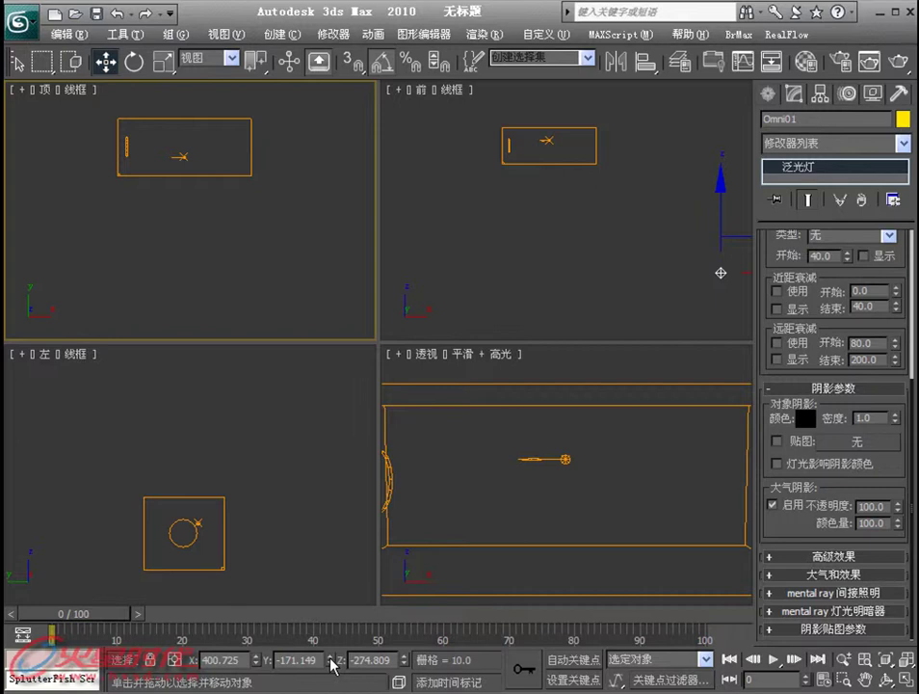
{"action": "mouse_move", "coordinate": [329, 662]}
{"action": "left_mouse_down"}
{"action": "mouse_move", "coordinate": [336, 674]}
{"action": "mouse_move", "coordinate": [337, 642]}
{"action": "left_mouse_up"}
{"action": "mouse_move", "coordinate": [206, 421]}
{"action": "middle_mouse_down"}
{"action": "mouse_move", "coordinate": [177, 399]}
{"action": "mouse_move", "coordinate": [206, 351]}
{"action": "mouse_move", "coordinate": [202, 390]}
{"action": "middle_mouse_up"}
{"action": "scroll", "coordinate": [177, 399], "scroll_direction": "down", "scroll_amount": 3}
{"action": "right_click", "coordinate": [226, 325]}
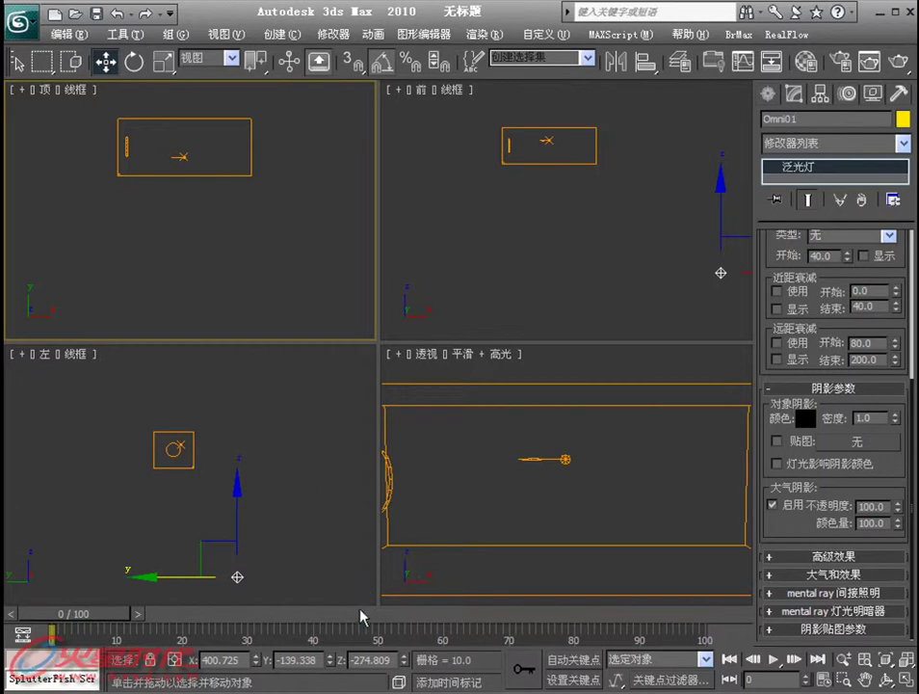
{"action": "left_click_drag", "start_coordinate": [330, 660], "coordinate": [398, 421]}
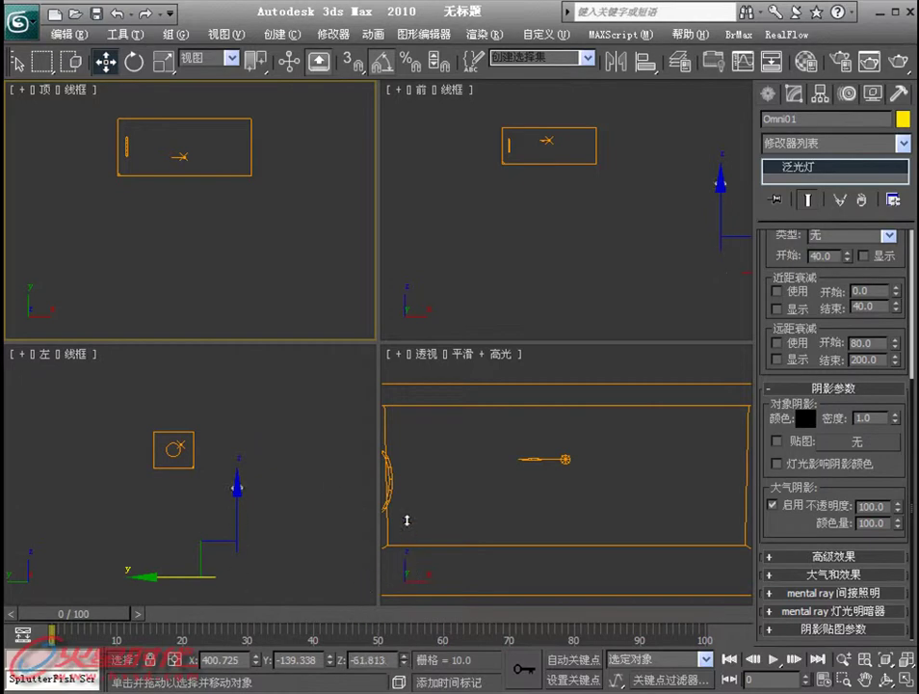
{"action": "left_click_drag", "start_coordinate": [398, 422], "coordinate": [398, 382]}
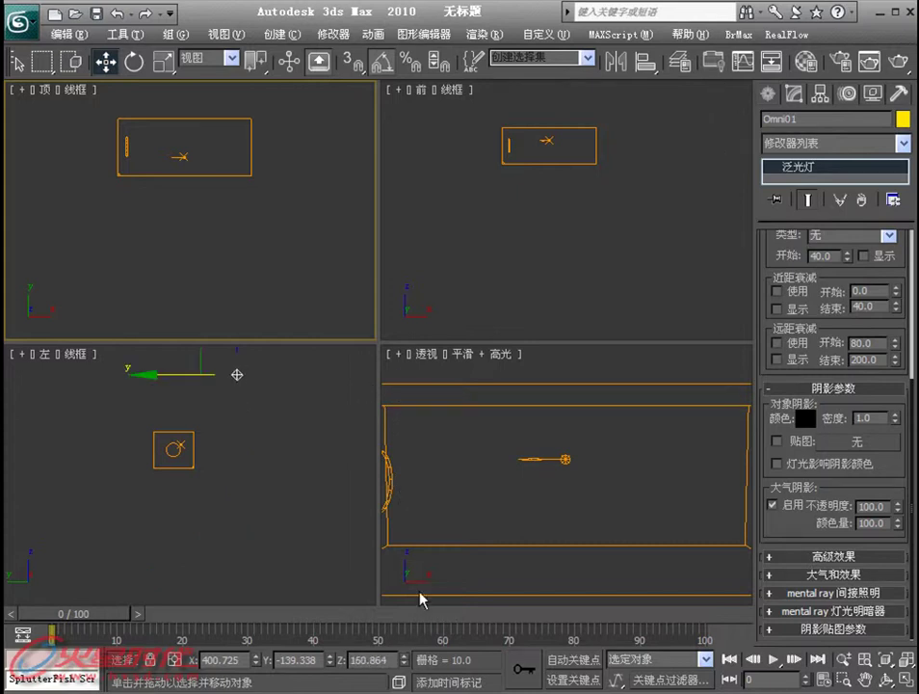
{"action": "left_click_drag", "start_coordinate": [404, 663], "coordinate": [381, 643]}
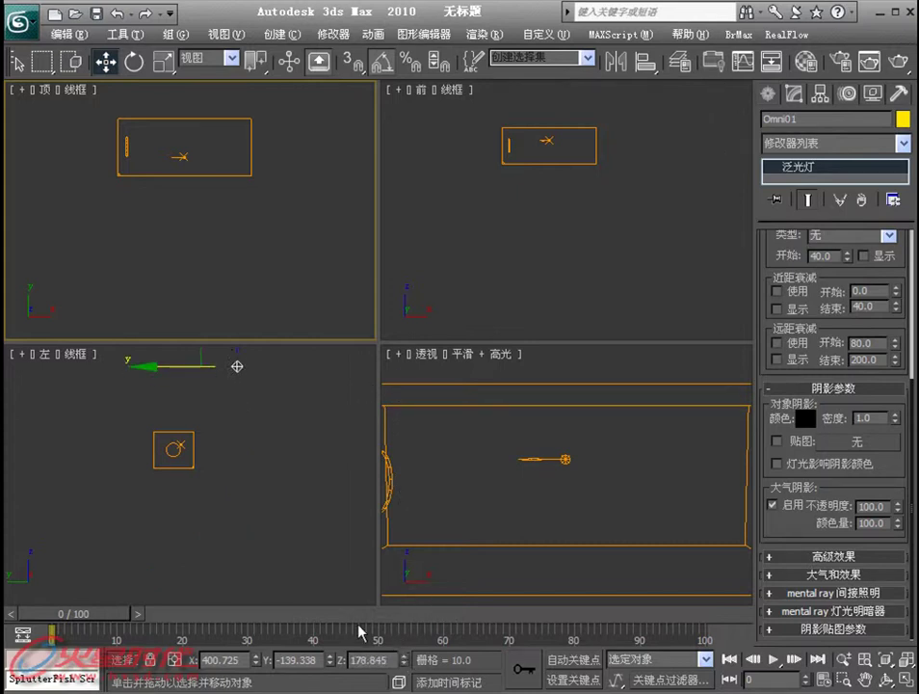
- Start drawing a FumeFX container box in the Perspective viewport
{"action": "right_click", "coordinate": [283, 538]}
{"action": "middle_click_drag", "start_coordinate": [262, 497], "coordinate": [287, 556]}
{"action": "right_click", "coordinate": [416, 551]}
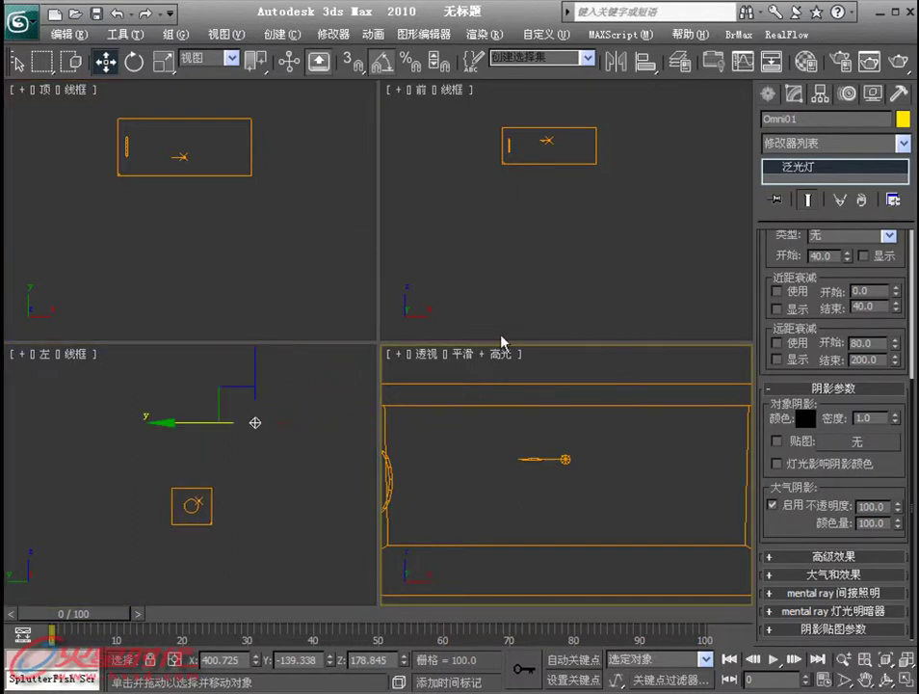
{"action": "left_click_drag", "start_coordinate": [454, 442], "coordinate": [437, 365]}
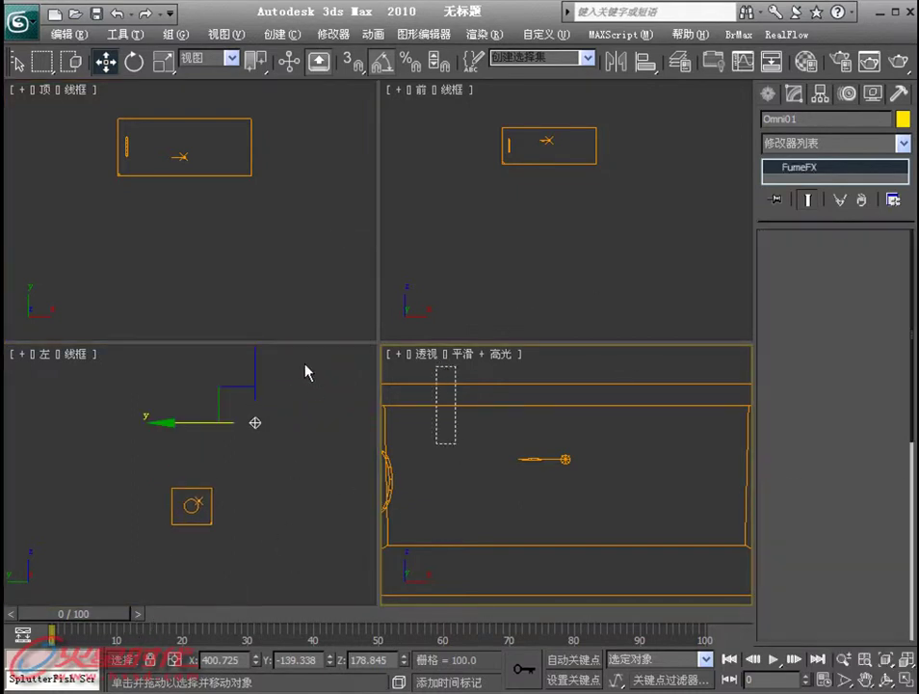
- Finish the FumeFX01 grid and add Omni01 as its illumination light
{"action": "left_click", "coordinate": [441, 145]}
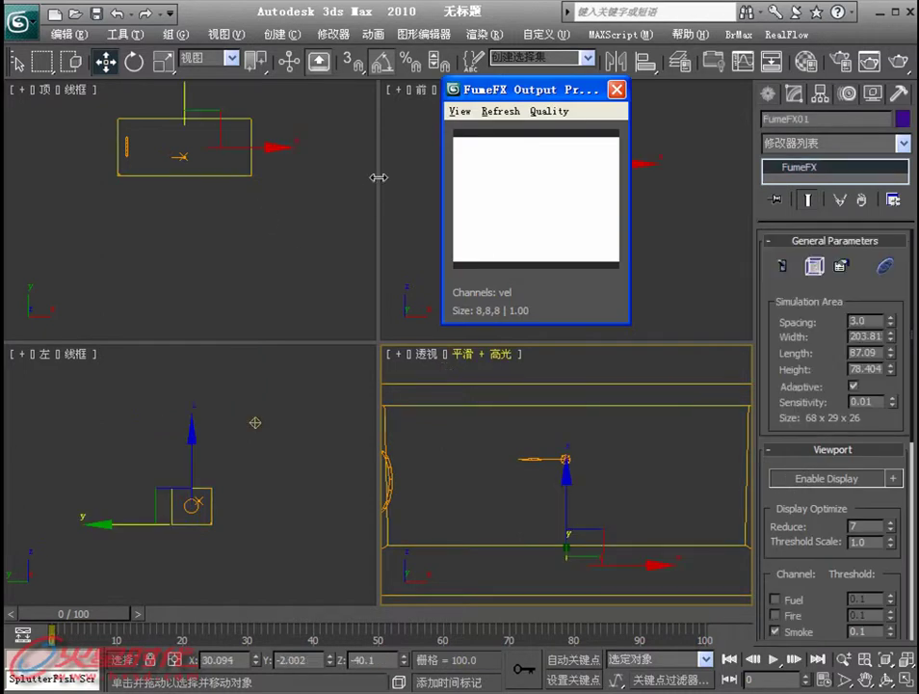
{"action": "left_click", "coordinate": [807, 275]}
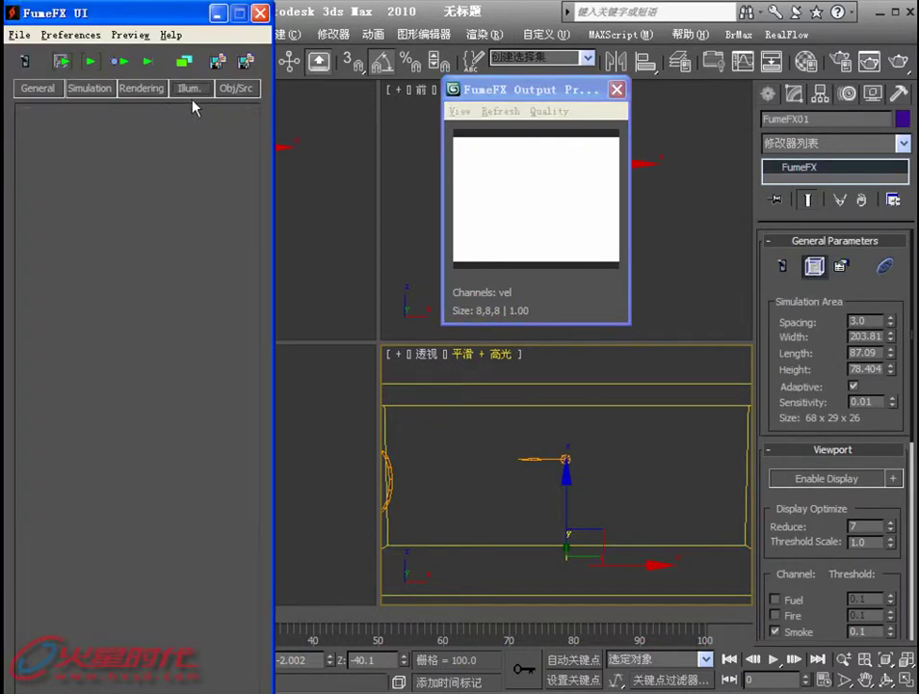
{"action": "left_click", "coordinate": [497, 453]}
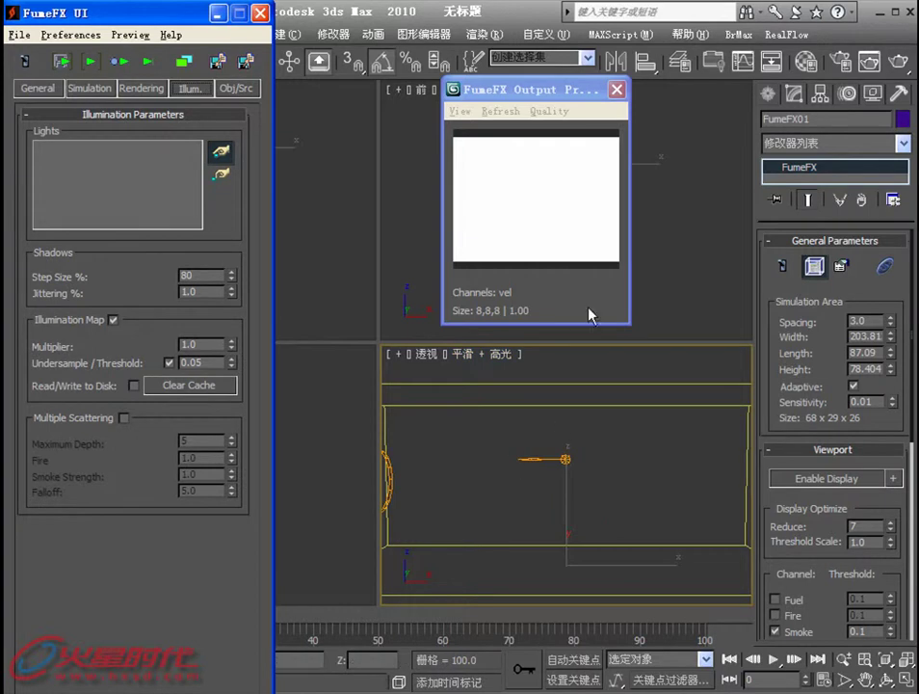
{"action": "left_click_drag", "start_coordinate": [197, 12], "coordinate": [532, 11]}
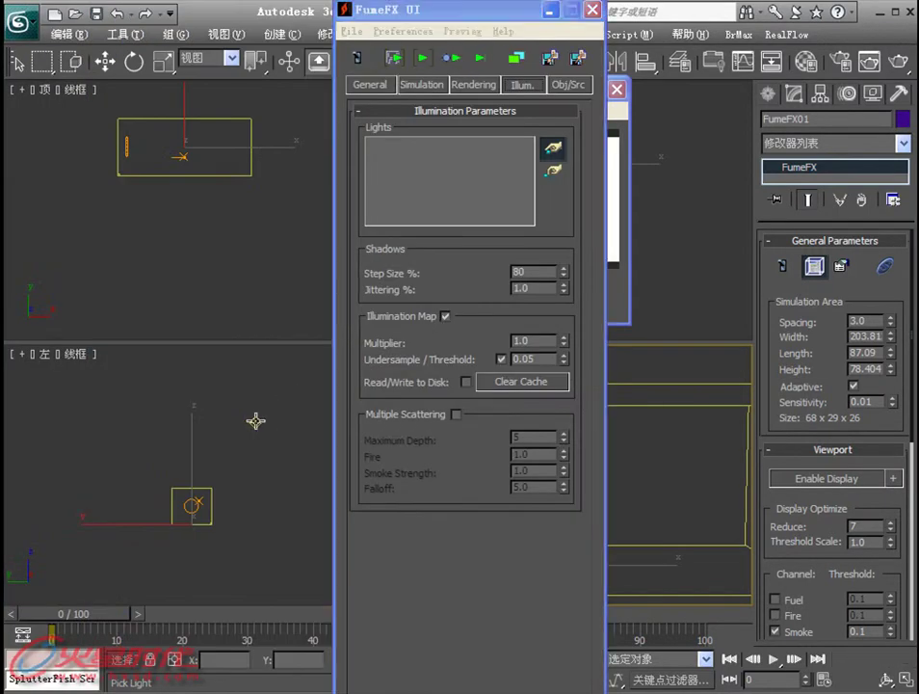
{"action": "left_click", "coordinate": [255, 422]}
{"action": "left_click_drag", "start_coordinate": [453, 10], "coordinate": [117, 10]}
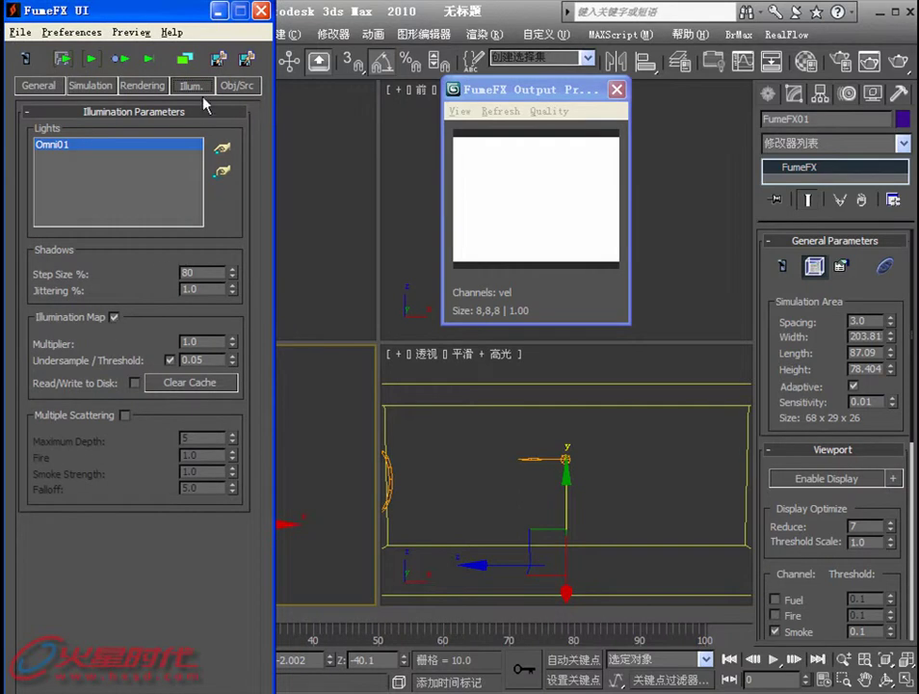
- Add FFX Gravity Vector01 and FFX Simple Src01 to the grid's Obj/Src list
{"action": "left_click", "coordinate": [241, 85]}
{"action": "left_click", "coordinate": [221, 149]}
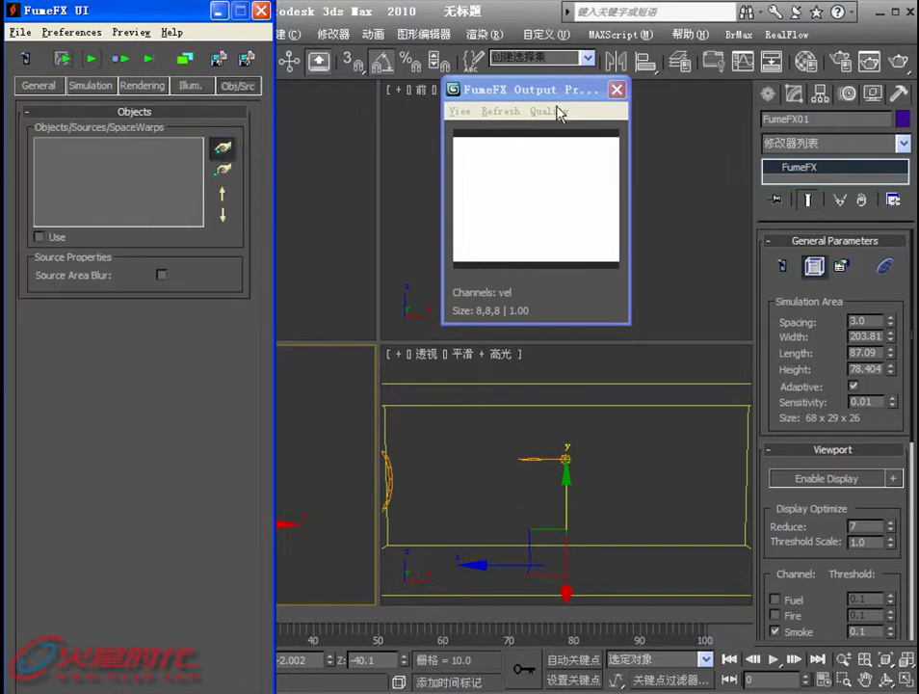
{"action": "left_click_drag", "start_coordinate": [501, 89], "coordinate": [762, 121]}
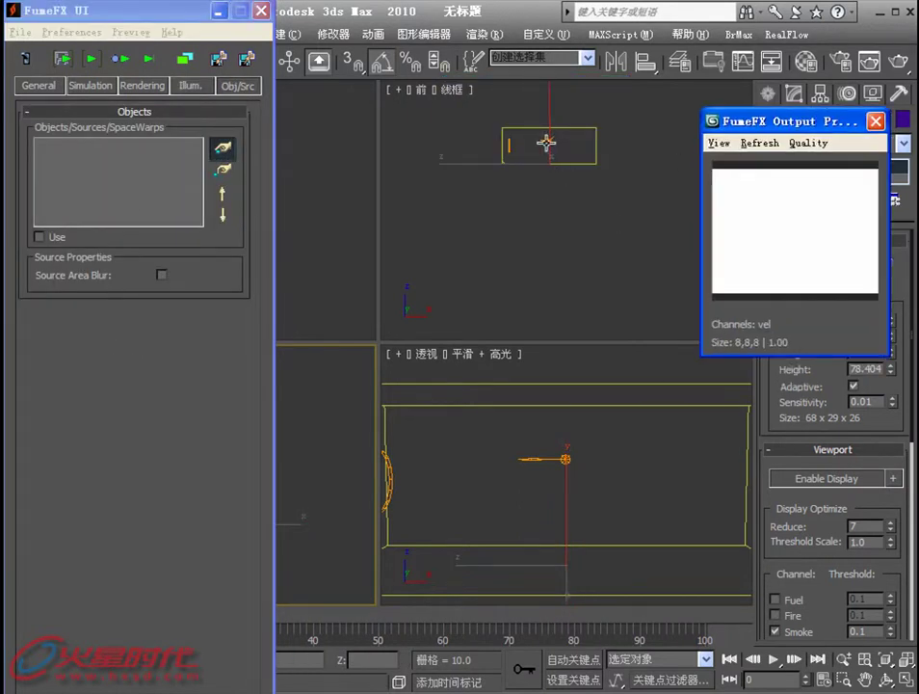
{"action": "left_click", "coordinate": [547, 143]}
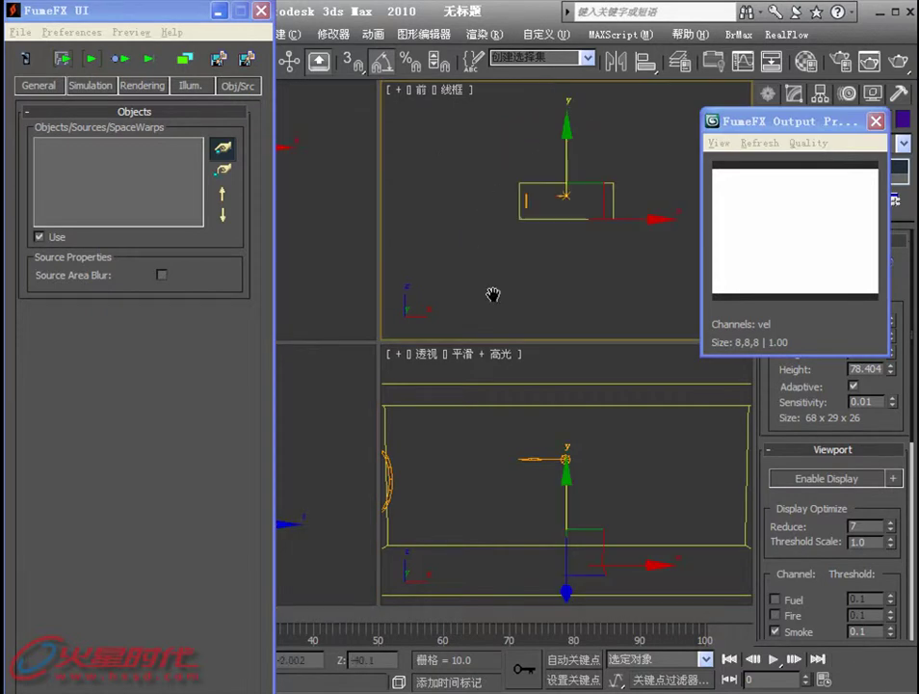
{"action": "middle_click_drag", "start_coordinate": [492, 294], "coordinate": [512, 337]}
{"action": "scroll", "coordinate": [519, 213], "scroll_direction": "up", "scroll_amount": 5}
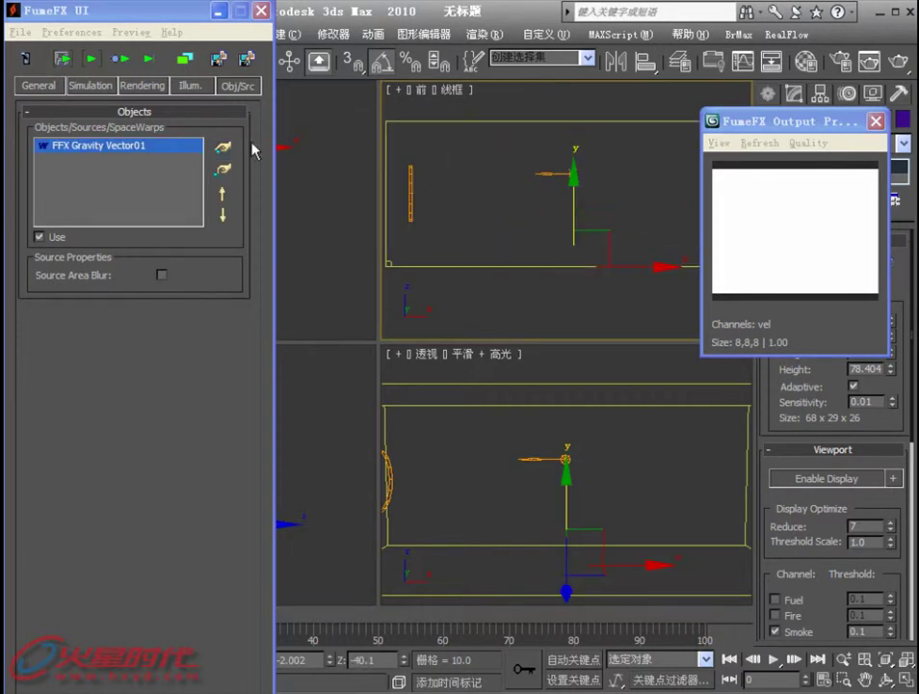
{"action": "left_click", "coordinate": [412, 194]}
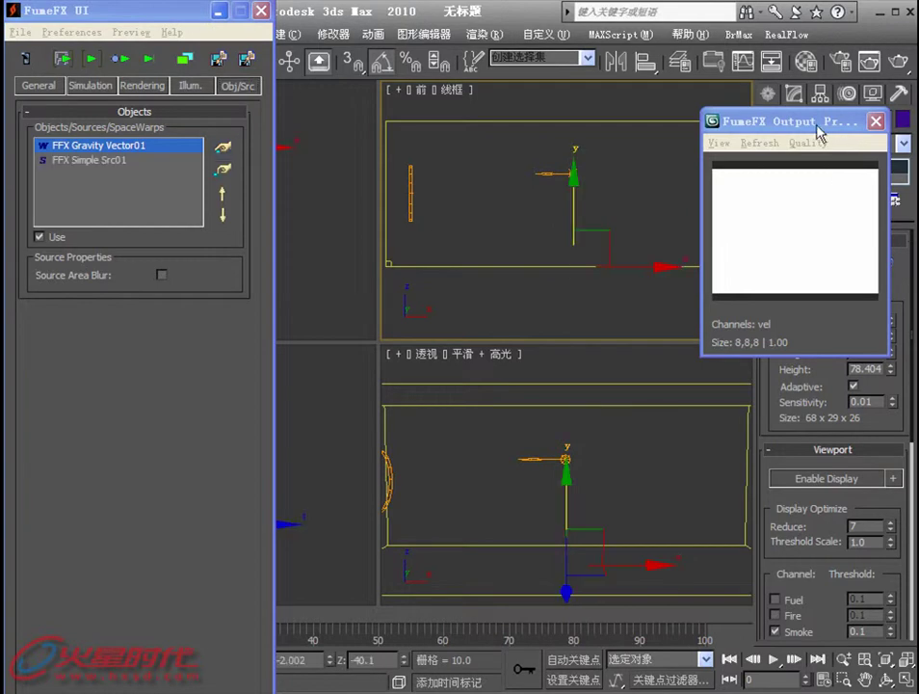
{"action": "left_click_drag", "start_coordinate": [841, 123], "coordinate": [416, 12]}
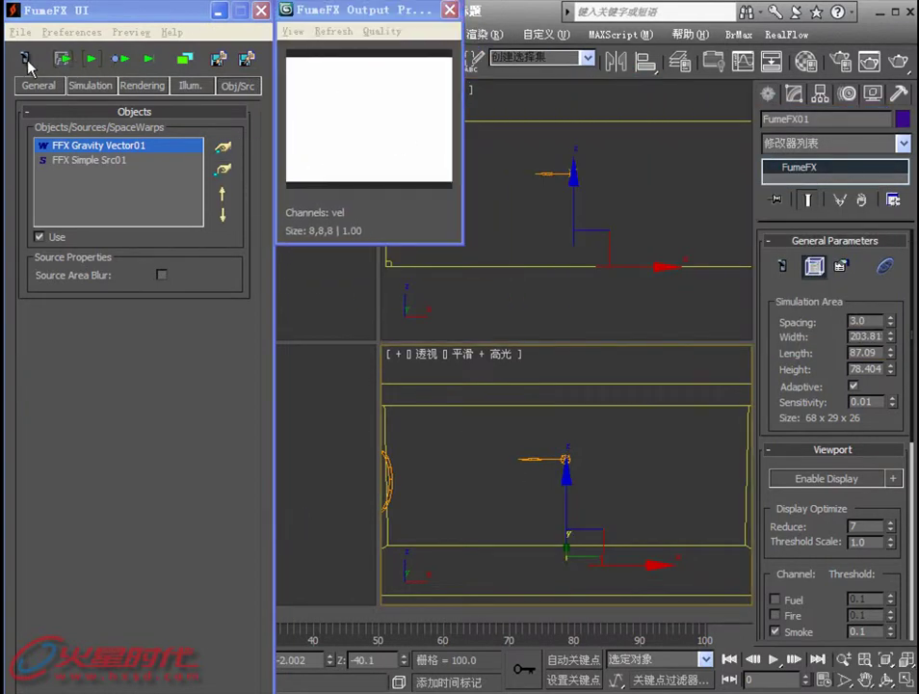
- Run a brief test simulation of about 11 frames, then select the Rendering tab's smoke Opacity value
{"action": "left_click", "coordinate": [91, 66]}
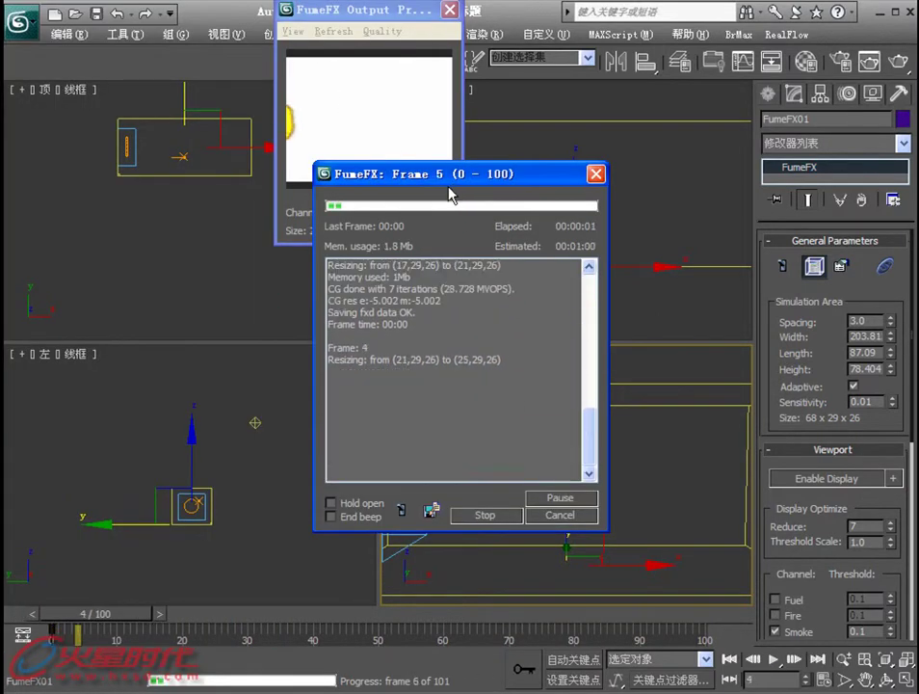
{"action": "left_click", "coordinate": [572, 514]}
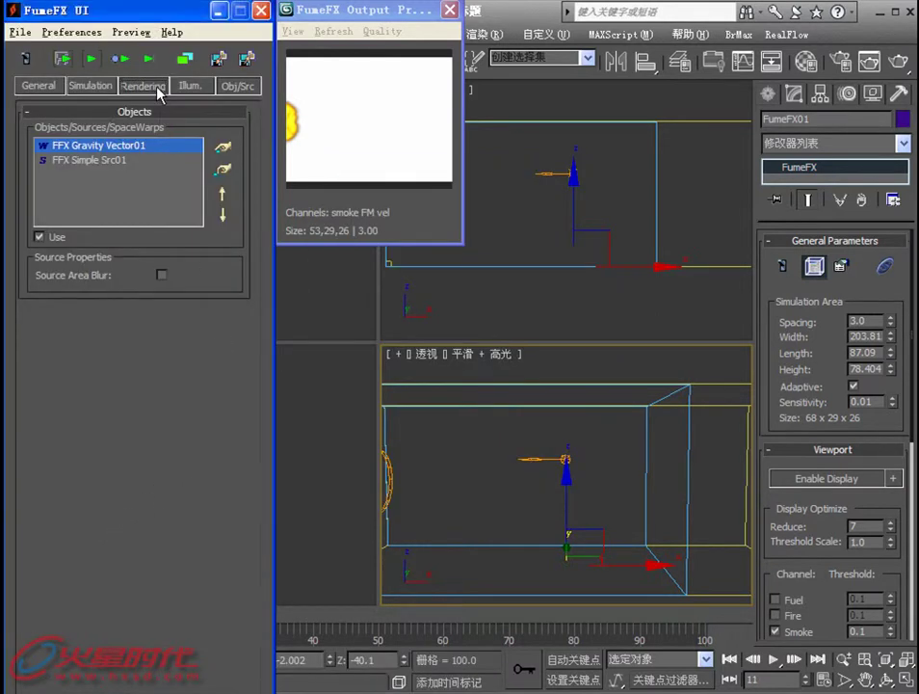
{"action": "left_click", "coordinate": [152, 87]}
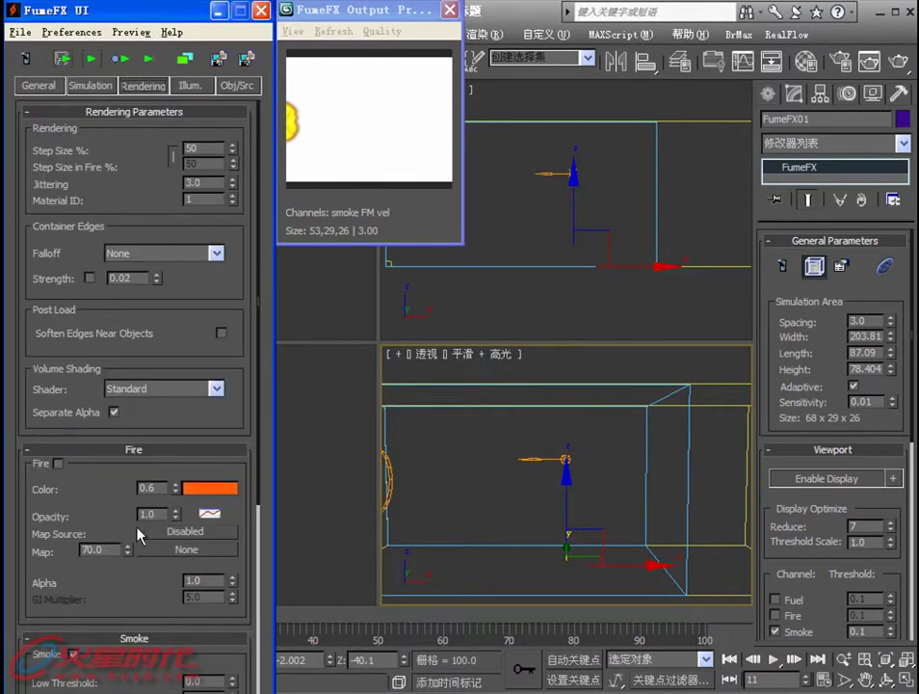
{"action": "scroll", "coordinate": [116, 525], "scroll_direction": "down", "scroll_amount": 5}
{"action": "double_click", "coordinate": [152, 632]}
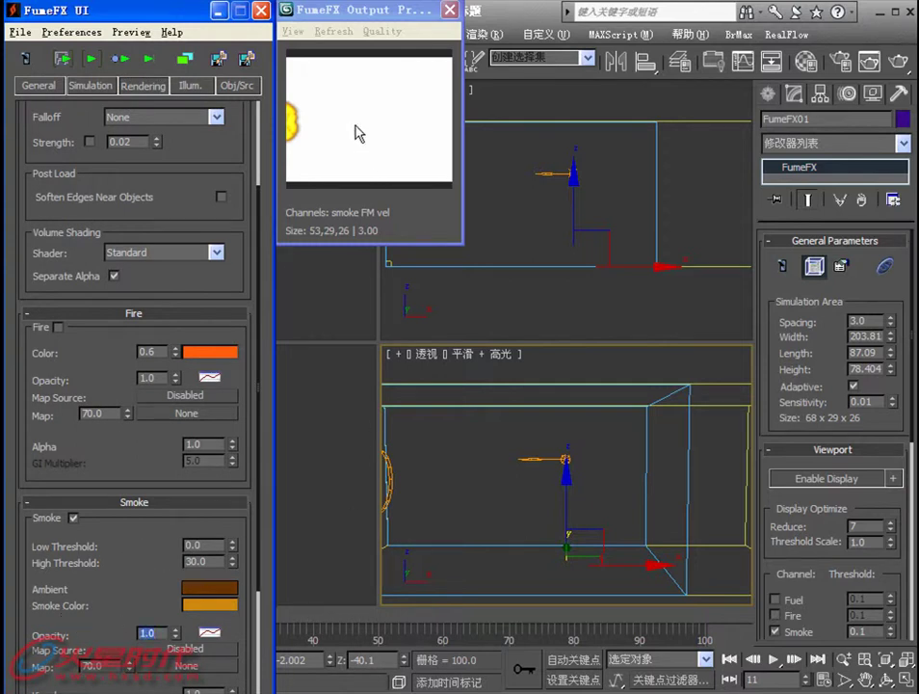
{"action": "left_click_drag", "start_coordinate": [332, 10], "coordinate": [424, 35]}
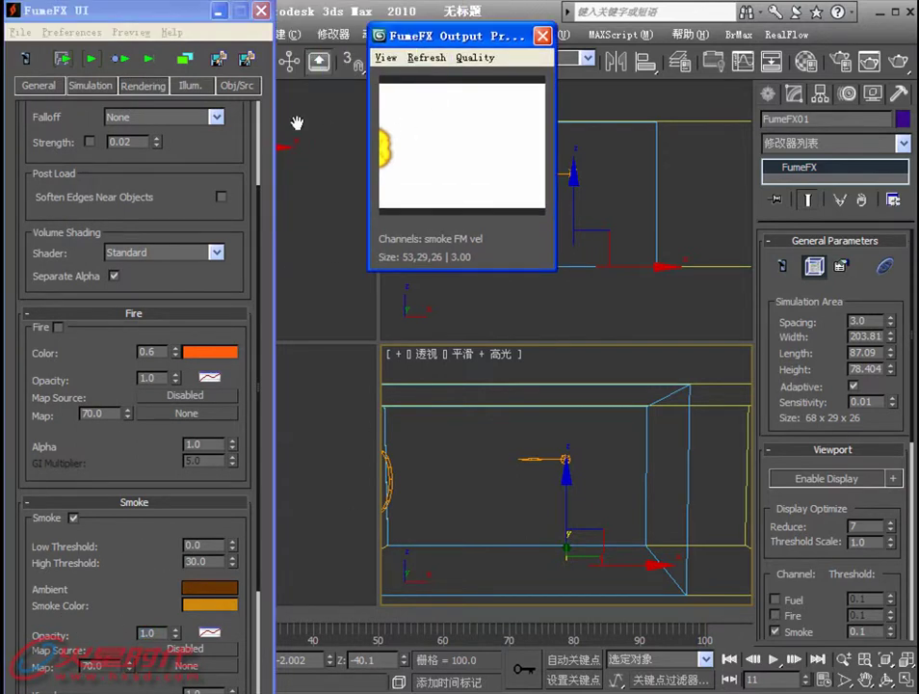
- Simulate the smoke from frame 0 and cancel at about frame 60 once the orange plume shows
{"action": "left_click", "coordinate": [92, 59]}
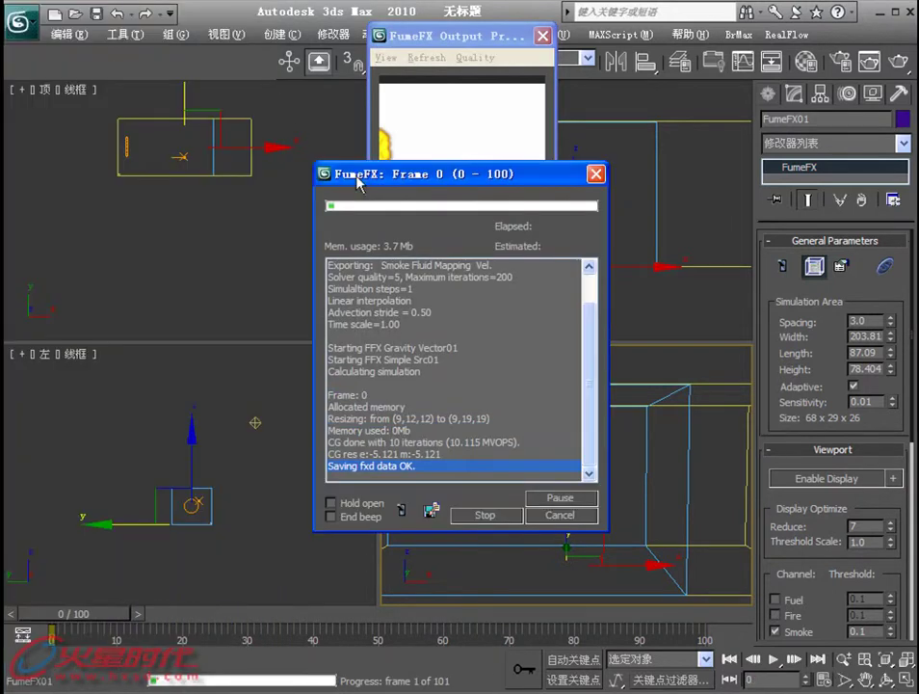
{"action": "left_click_drag", "start_coordinate": [442, 186], "coordinate": [363, 236]}
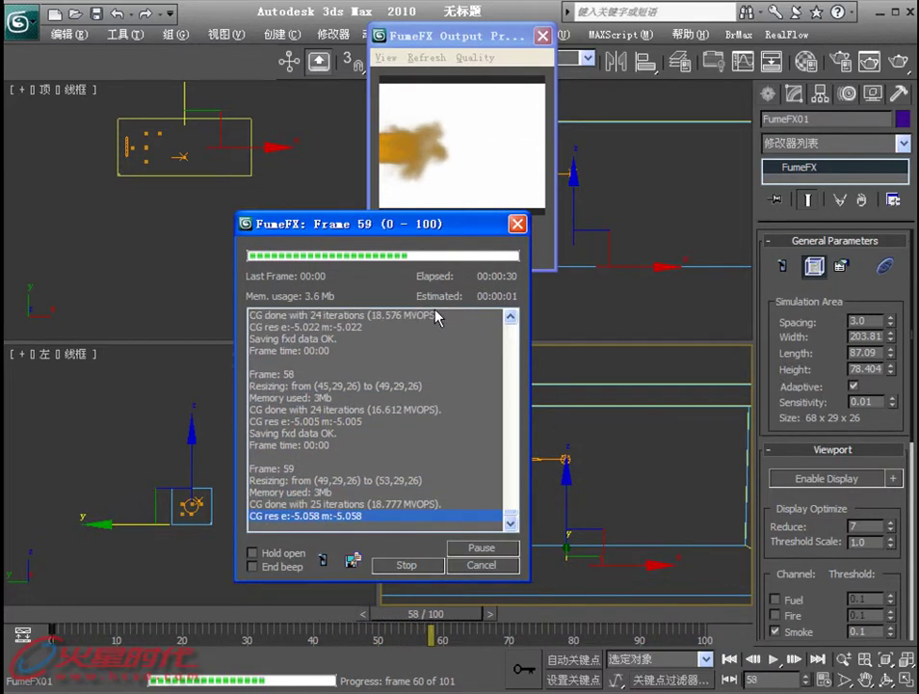
{"action": "left_click", "coordinate": [487, 566]}
{"action": "type", "text": "1"}
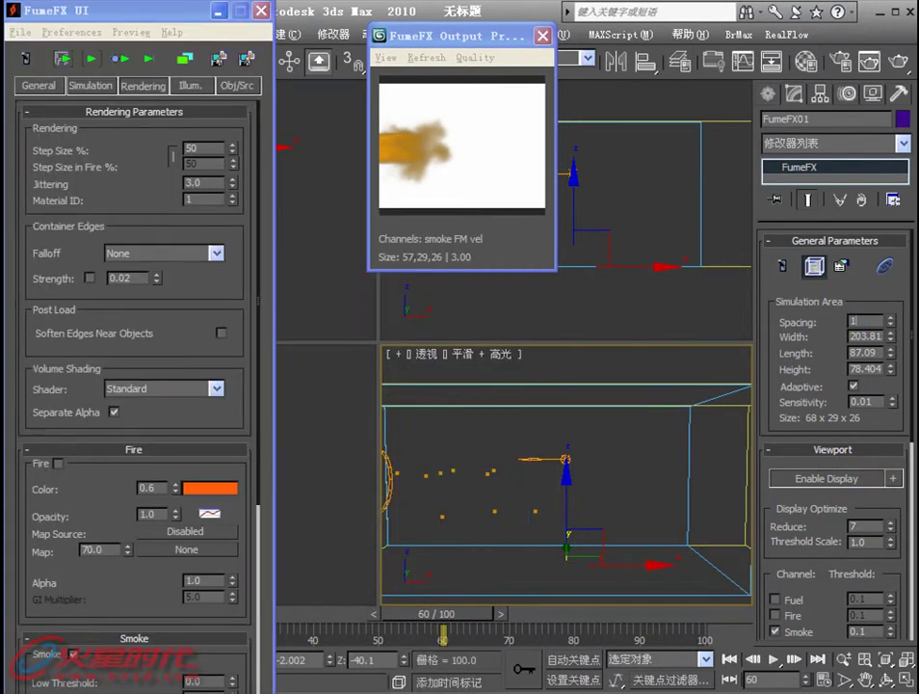
- Commit grid spacing 1.0 (204×87×78 grid) and start a new smoke simulation
{"action": "key", "text": "Return"}
{"action": "left_click", "coordinate": [91, 61]}
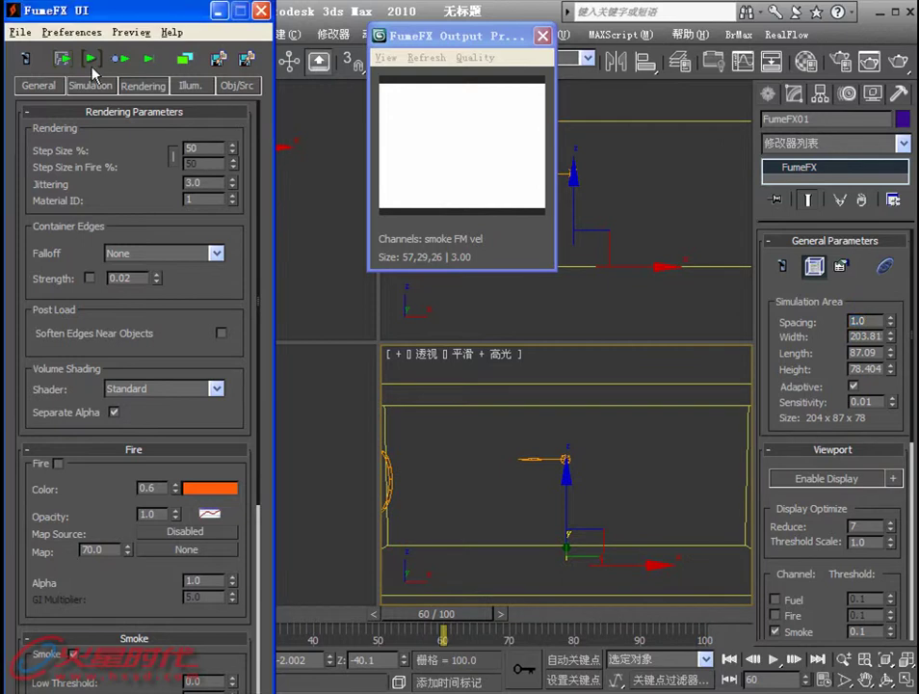
{"action": "mouse_move", "coordinate": [410, 222]}
{"action": "left_mouse_down"}
{"action": "mouse_move", "coordinate": [260, 89]}
{"action": "mouse_move", "coordinate": [241, 43]}
{"action": "left_mouse_up"}
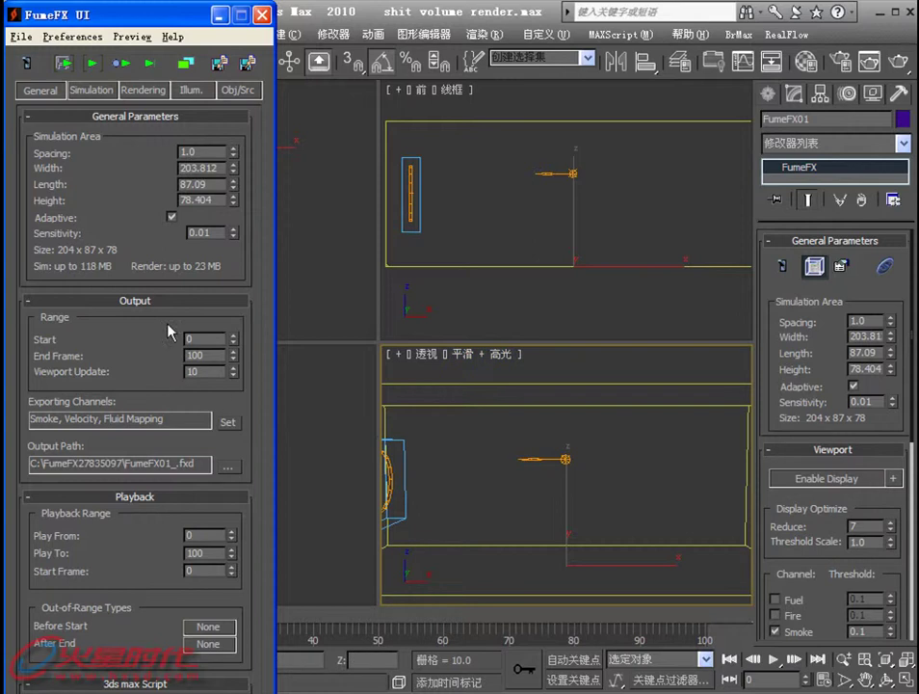
- Set Gravity to 5 at frame 0, turn on Auto Key, and key Gravity at frame 30
{"action": "left_click", "coordinate": [103, 92]}
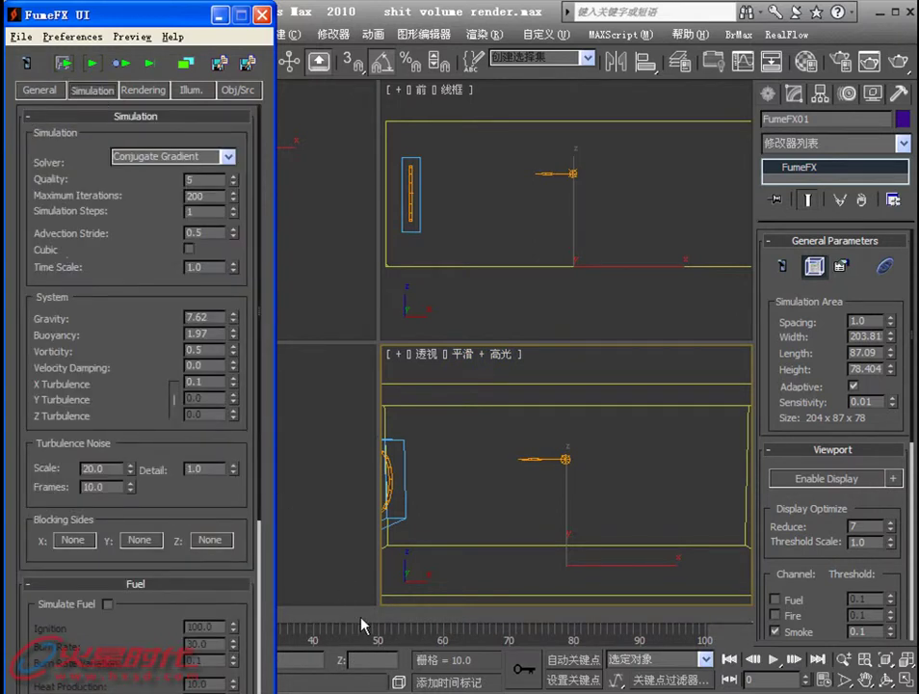
{"action": "double_click", "coordinate": [207, 317]}
{"action": "type", "text": "5"}
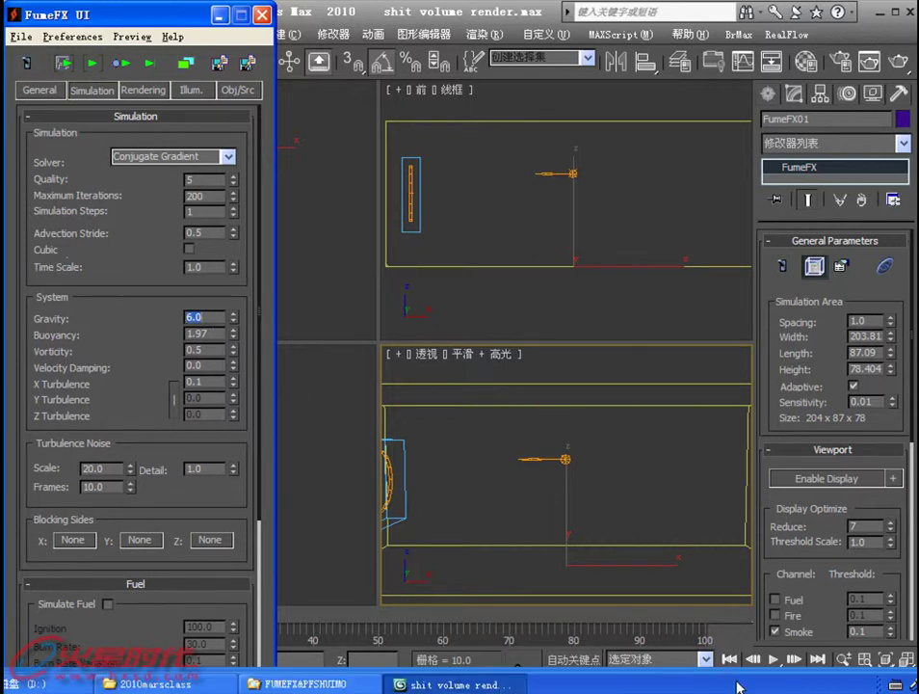
{"action": "left_click", "coordinate": [758, 677]}
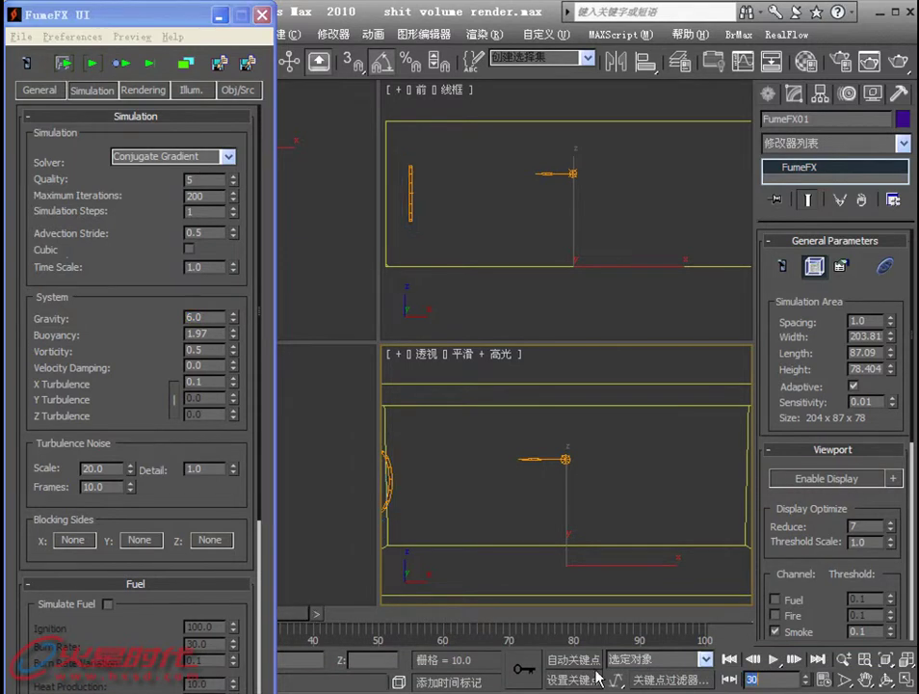
{"action": "key", "text": "n"}
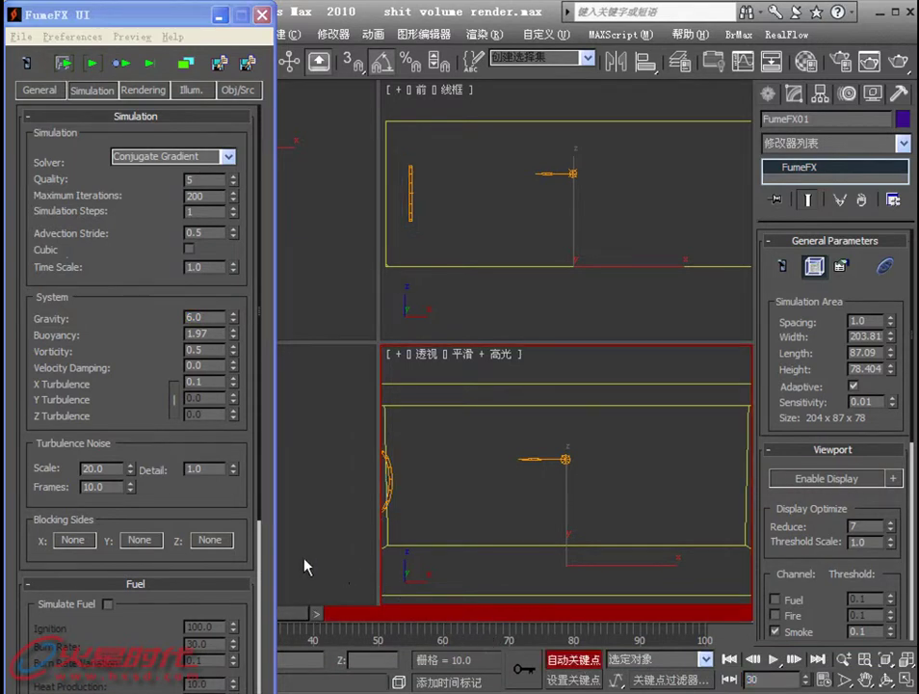
{"action": "left_click", "coordinate": [213, 321]}
{"action": "type", "text": "5"}
{"action": "key", "text": "Return"}
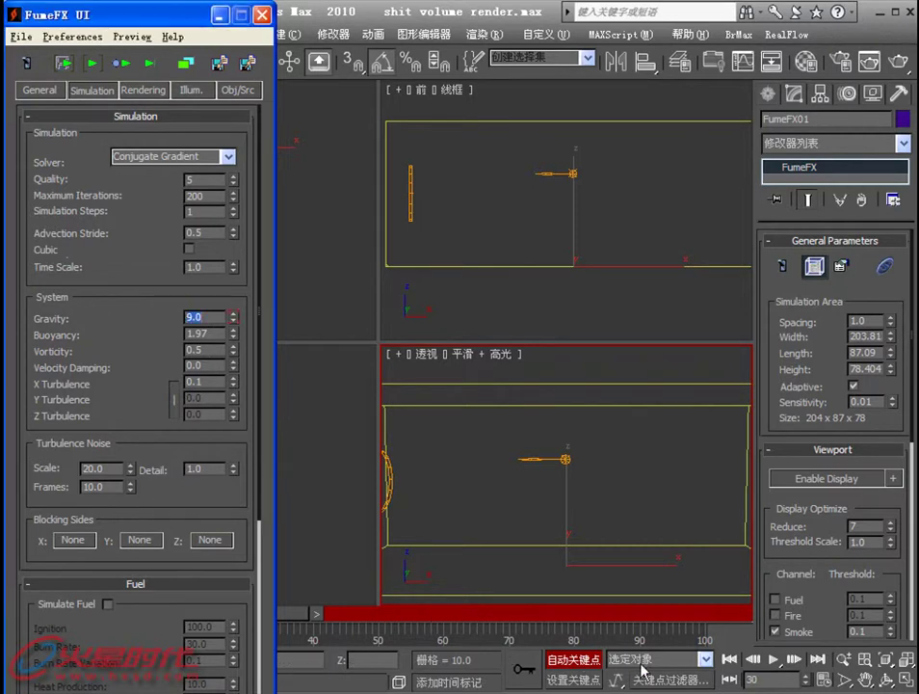
{"action": "left_click", "coordinate": [571, 505]}
{"action": "type", "text": "60"}
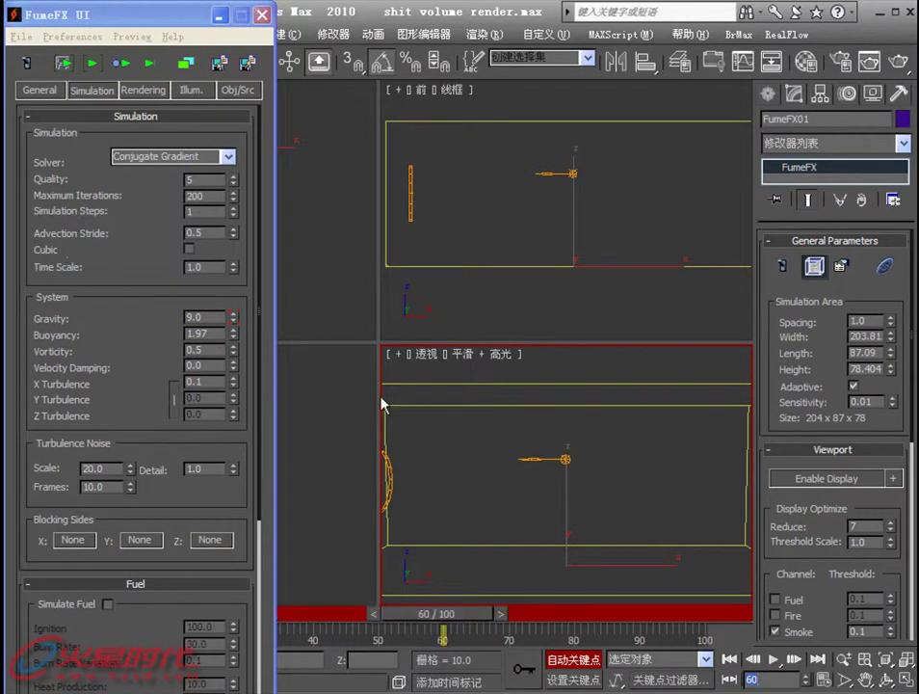
- Key Gravity 7.0 at frame 60, then frames 90 and 100 (8.0), and turn Auto Key off
{"action": "left_click", "coordinate": [212, 319]}
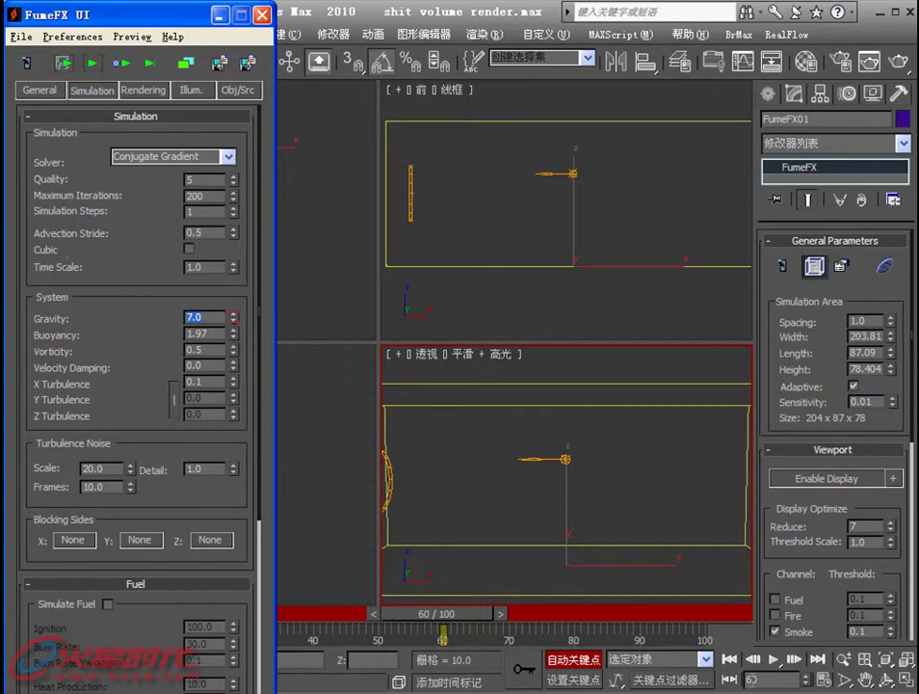
{"action": "left_click", "coordinate": [688, 665]}
{"action": "left_click", "coordinate": [634, 626]}
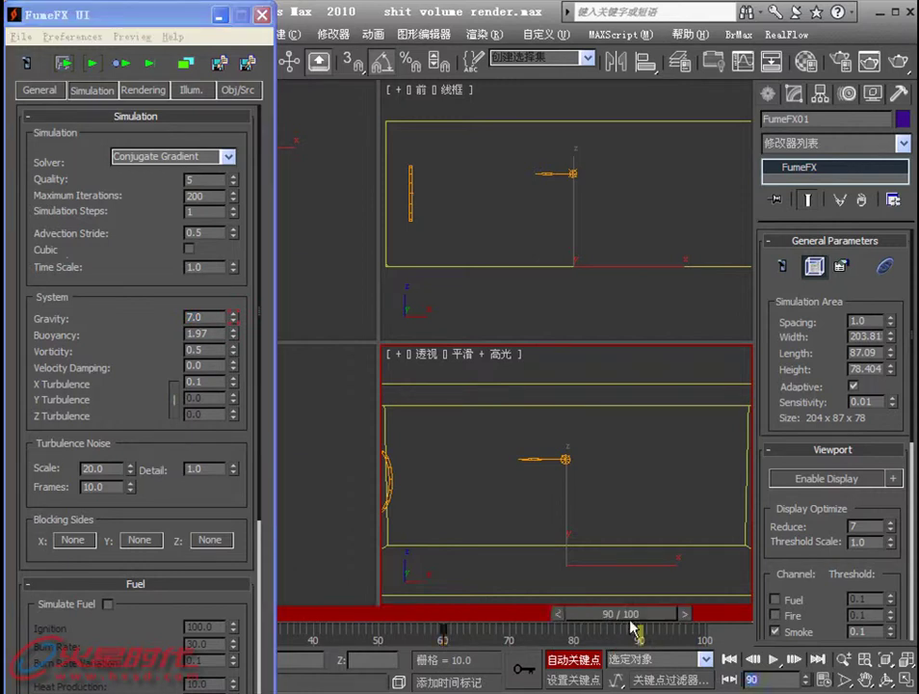
{"action": "left_click", "coordinate": [208, 315]}
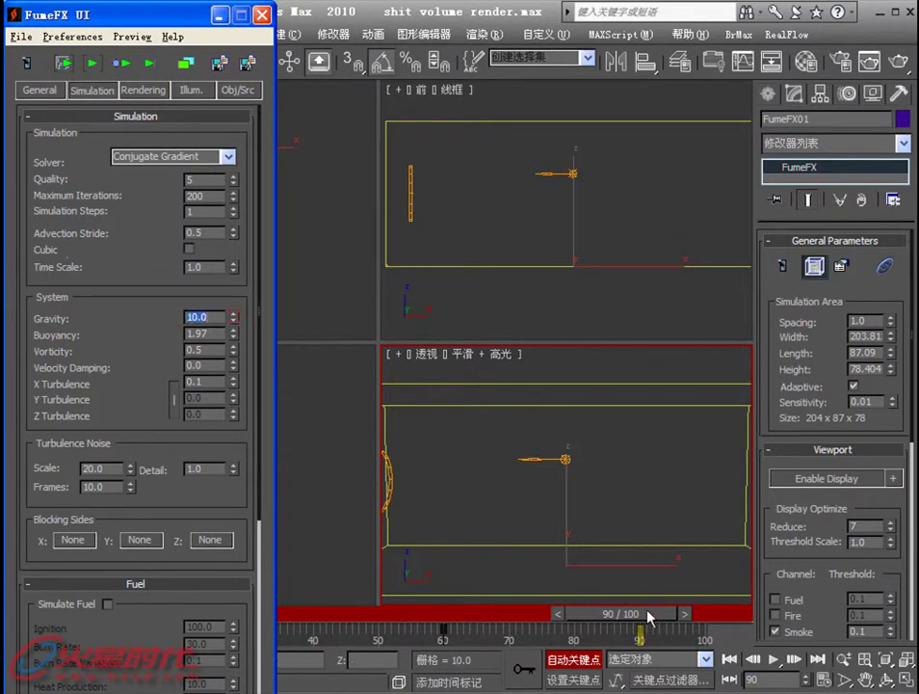
{"action": "left_click_drag", "start_coordinate": [649, 617], "coordinate": [708, 617]}
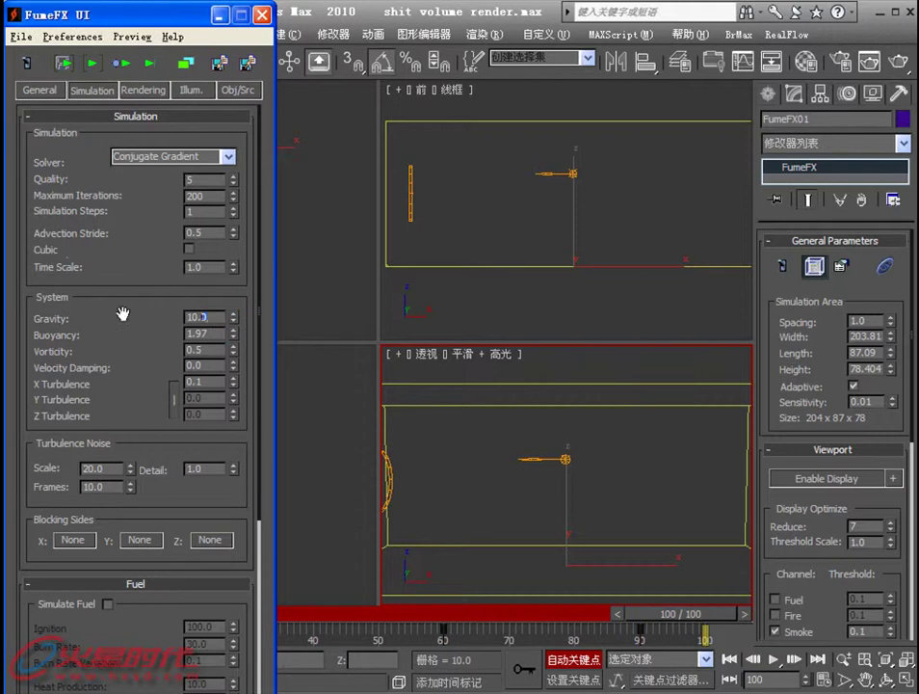
{"action": "double_click", "coordinate": [204, 316]}
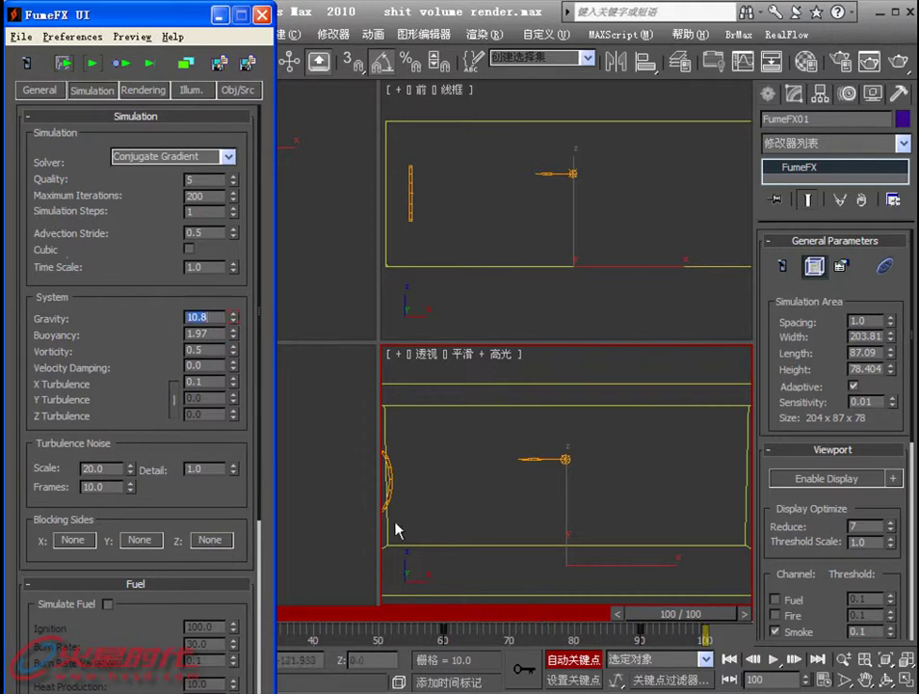
{"action": "type", "text": "8"}
{"action": "left_click", "coordinate": [593, 662]}
{"action": "right_click", "coordinate": [207, 319]}
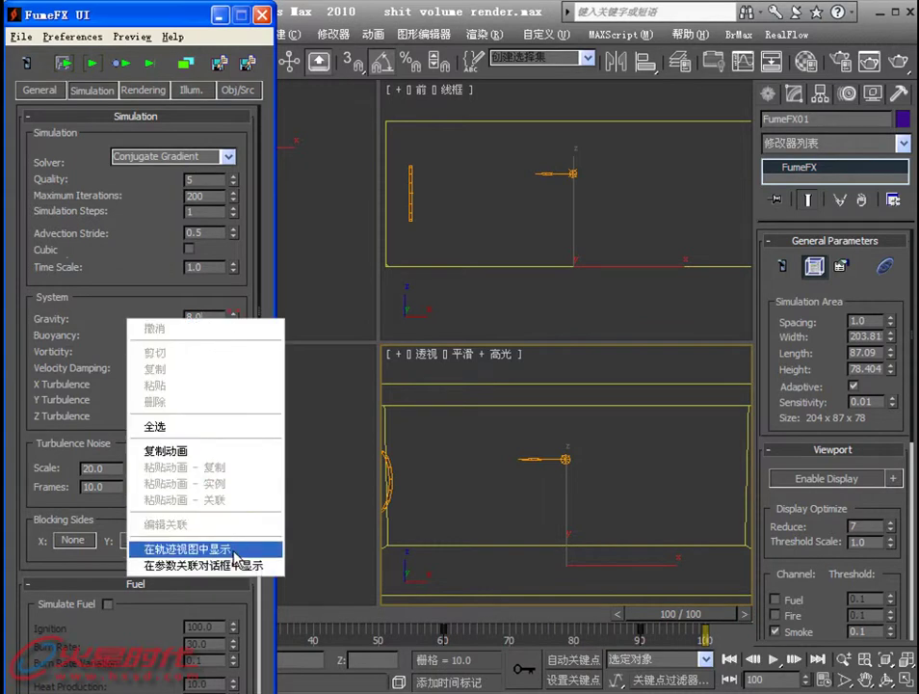
{"action": "left_click", "coordinate": [231, 549]}
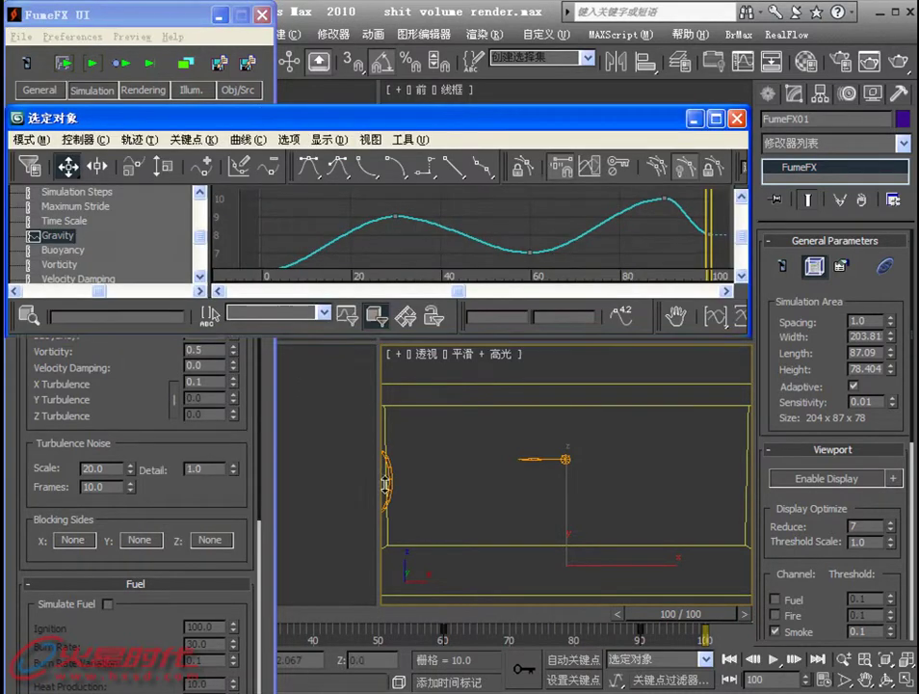
{"action": "left_click_drag", "start_coordinate": [367, 334], "coordinate": [367, 505]}
{"action": "left_click", "coordinate": [736, 120]}
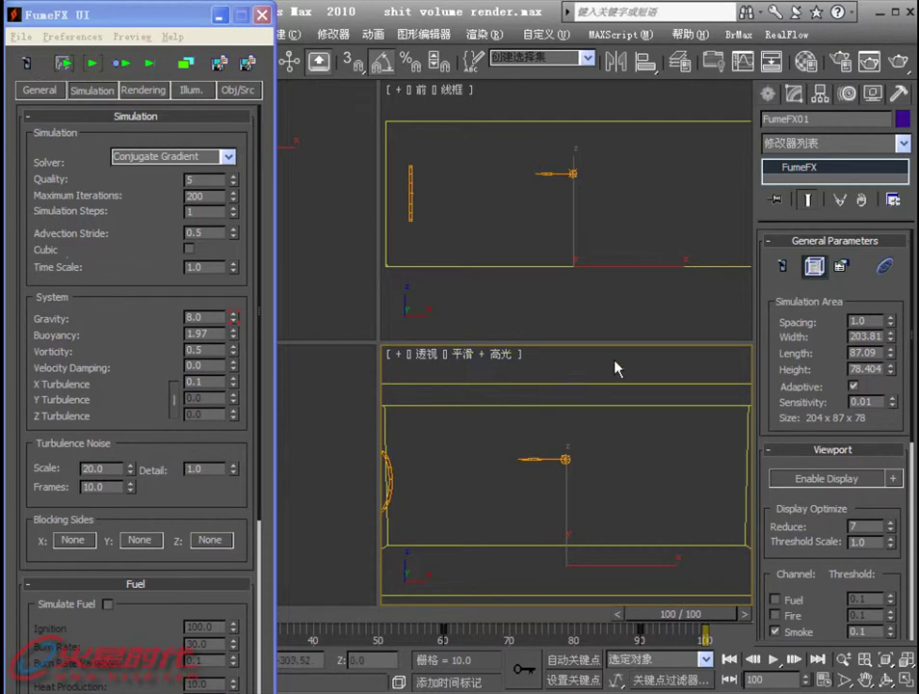
- Open and enlarge the FumeFX Output Preview, then simulate the smoke toward frame 60
{"action": "left_click_drag", "start_coordinate": [551, 366], "coordinate": [465, 420]}
{"action": "left_click", "coordinate": [26, 65]}
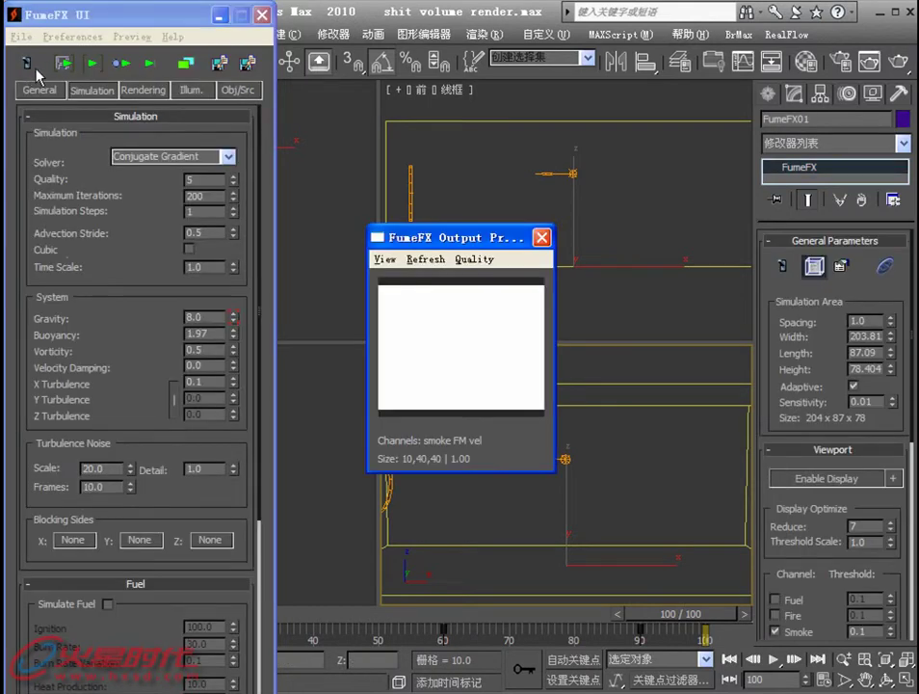
{"action": "left_click_drag", "start_coordinate": [421, 246], "coordinate": [444, 73]}
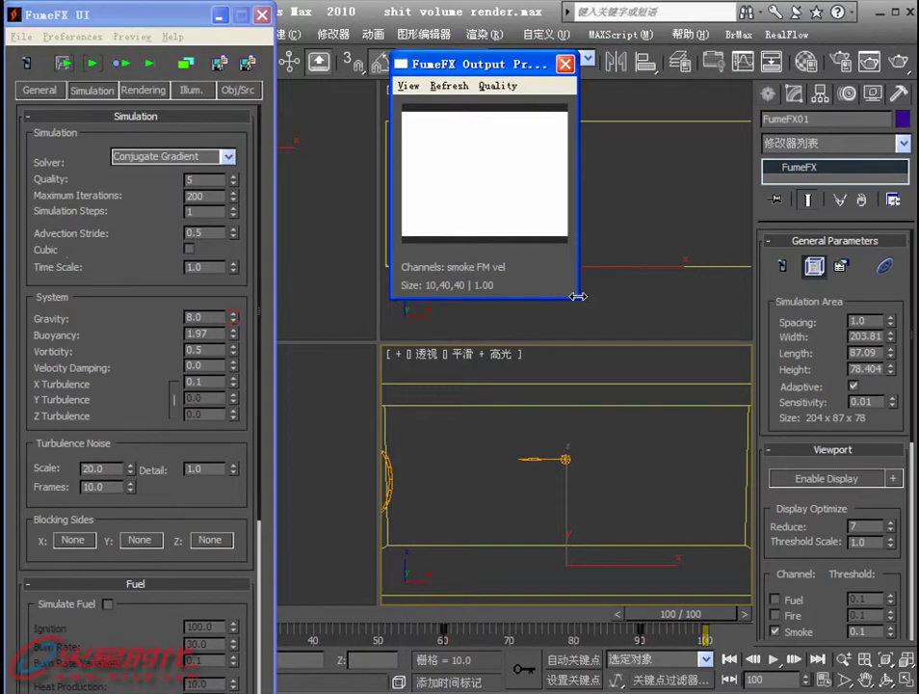
{"action": "left_click_drag", "start_coordinate": [578, 296], "coordinate": [629, 349]}
{"action": "left_click_drag", "start_coordinate": [482, 64], "coordinate": [530, 39]}
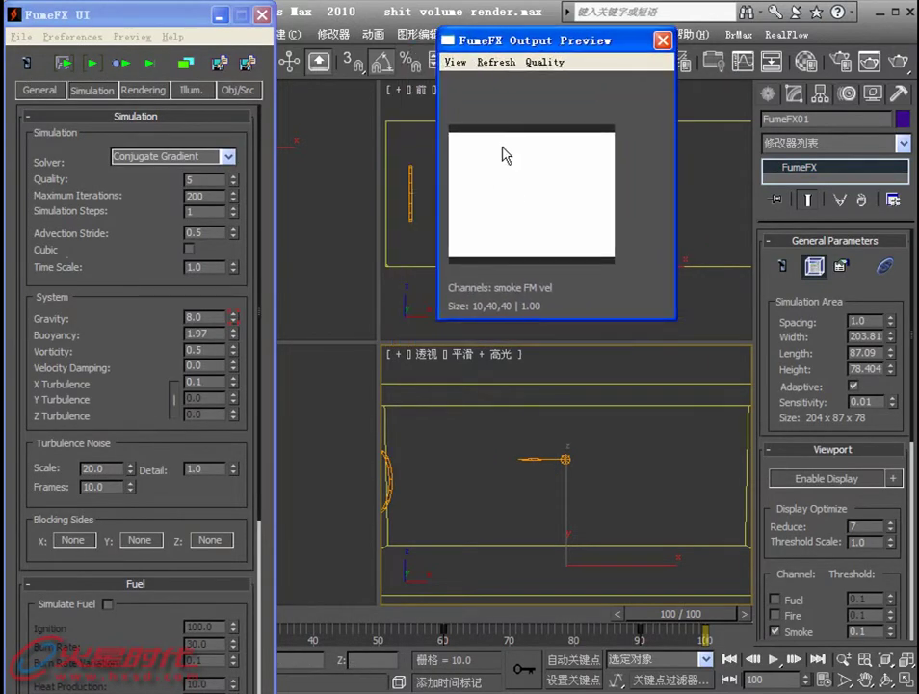
{"action": "left_click", "coordinate": [93, 63]}
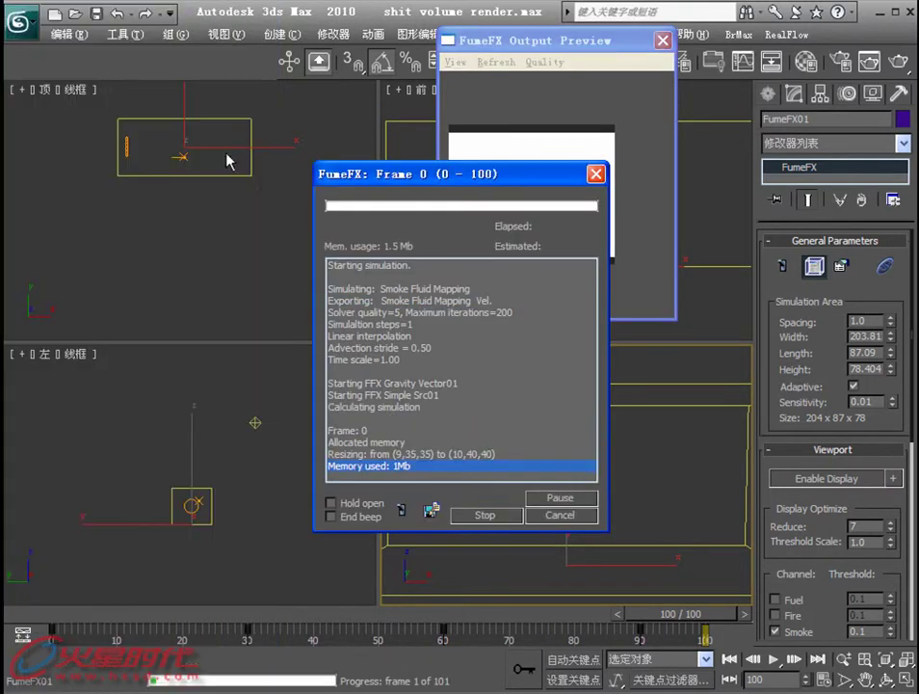
{"action": "left_click_drag", "start_coordinate": [447, 179], "coordinate": [262, 118]}
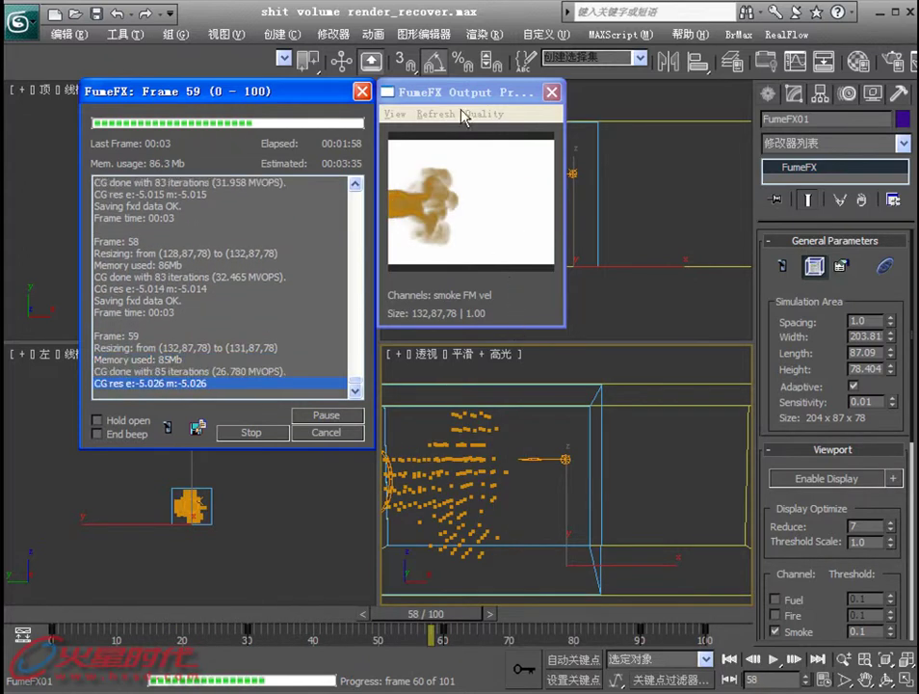
- Stop the simulation and render the Perspective view at 500×375 with image aspect locked
{"action": "left_click", "coordinate": [318, 434]}
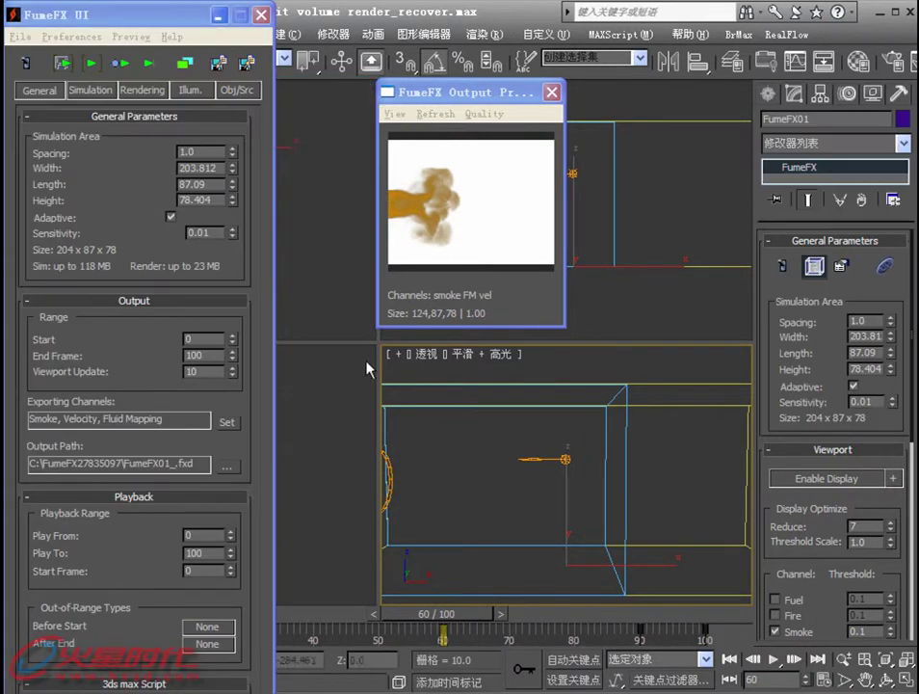
{"action": "left_click_drag", "start_coordinate": [590, 50], "coordinate": [571, 50]}
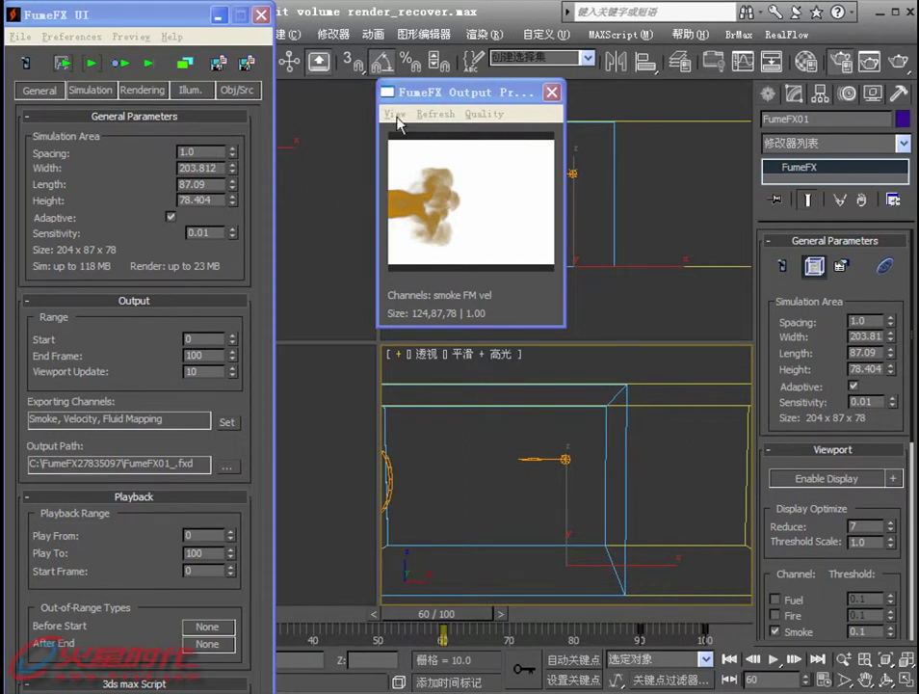
{"action": "key", "text": "F10"}
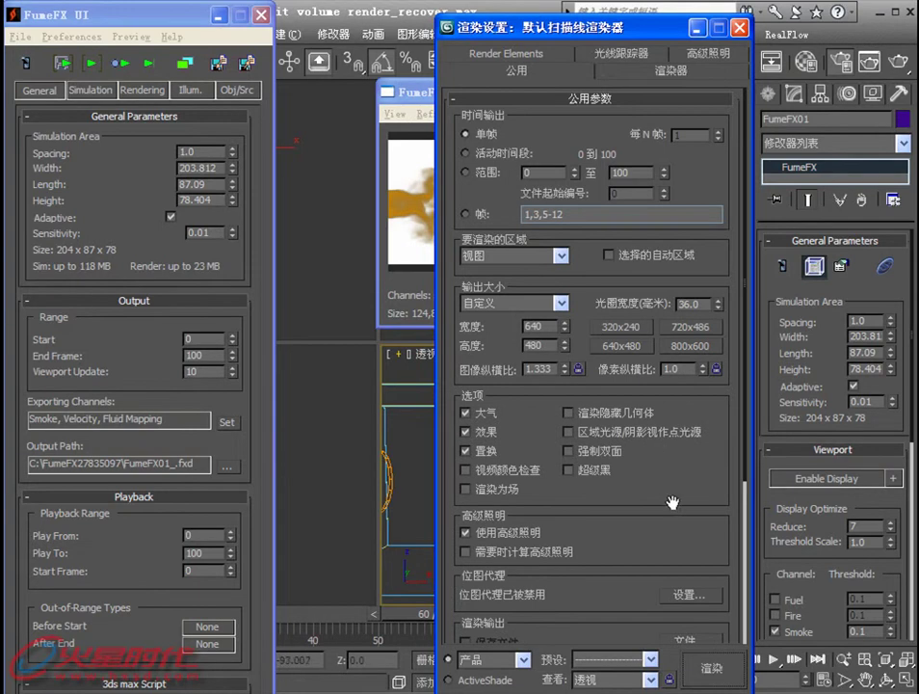
{"action": "left_click_drag", "start_coordinate": [617, 407], "coordinate": [585, 318]}
{"action": "left_click", "coordinate": [579, 281]}
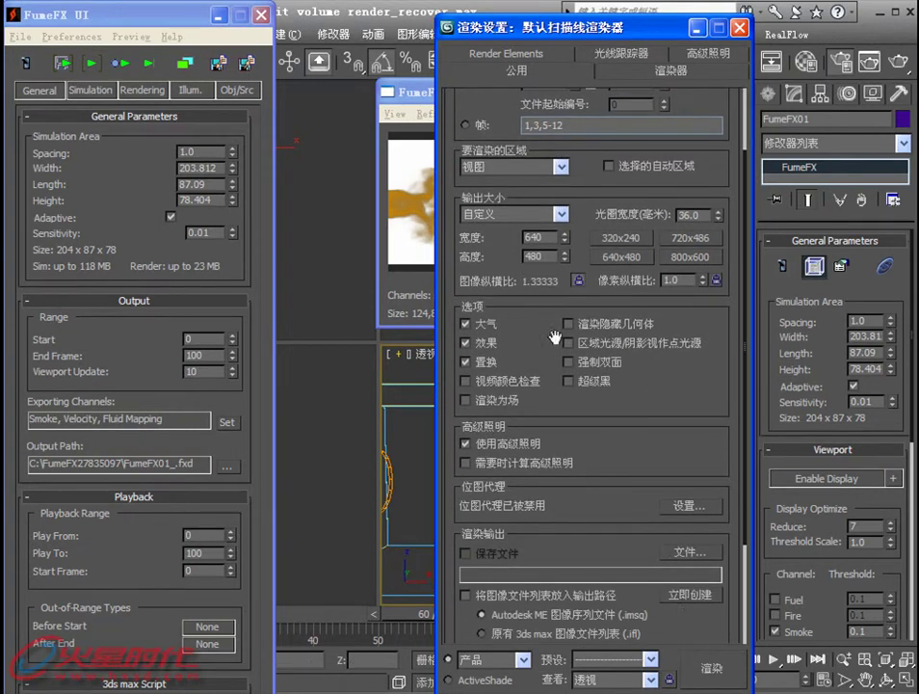
{"action": "double_click", "coordinate": [551, 236]}
{"action": "type", "text": "500"}
{"action": "left_click", "coordinate": [708, 667]}
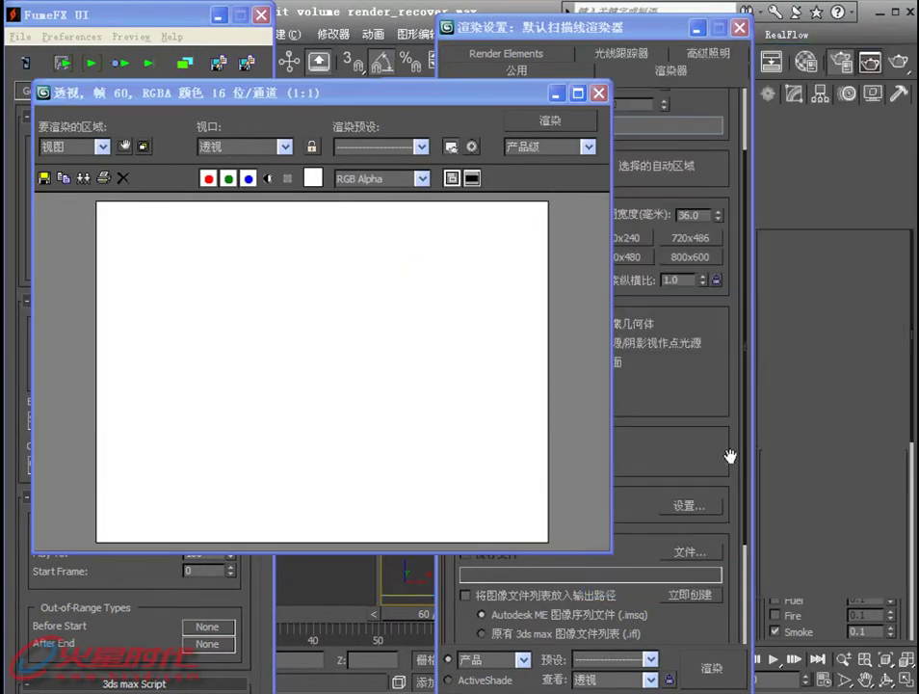
- Render frame 59 to show the orange smoke plume on white
{"action": "key", "text": "F10"}
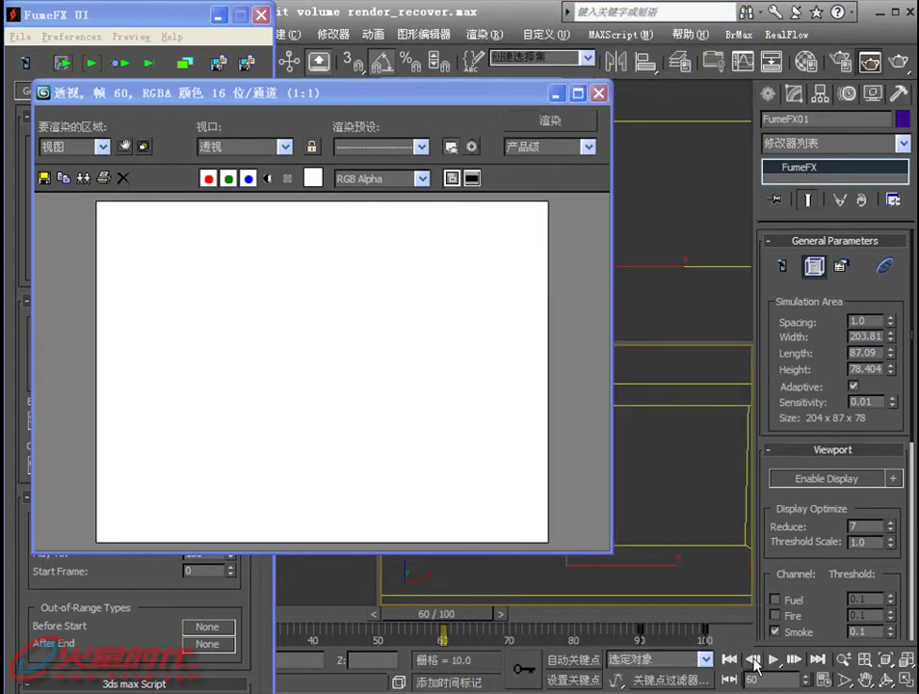
{"action": "left_click", "coordinate": [753, 660]}
{"action": "left_click", "coordinate": [550, 120]}
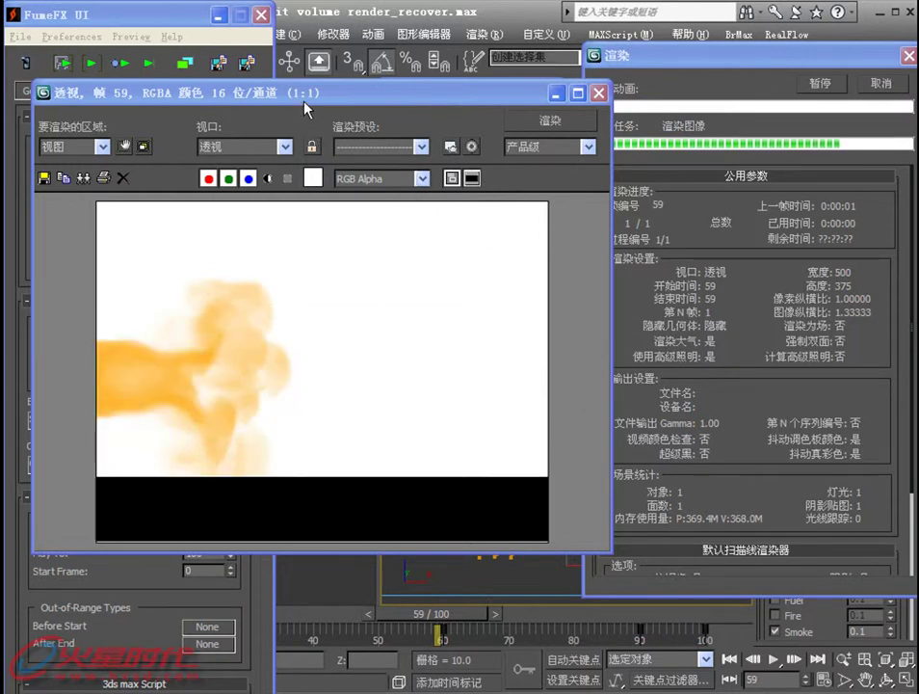
{"action": "left_click_drag", "start_coordinate": [305, 100], "coordinate": [544, 42]}
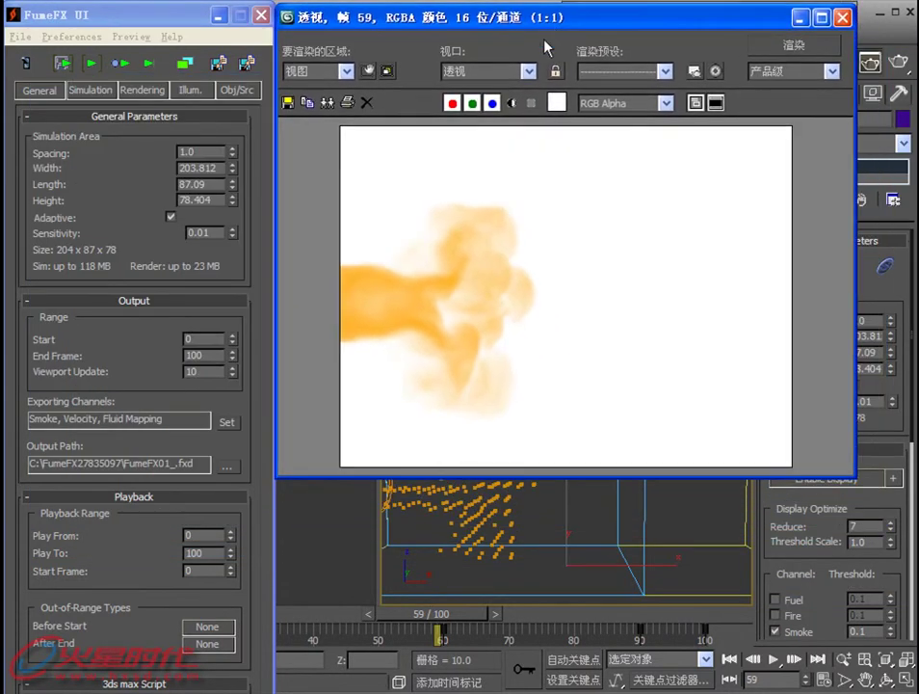
- In the FumeFX Rendering settings, set the smoke opacity to 10.0
{"action": "left_click", "coordinate": [143, 90]}
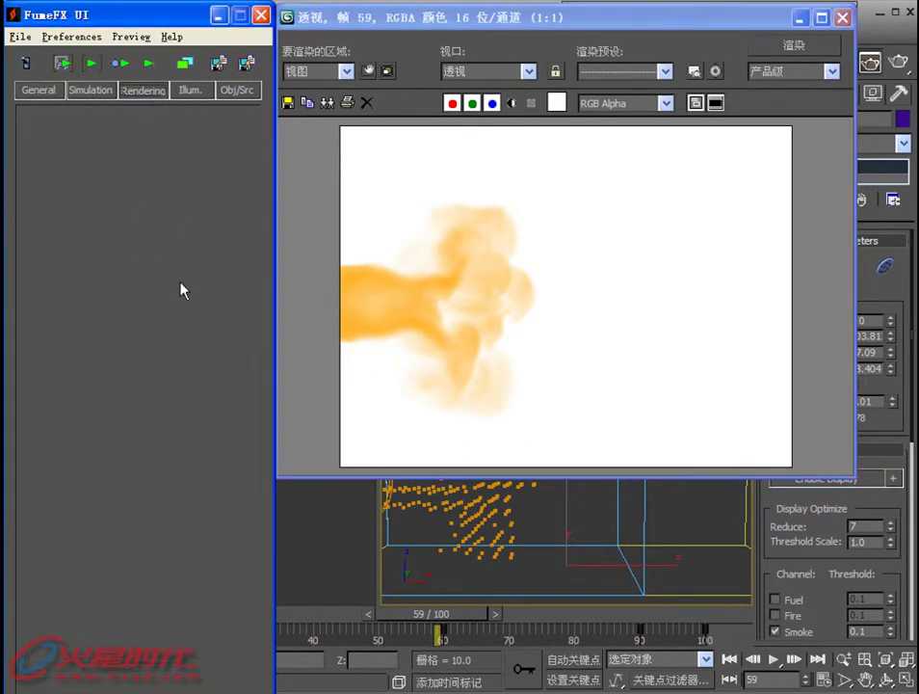
{"action": "left_click_drag", "start_coordinate": [113, 523], "coordinate": [135, 462]}
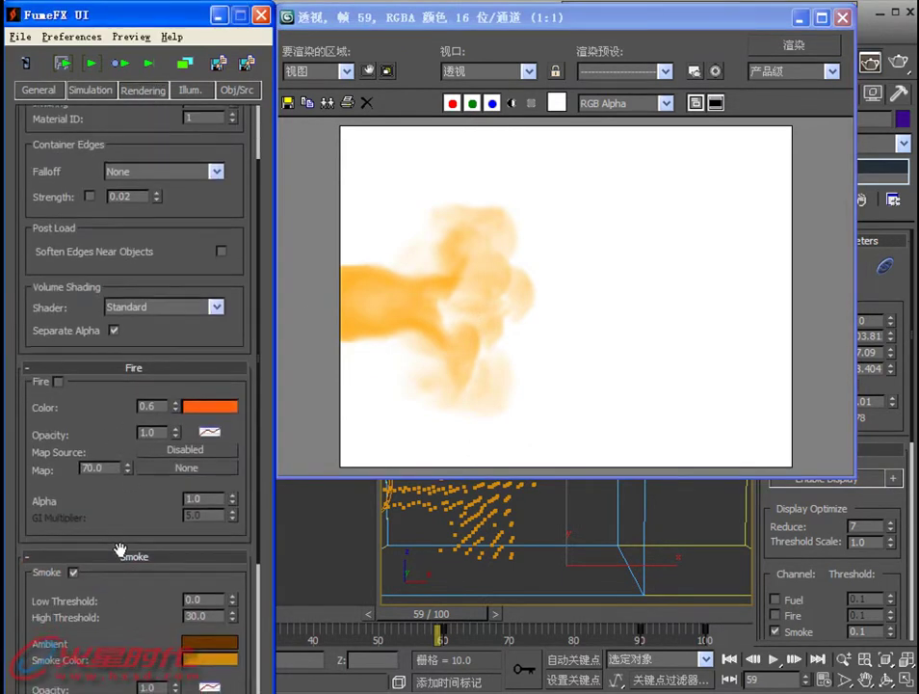
{"action": "scroll", "coordinate": [125, 552], "scroll_direction": "down", "scroll_amount": 3}
{"action": "type", "text": "10"}
{"action": "key", "text": "Return"}
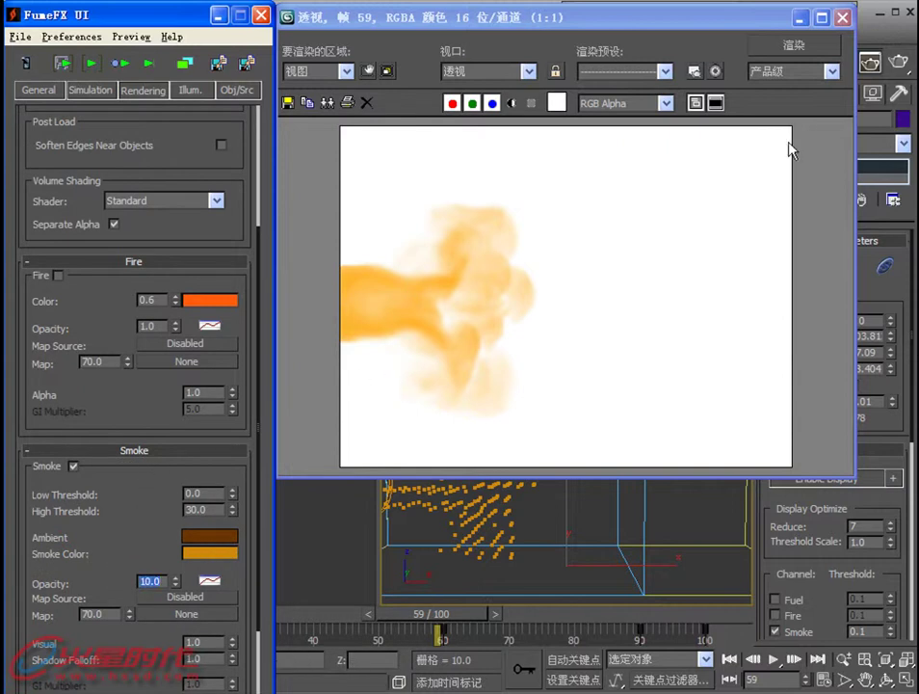
- Re-render frame 59 with shadowed smoke and bring up the smoke map source options
{"action": "scroll", "coordinate": [159, 429], "scroll_direction": "down", "scroll_amount": 2}
{"action": "scroll", "coordinate": [205, 594], "scroll_direction": "down", "scroll_amount": 3}
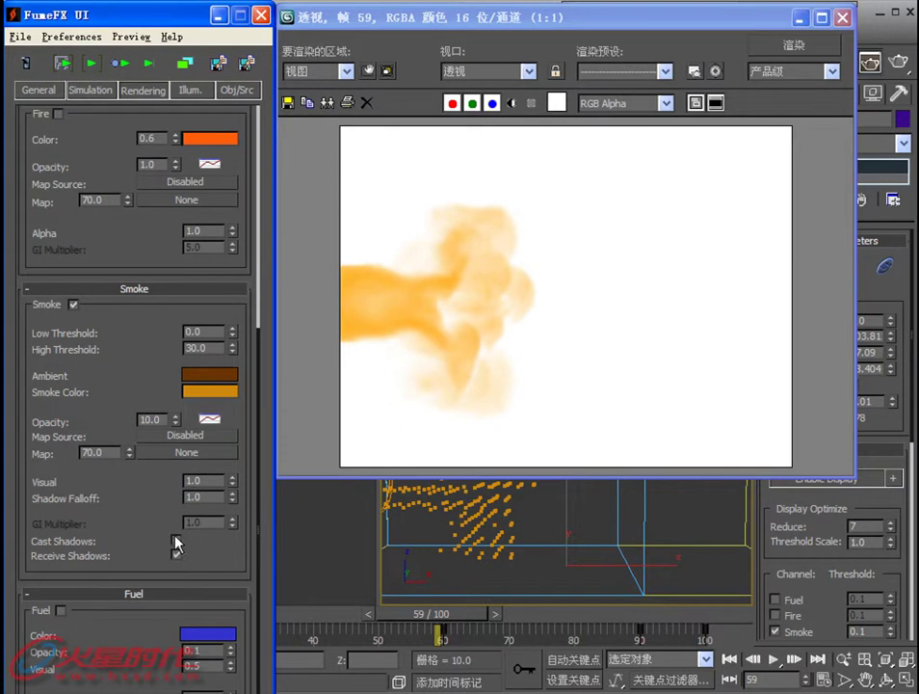
{"action": "key", "text": "shift+q"}
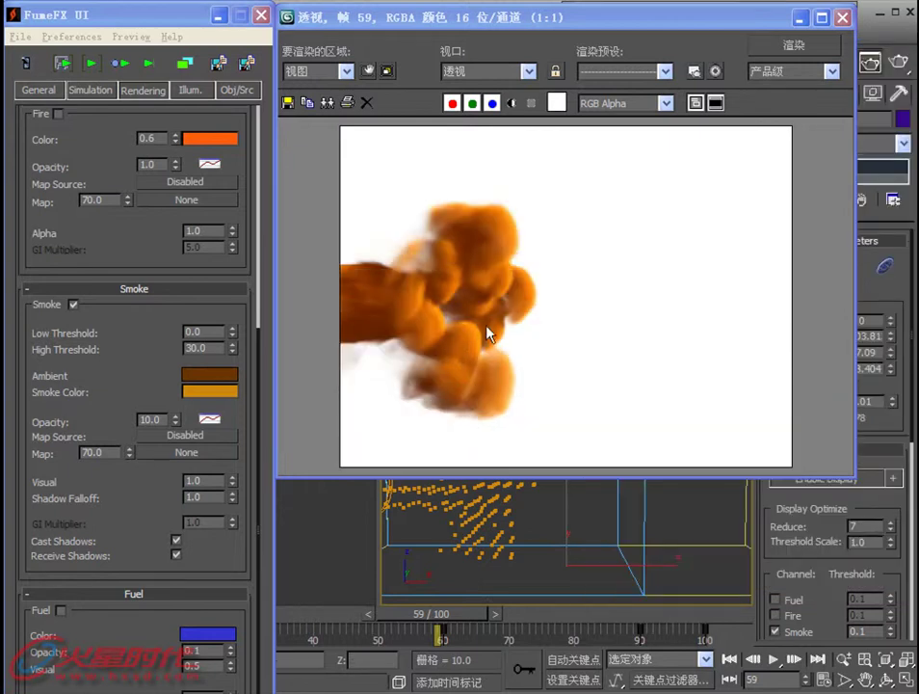
{"action": "scroll", "coordinate": [156, 289], "scroll_direction": "down", "scroll_amount": 1}
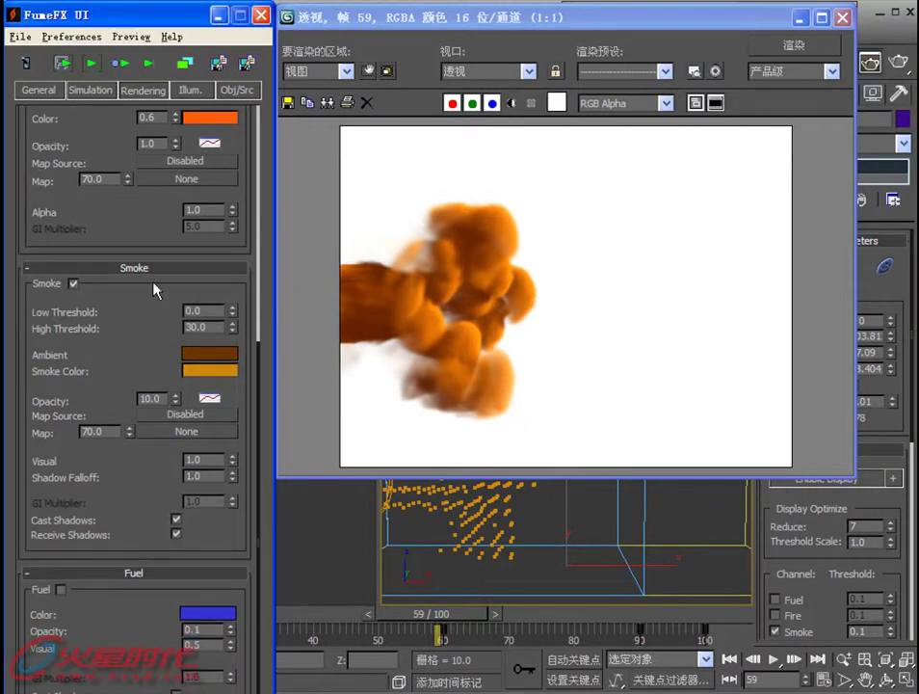
{"action": "left_click", "coordinate": [183, 416]}
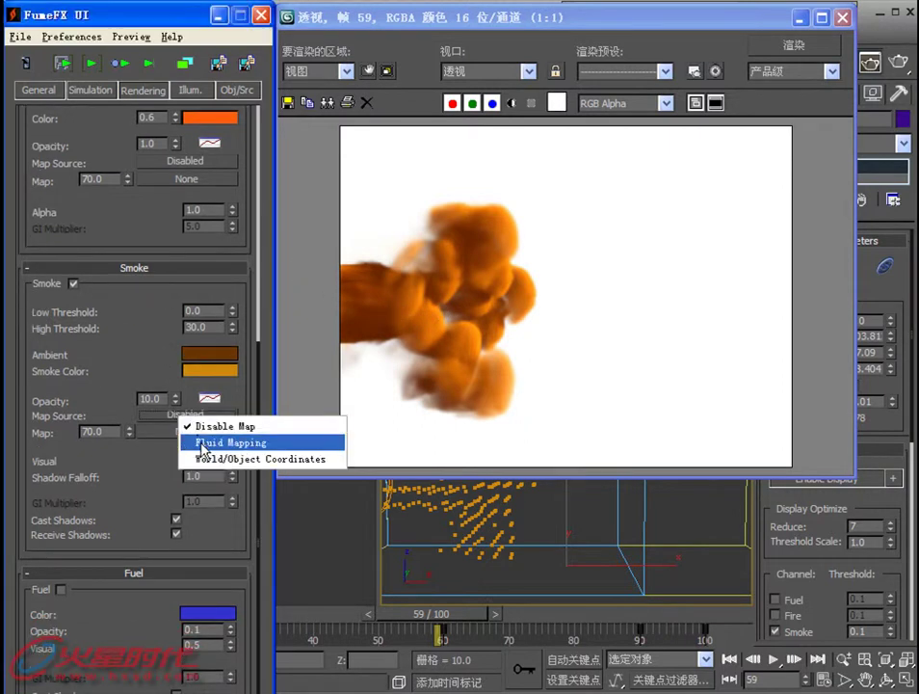
- Set the smoke map source to Fluid Mapping and assign a Noise map as the opacity map
{"action": "left_click", "coordinate": [228, 441]}
{"action": "left_click", "coordinate": [193, 432]}
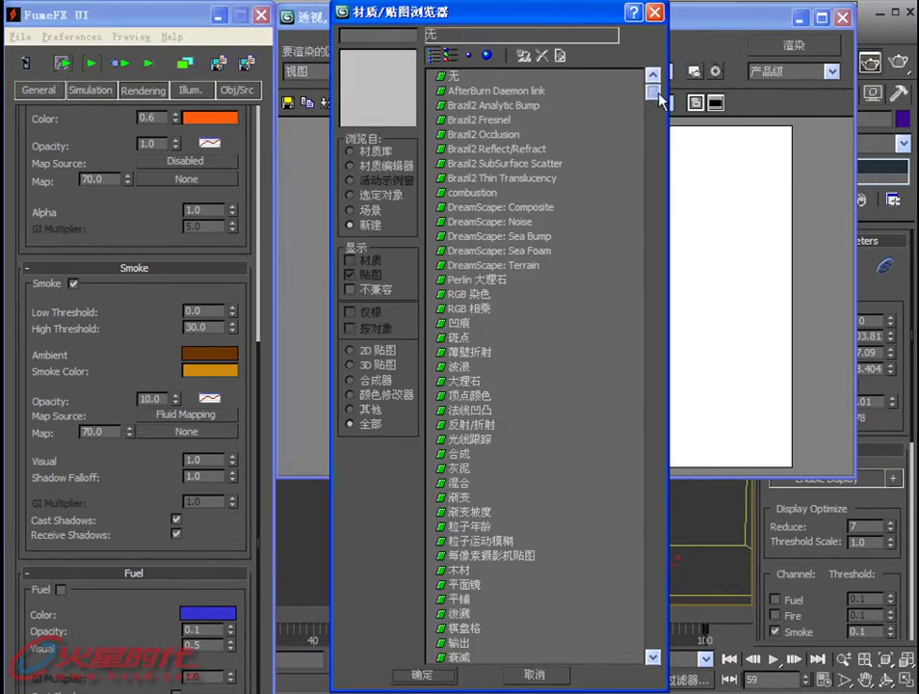
{"action": "left_click_drag", "start_coordinate": [654, 87], "coordinate": [635, 507]}
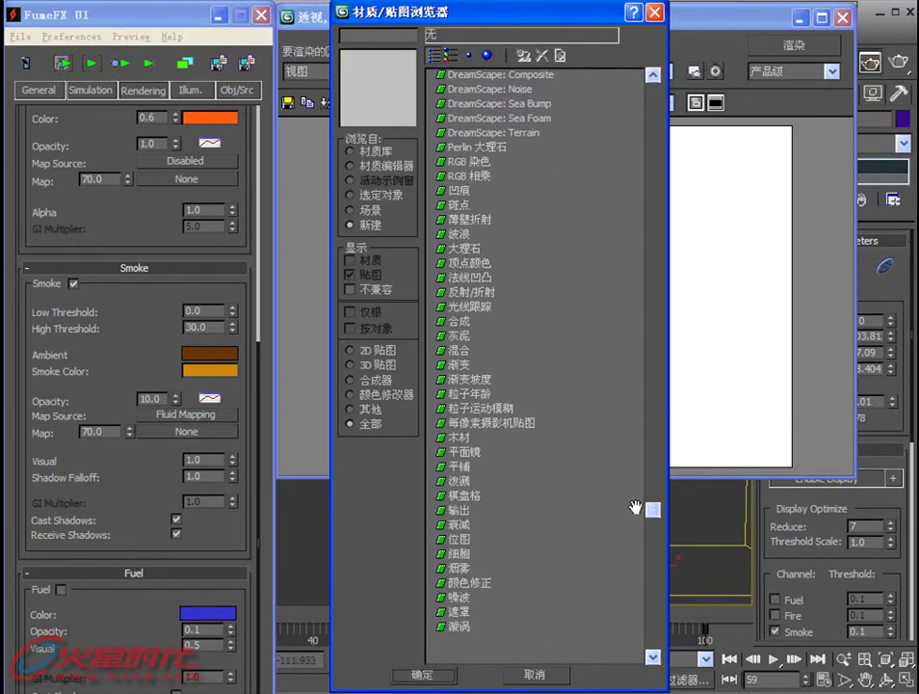
{"action": "double_click", "coordinate": [464, 599]}
{"action": "left_click_drag", "start_coordinate": [764, 29], "coordinate": [790, 173]}
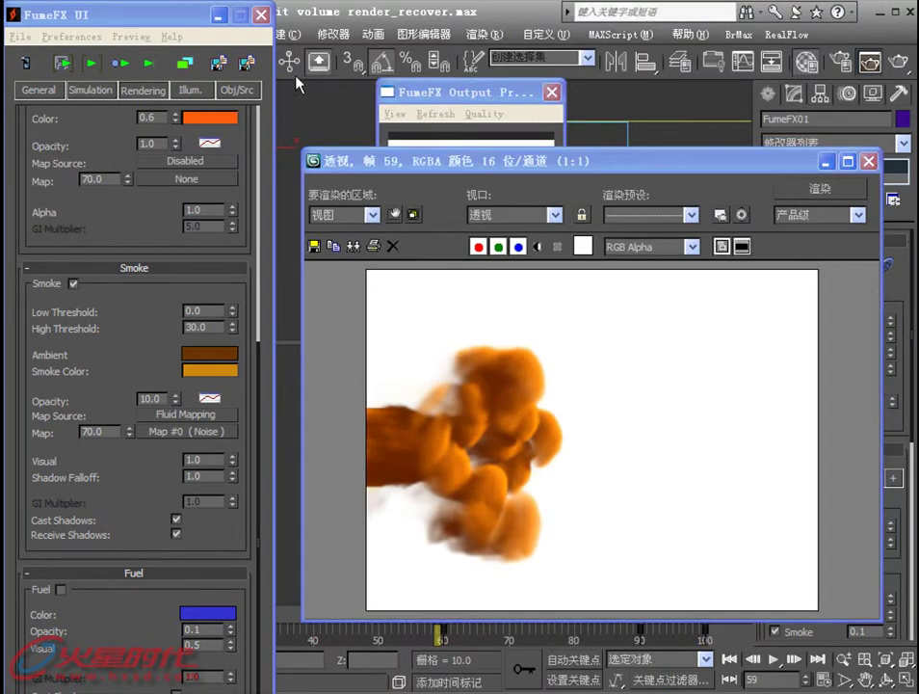
- Load the smoke's Noise map into the first Material Editor sample slot as an instance
{"action": "key", "text": "m"}
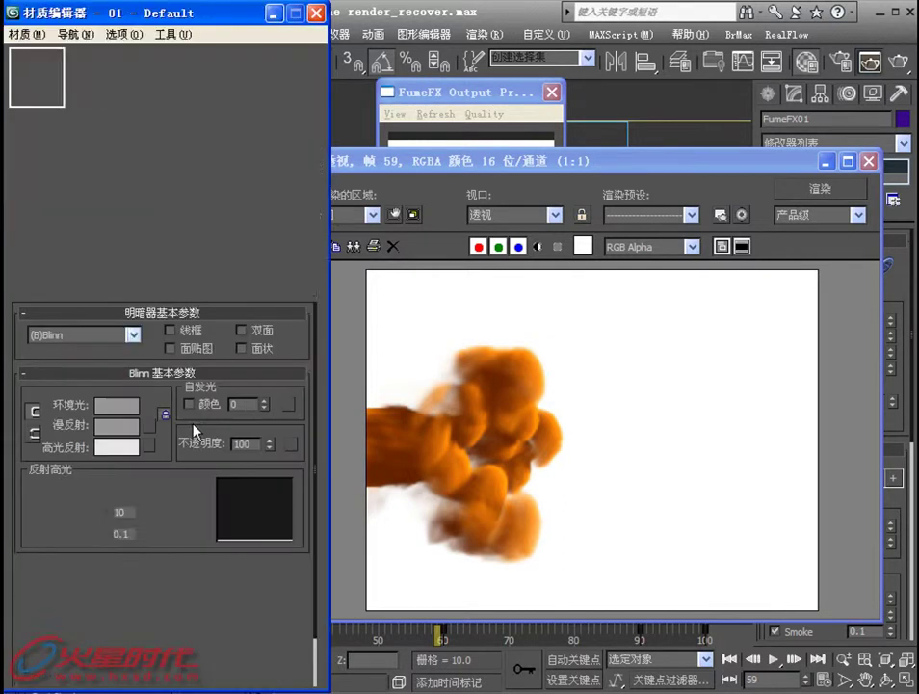
{"action": "mouse_move", "coordinate": [207, 17]}
{"action": "left_mouse_down"}
{"action": "mouse_move", "coordinate": [520, 17]}
{"action": "mouse_move", "coordinate": [479, 17]}
{"action": "left_mouse_up"}
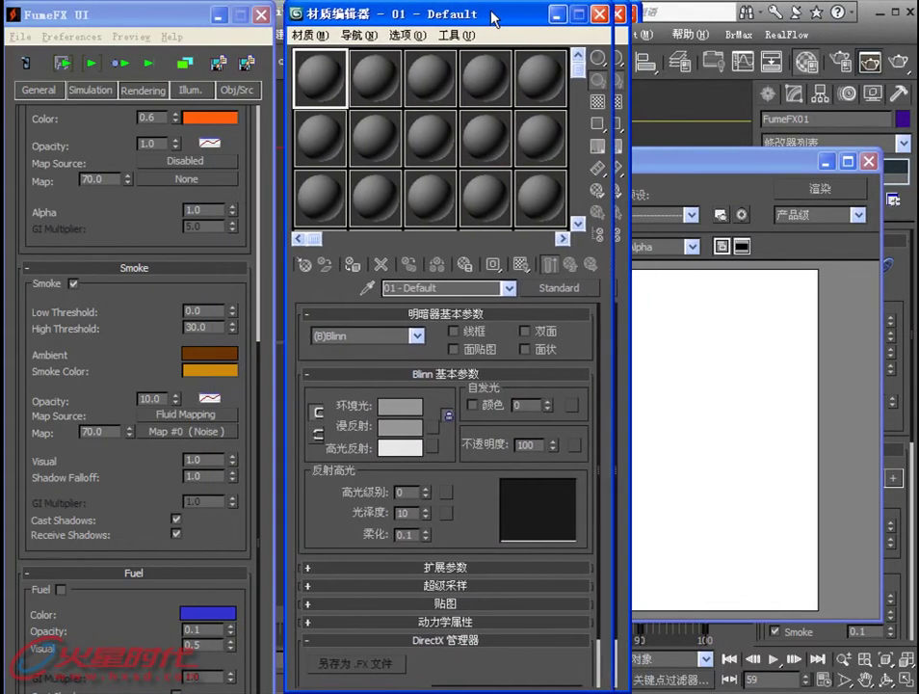
{"action": "right_click", "coordinate": [331, 81]}
{"action": "left_click", "coordinate": [366, 241]}
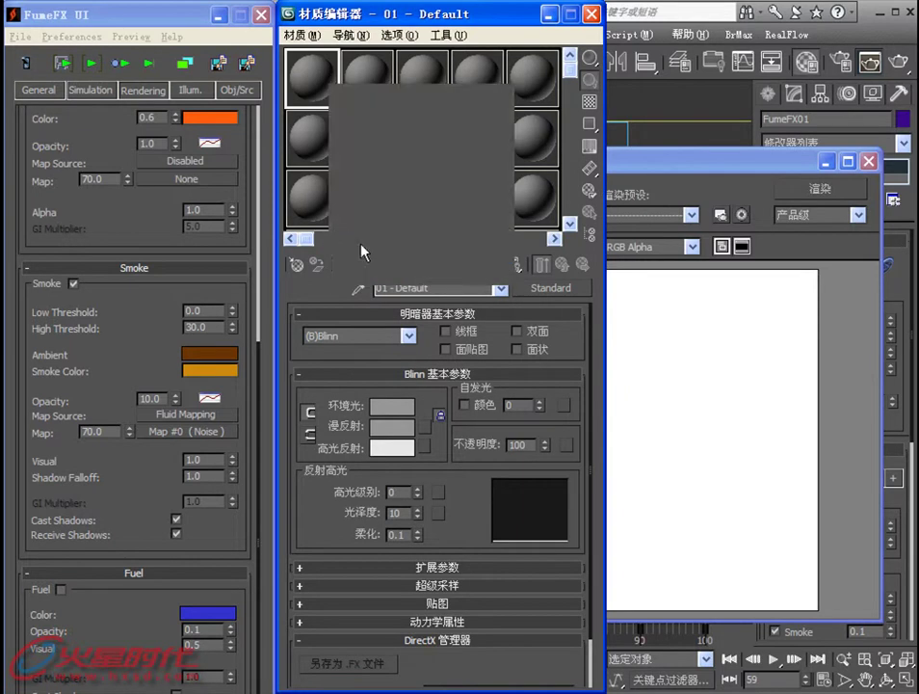
{"action": "left_click_drag", "start_coordinate": [174, 432], "coordinate": [336, 125]}
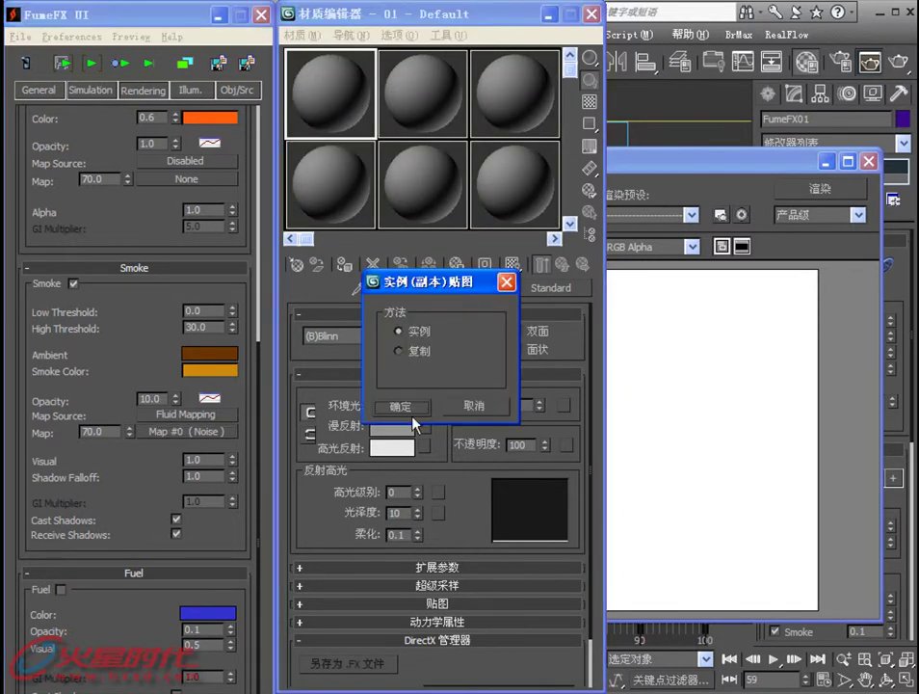
{"action": "left_click", "coordinate": [410, 410]}
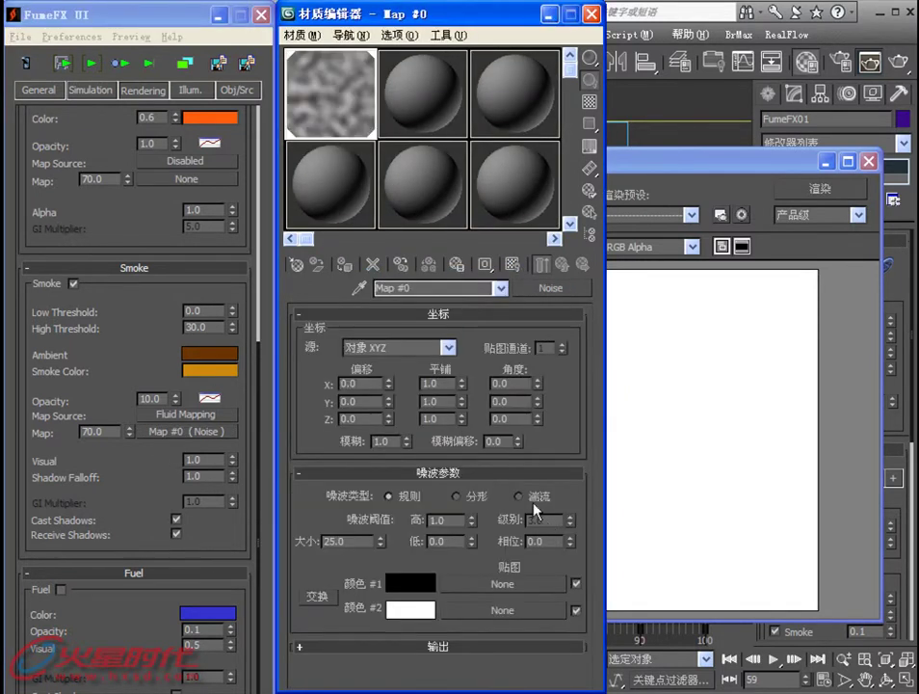
- Make the Noise turbulent with 5.0 levels, high 0.26, low 0.19, and swapped colours
{"action": "double_click", "coordinate": [544, 521]}
{"action": "key", "text": "Return"}
{"action": "key", "text": "shift+Tab"}
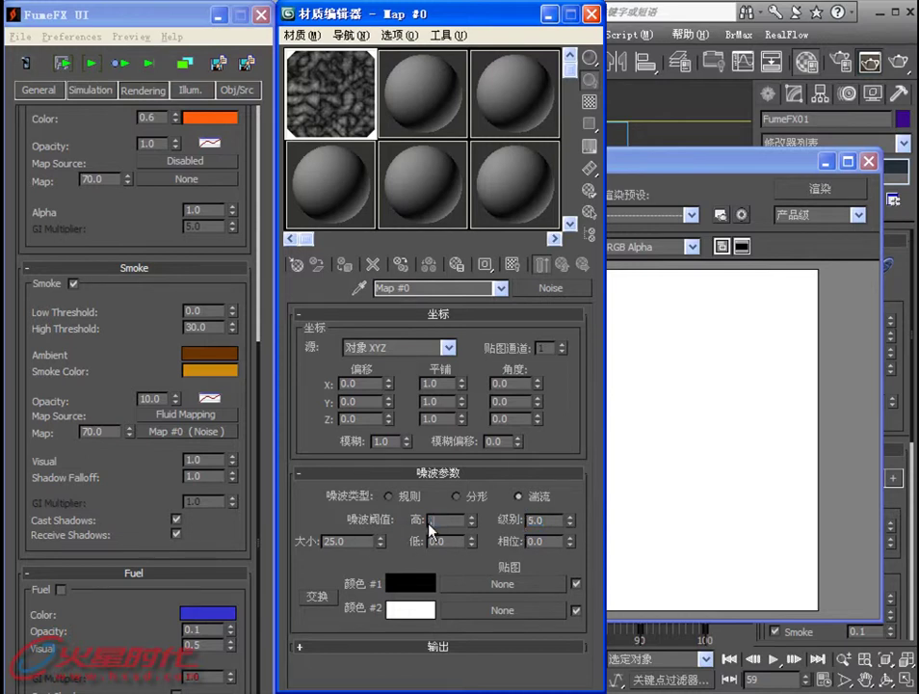
{"action": "key", "text": "Return"}
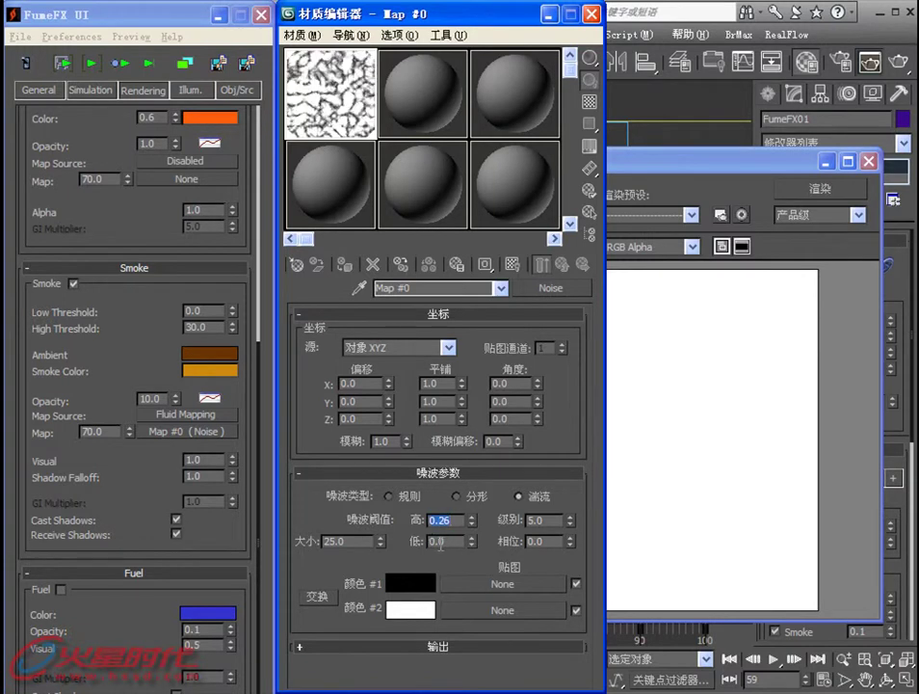
{"action": "type", "text": ".19"}
{"action": "key", "text": "Return"}
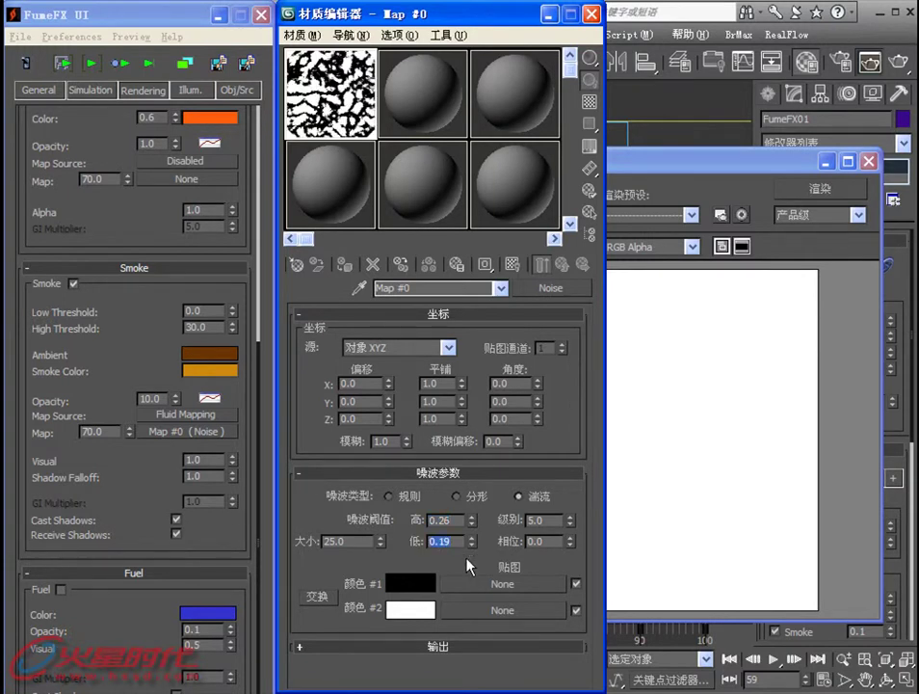
{"action": "left_click", "coordinate": [317, 595]}
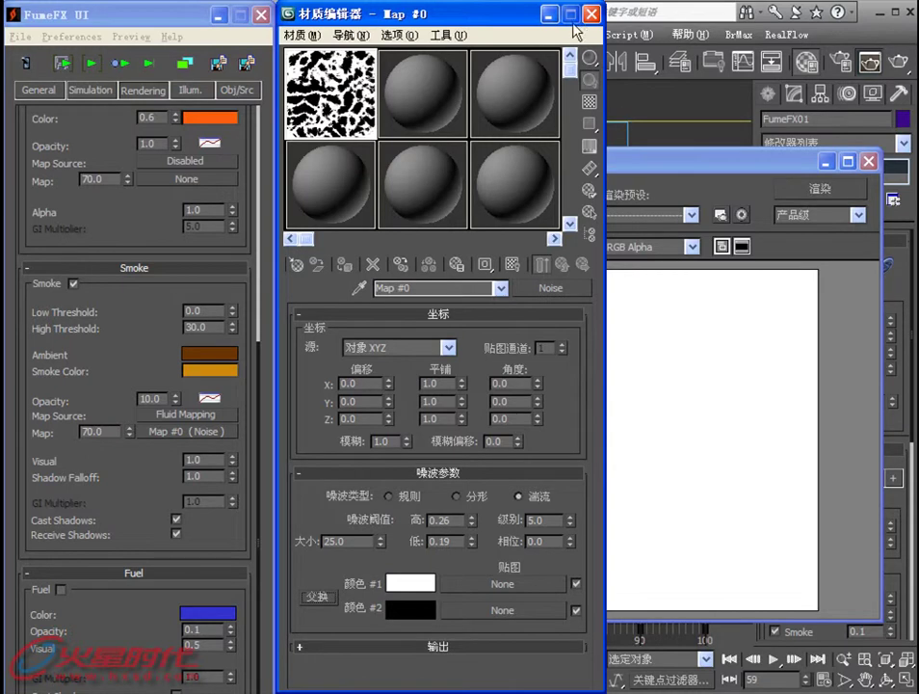
{"action": "key", "text": "shift+q"}
{"action": "left_click", "coordinate": [550, 14]}
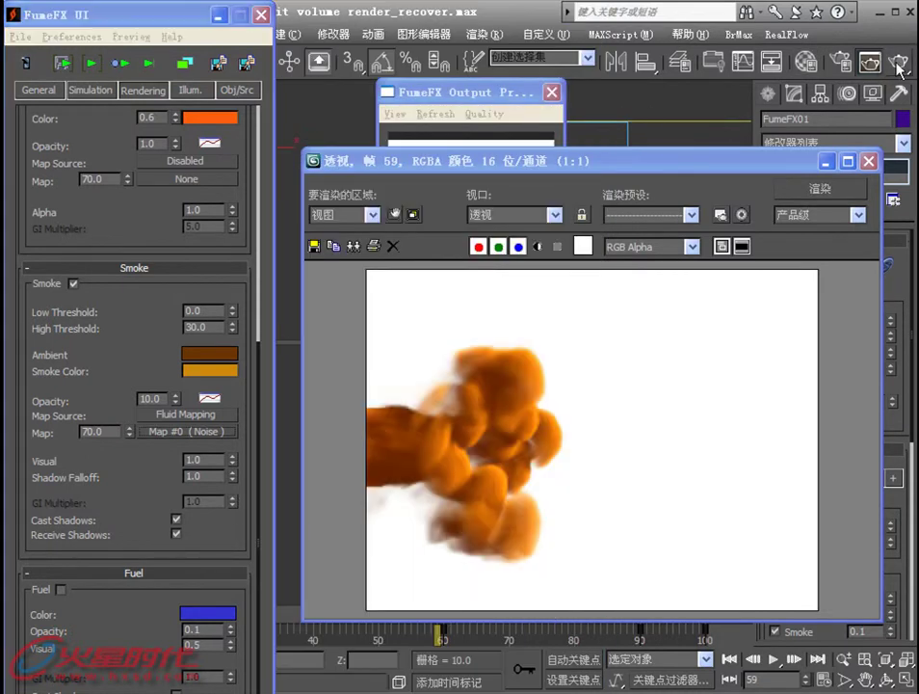
- Render frame 59 again with the new Noise map applied to the smoke
{"action": "left_click", "coordinate": [900, 62]}
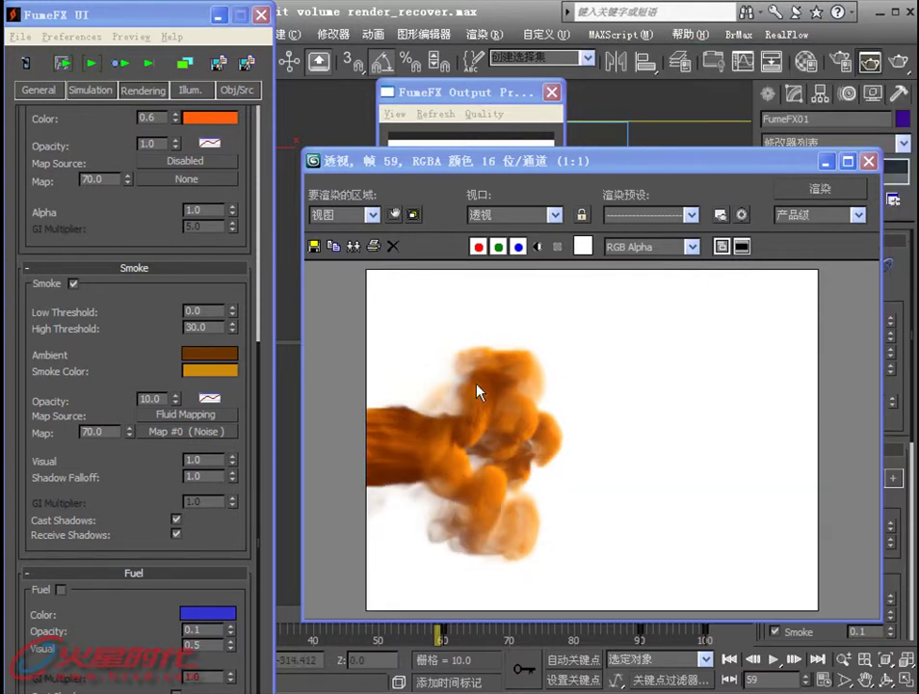
- Set the FumeFX smoke map amount to 100
{"action": "double_click", "coordinate": [114, 433]}
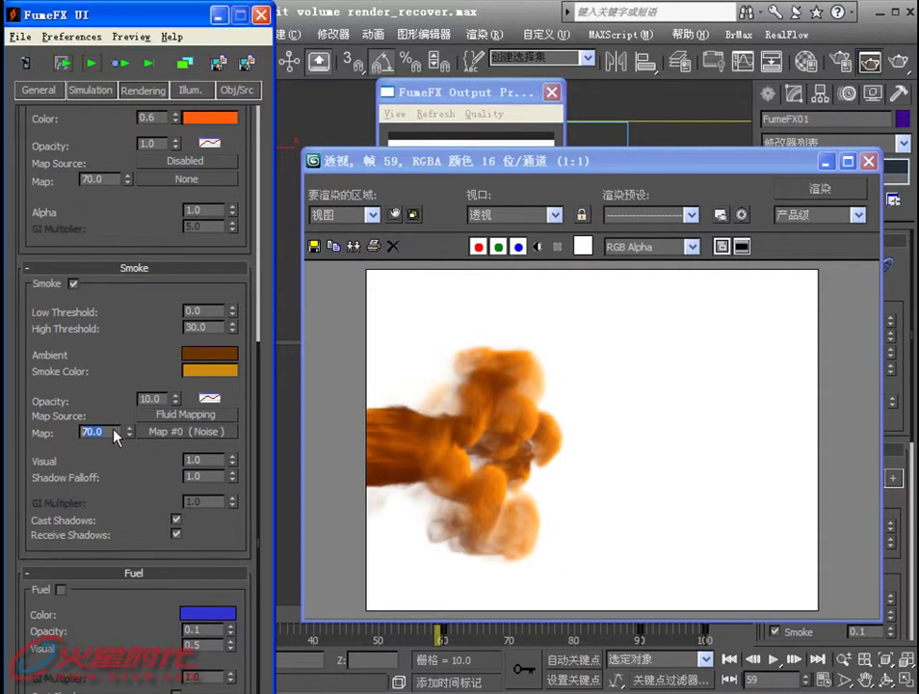
{"action": "type", "text": "100"}
{"action": "key", "text": "Return"}
{"action": "left_click", "coordinate": [868, 160]}
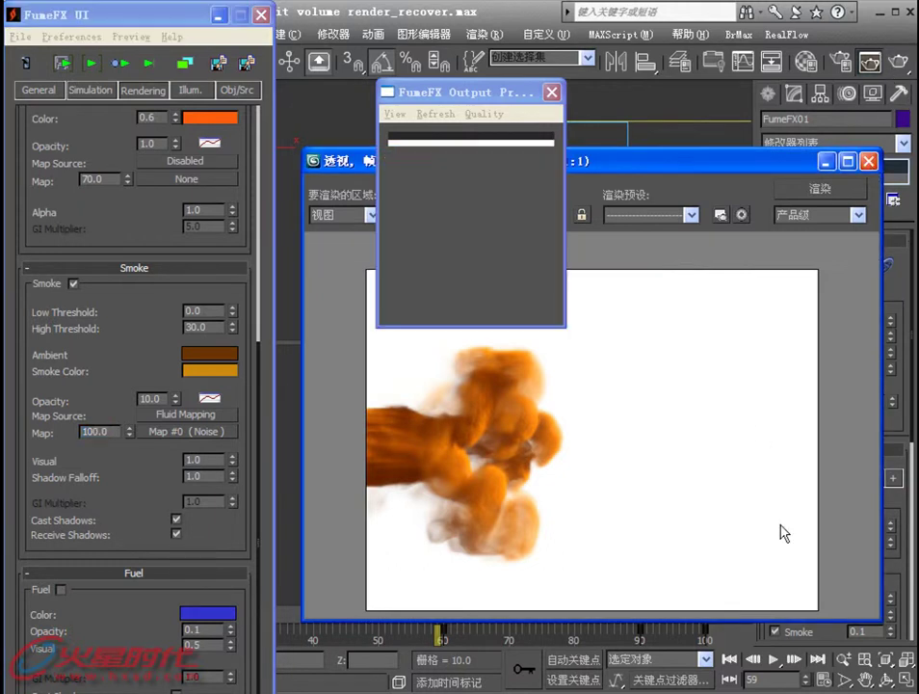
- Frame the smoke box and emitter in the perspective view and re-render frame 59
{"action": "left_click_drag", "start_coordinate": [551, 470], "coordinate": [553, 456]}
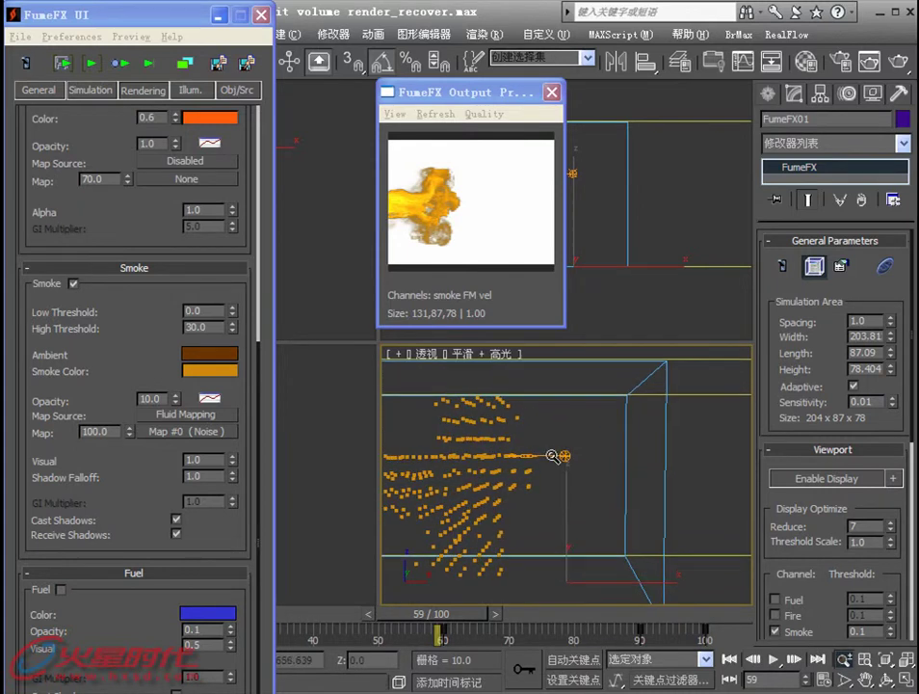
{"action": "left_click", "coordinate": [867, 682]}
{"action": "mouse_move", "coordinate": [593, 487]}
{"action": "left_mouse_down"}
{"action": "mouse_move", "coordinate": [619, 489]}
{"action": "mouse_move", "coordinate": [586, 489]}
{"action": "left_mouse_up"}
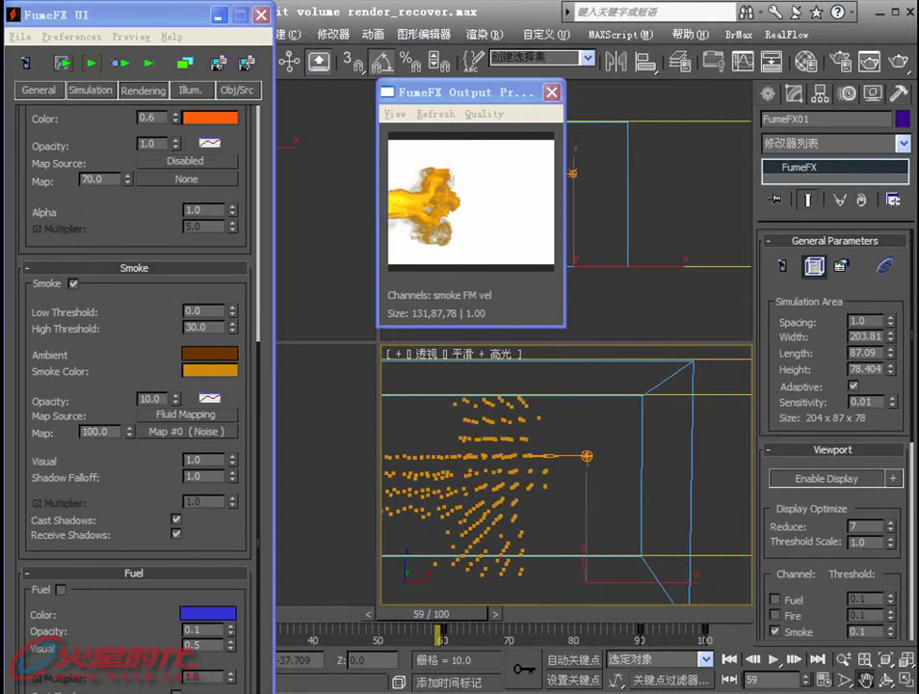
{"action": "key", "text": "shift+q"}
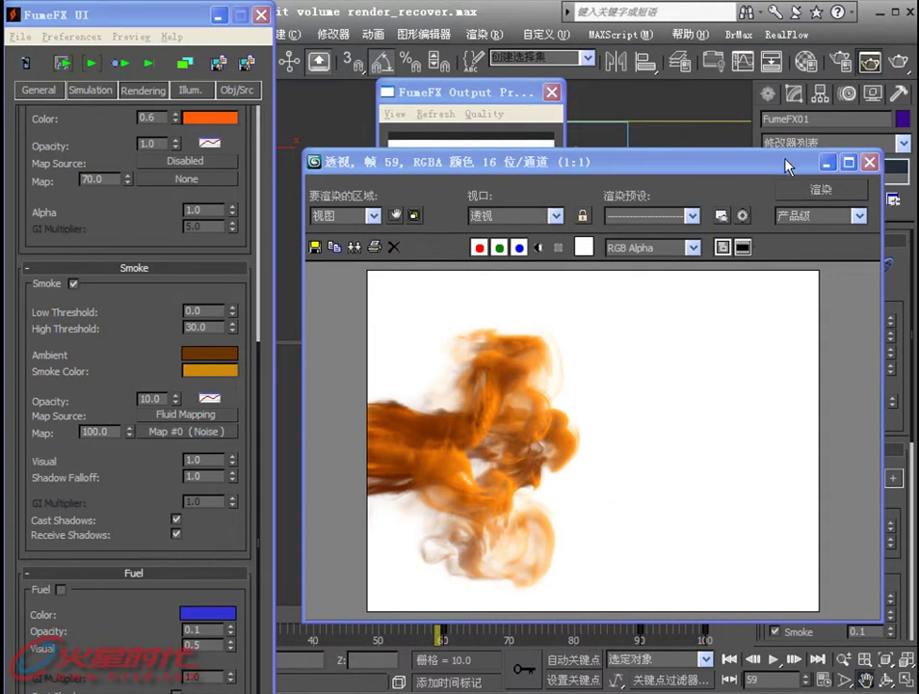
{"action": "left_click_drag", "start_coordinate": [785, 162], "coordinate": [764, 21]}
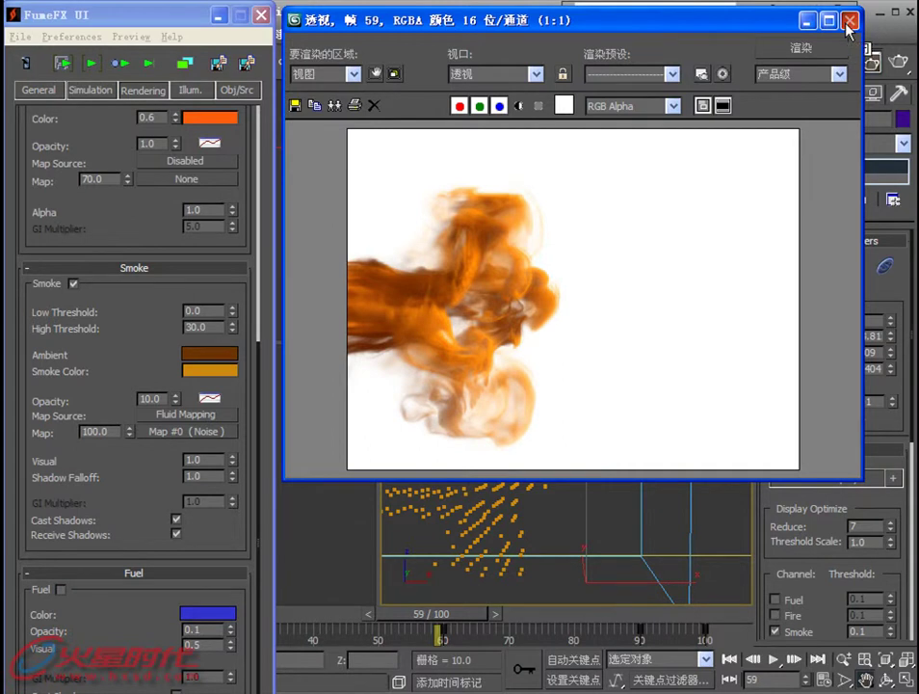
{"action": "left_click", "coordinate": [849, 19]}
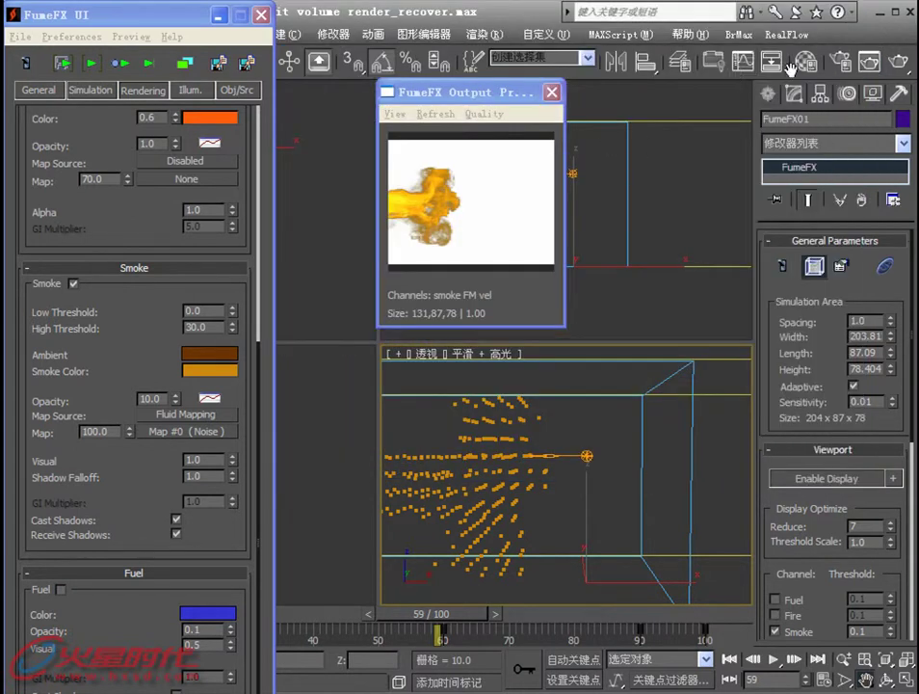
- Keep Fluid Mapping as the smoke map source and set the noise size to 50
{"action": "left_click", "coordinate": [803, 68]}
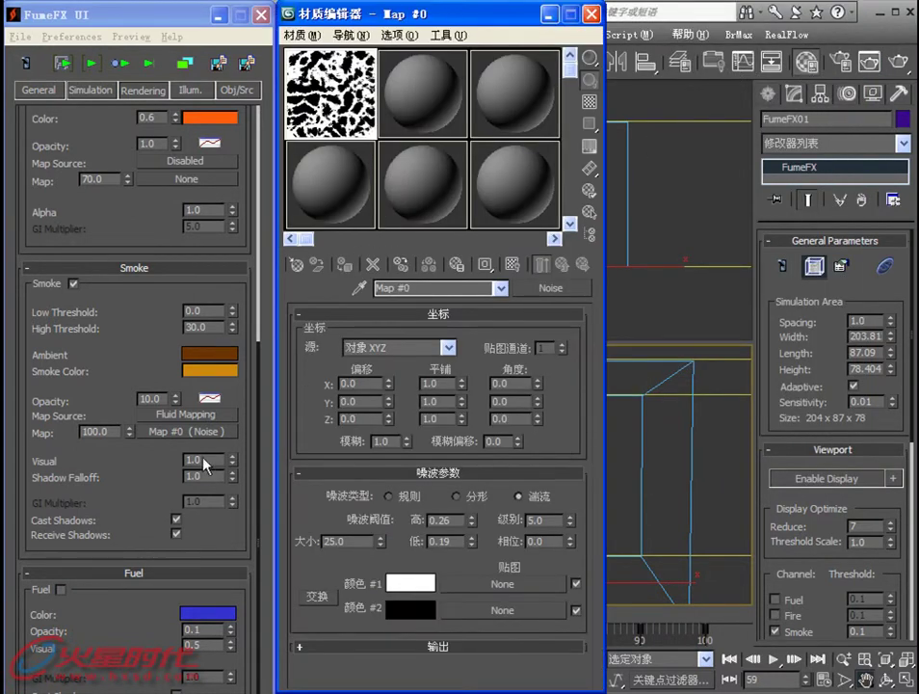
{"action": "left_click", "coordinate": [208, 421]}
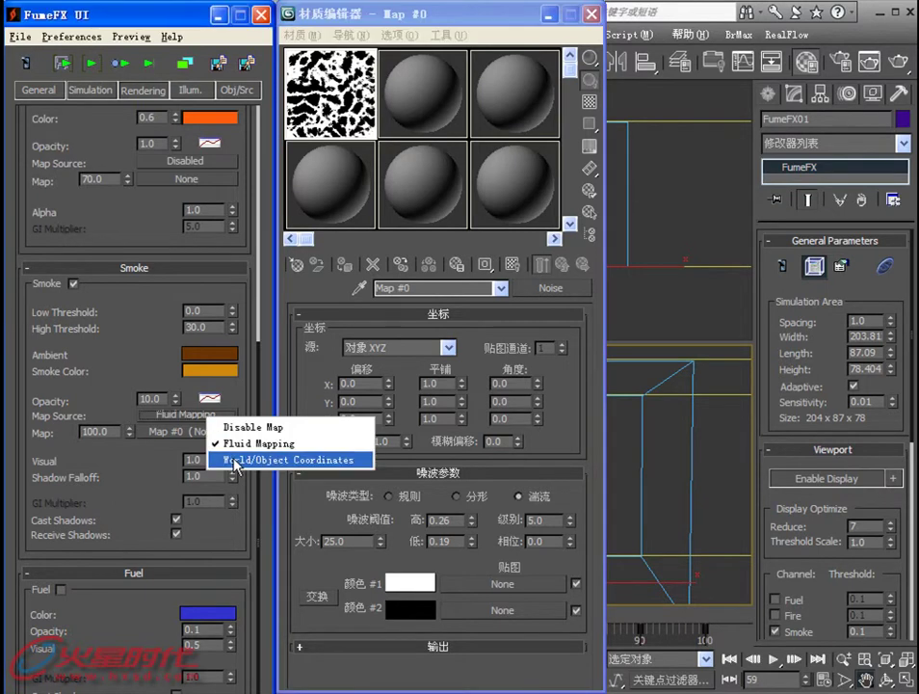
{"action": "left_click", "coordinate": [270, 385]}
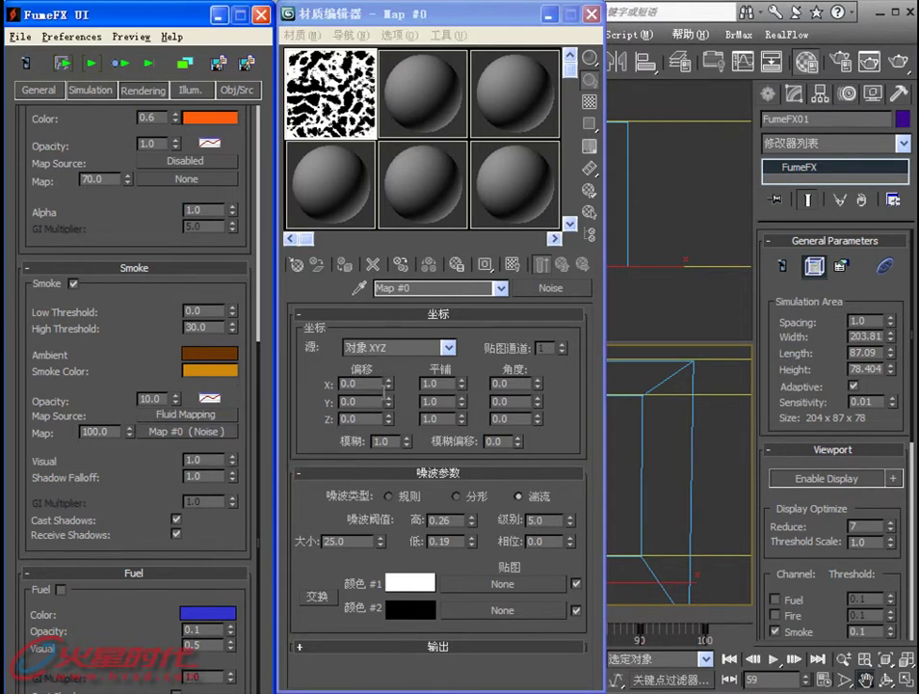
{"action": "type", "text": "50"}
{"action": "key", "text": "Return"}
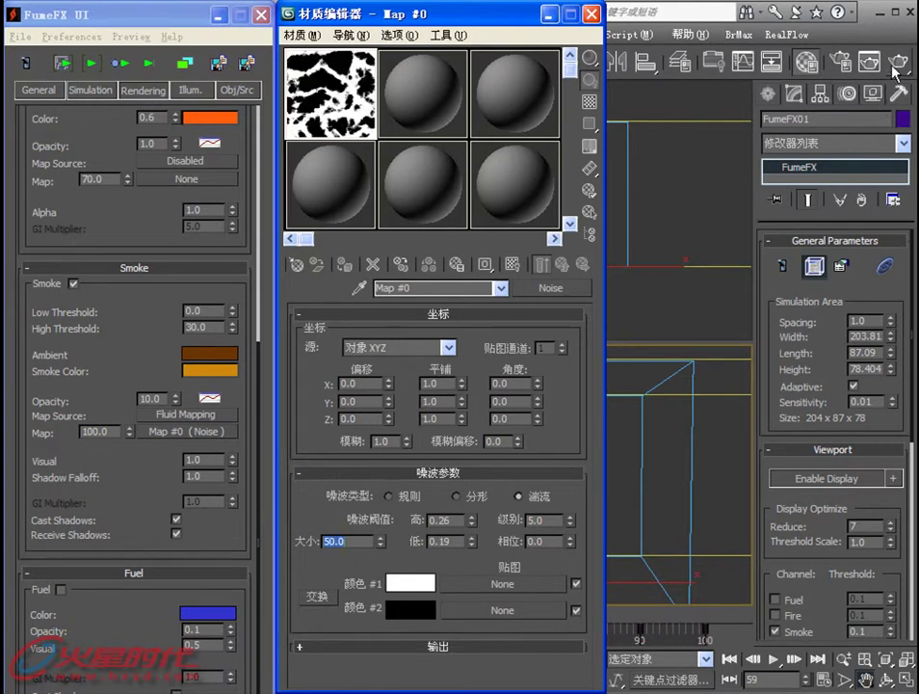
- Clone the frame 59 render and place the copy beside the original for comparison
{"action": "left_click", "coordinate": [868, 63]}
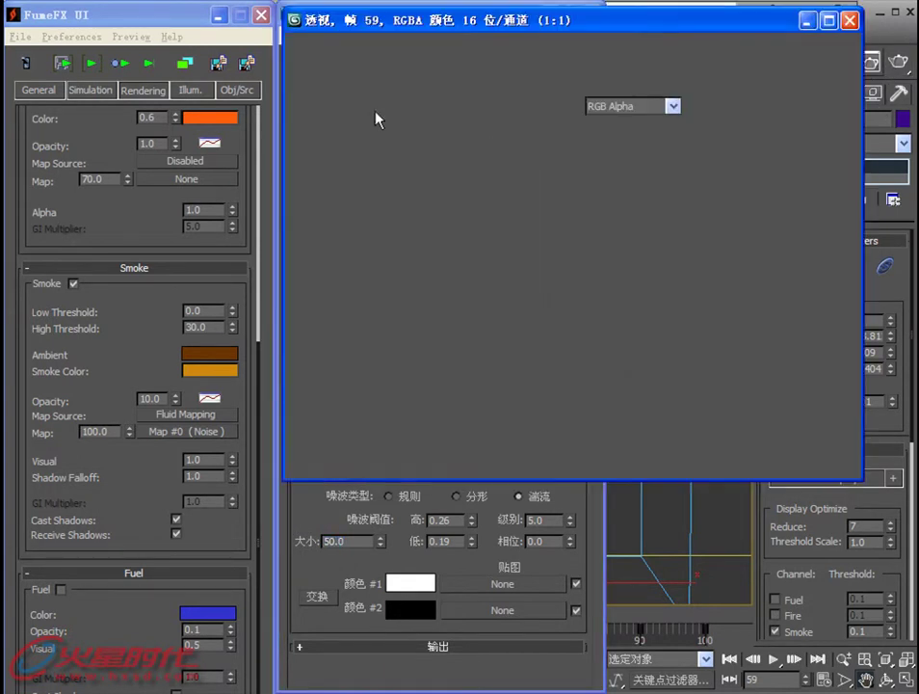
{"action": "left_click", "coordinate": [335, 105]}
{"action": "mouse_move", "coordinate": [453, 171]}
{"action": "left_mouse_down"}
{"action": "mouse_move", "coordinate": [379, 247]}
{"action": "mouse_move", "coordinate": [313, 349]}
{"action": "mouse_move", "coordinate": [294, 344]}
{"action": "left_mouse_up"}
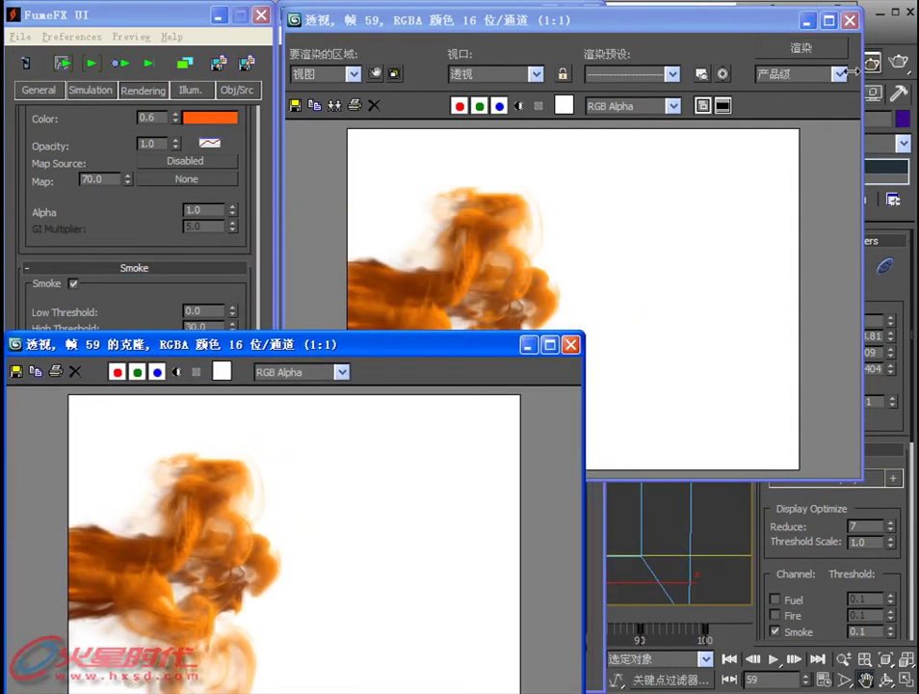
{"action": "left_click", "coordinate": [899, 62]}
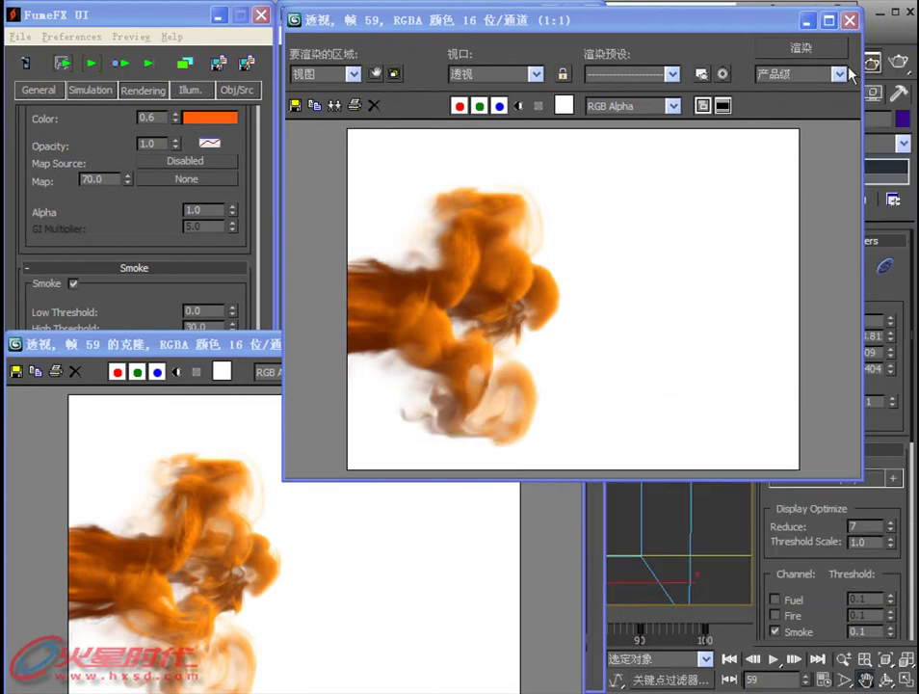
{"action": "left_click", "coordinate": [849, 20]}
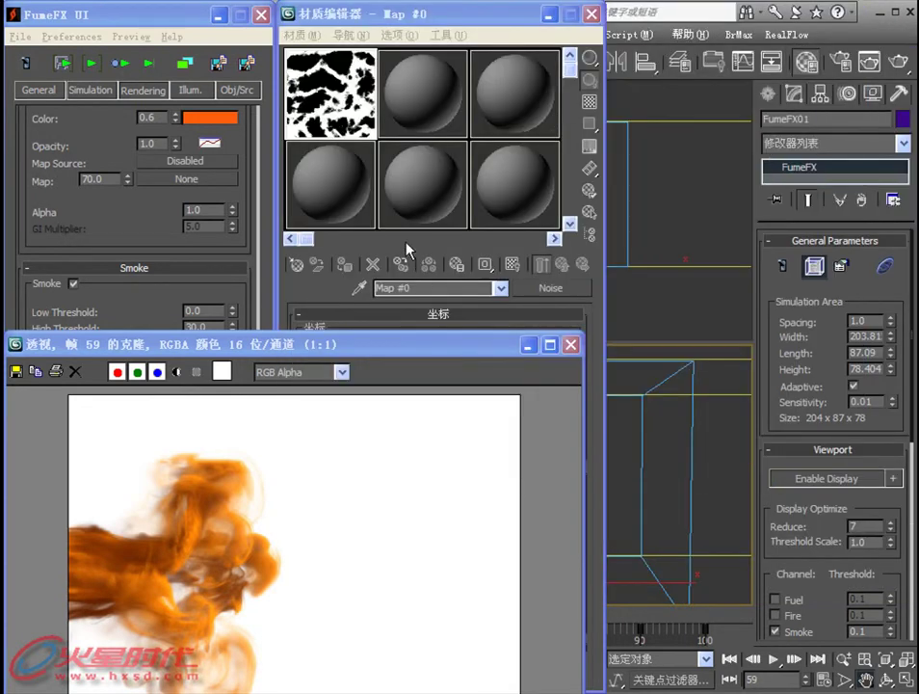
- Reduce the Noise map size to 15
{"action": "left_click", "coordinate": [406, 249]}
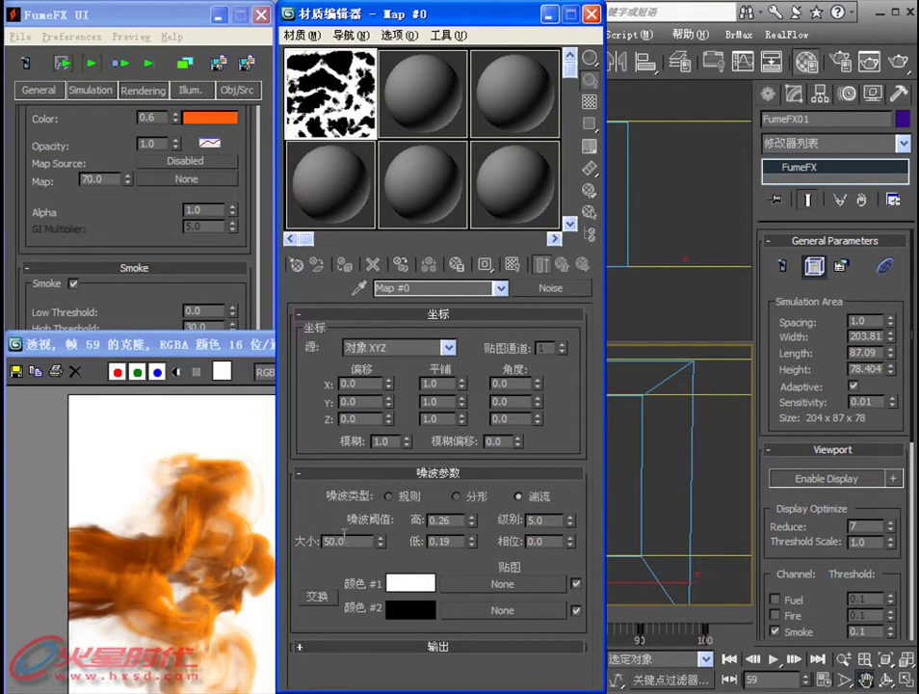
{"action": "type", "text": "25"}
{"action": "key", "text": "Return"}
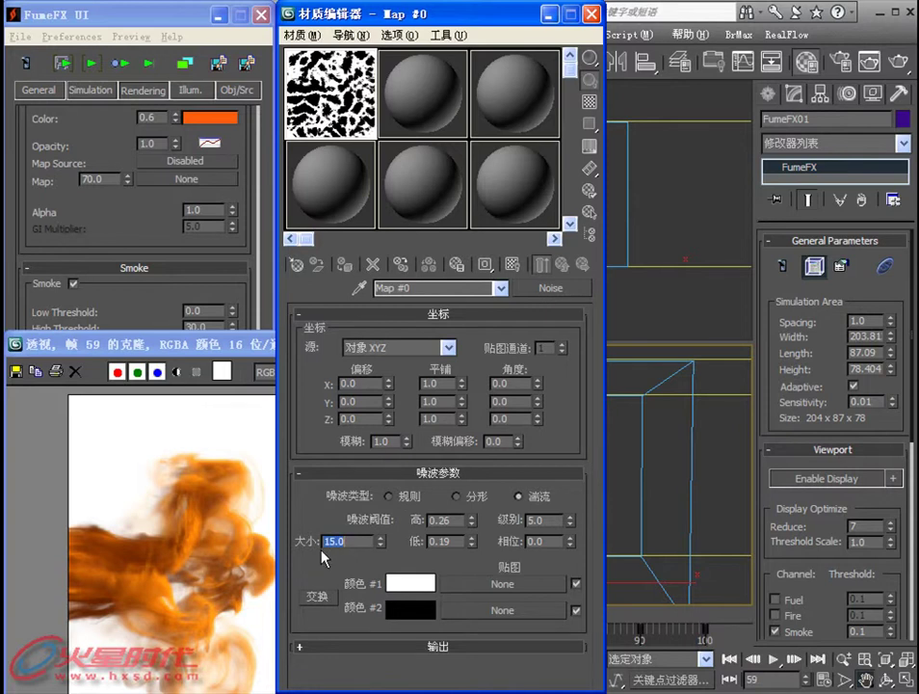
- Re-render frame 59, compare it with the cloned earlier render, then close both
{"action": "key", "text": "shift+q"}
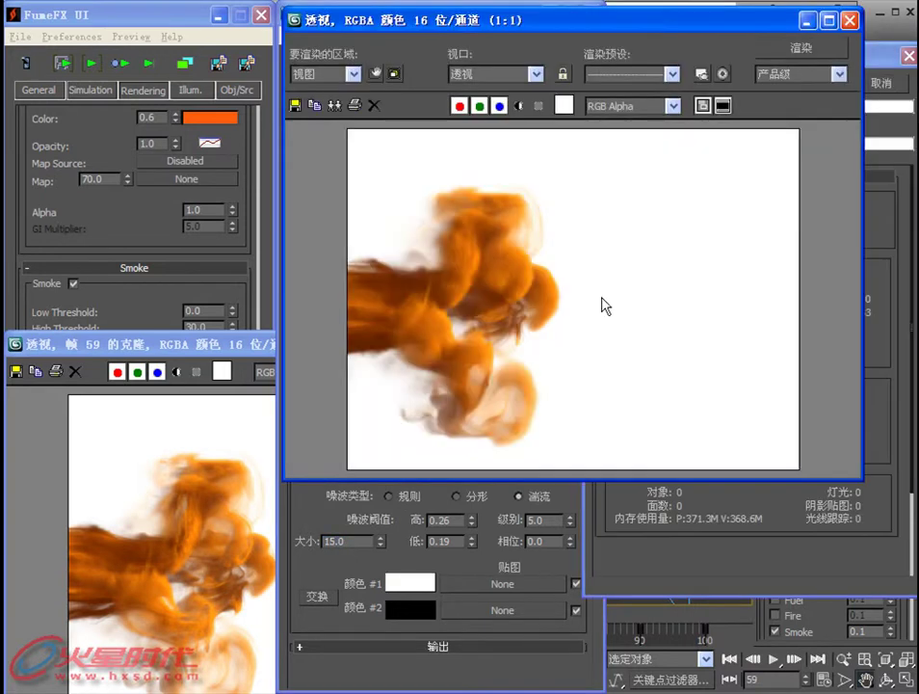
{"action": "key", "text": "shift+q"}
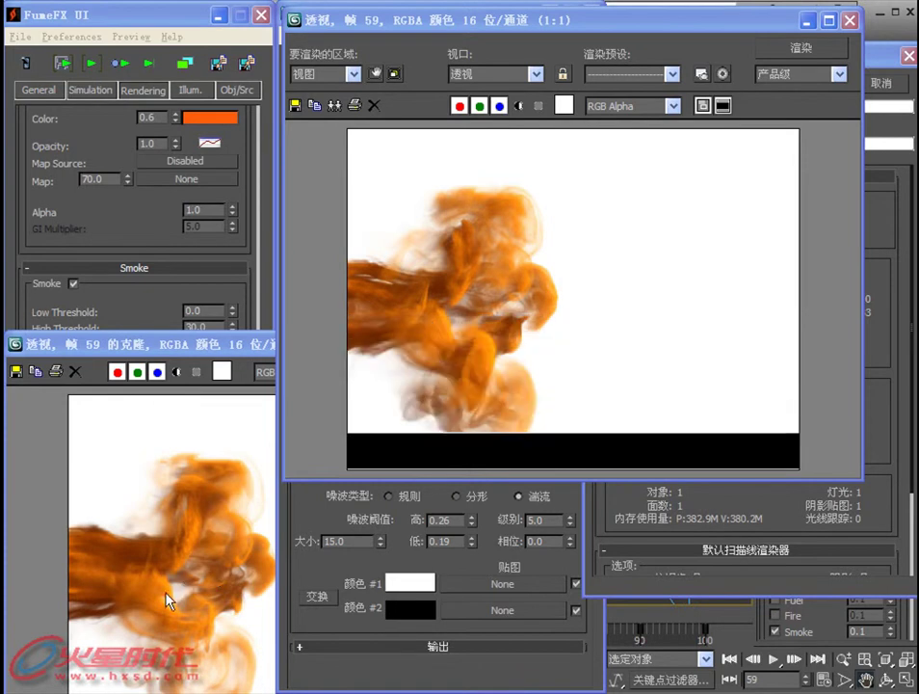
{"action": "left_click", "coordinate": [232, 371]}
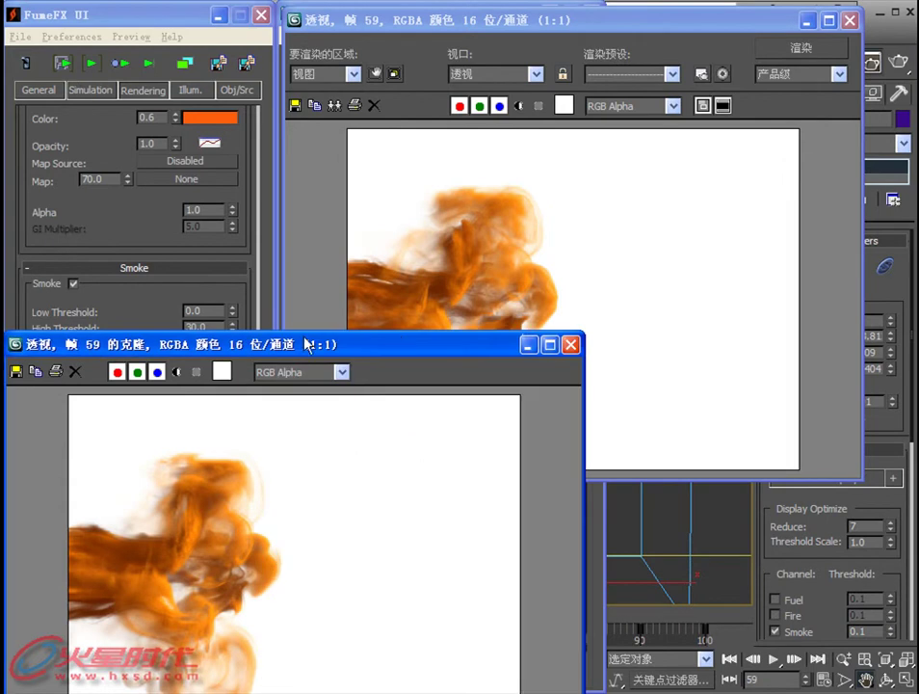
{"action": "left_click", "coordinate": [570, 345]}
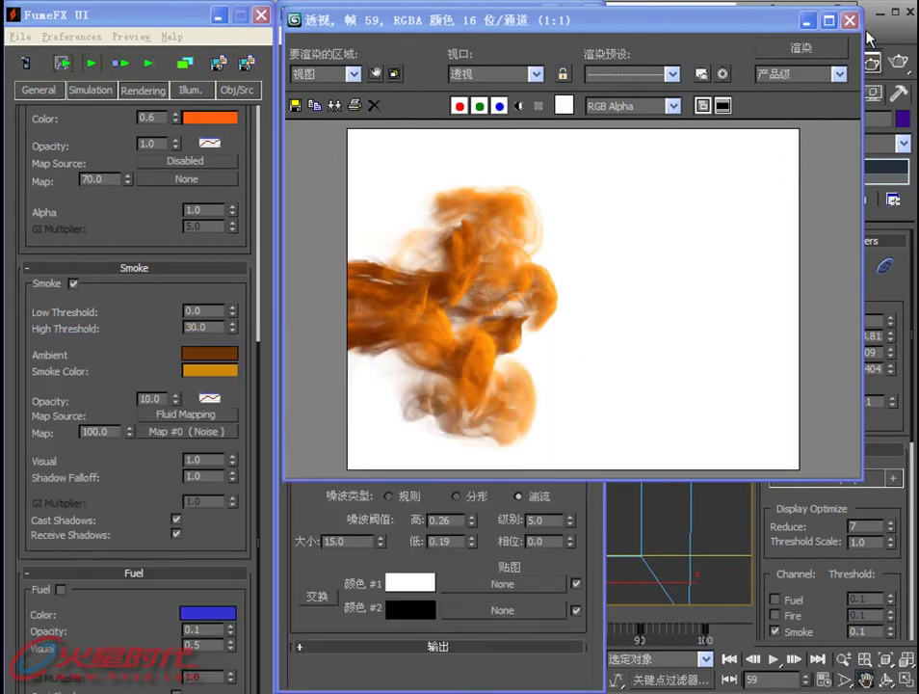
{"action": "left_click", "coordinate": [849, 20]}
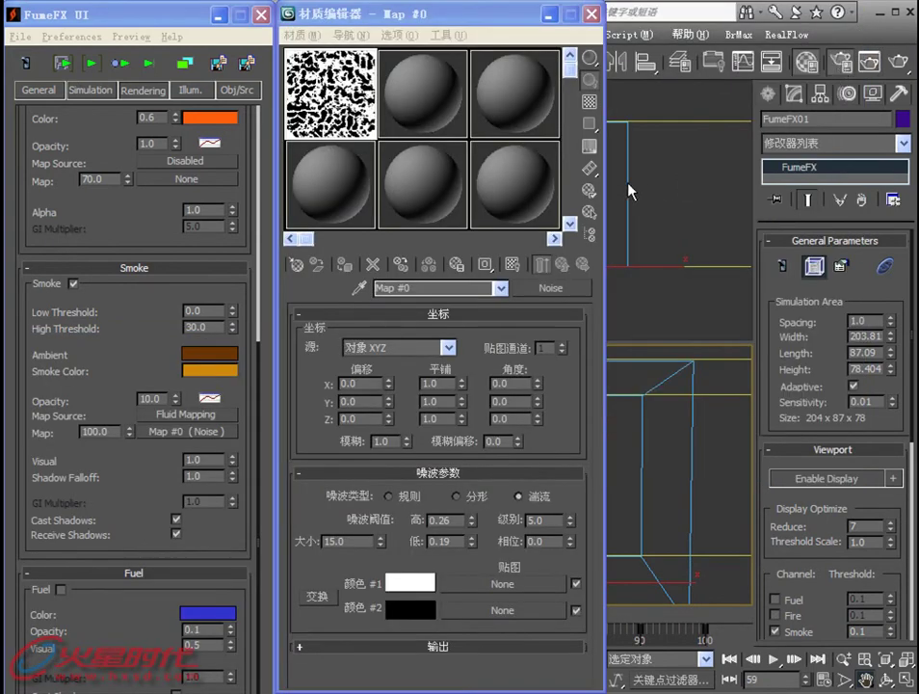
- Set the render output width to 900, making the output size 900×675
{"action": "key", "text": "F10"}
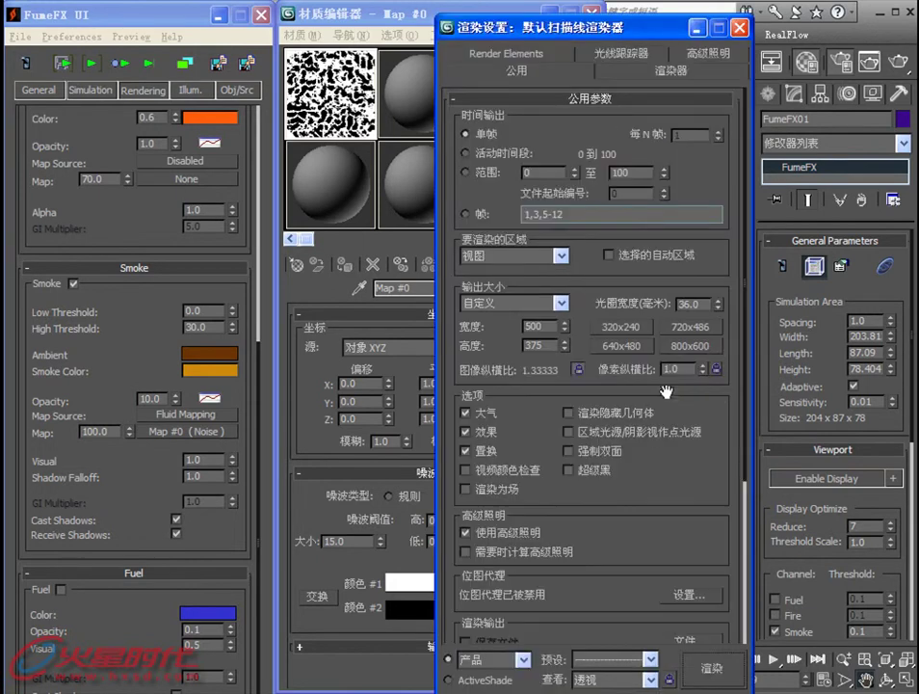
{"action": "left_click_drag", "start_coordinate": [467, 19], "coordinate": [624, 6]}
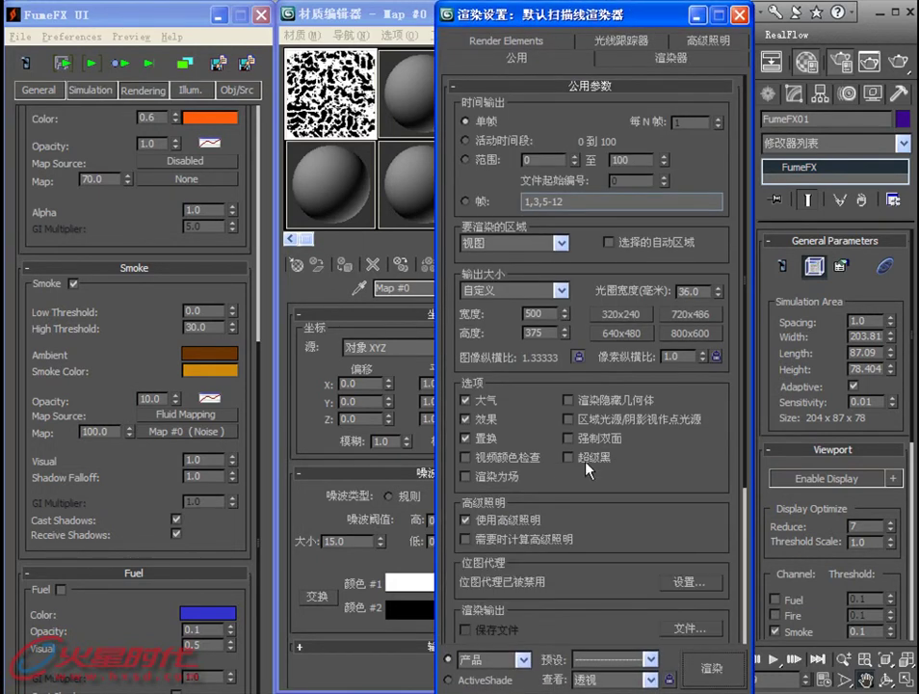
{"action": "left_click", "coordinate": [308, 13]}
{"action": "left_click", "coordinate": [238, 89]}
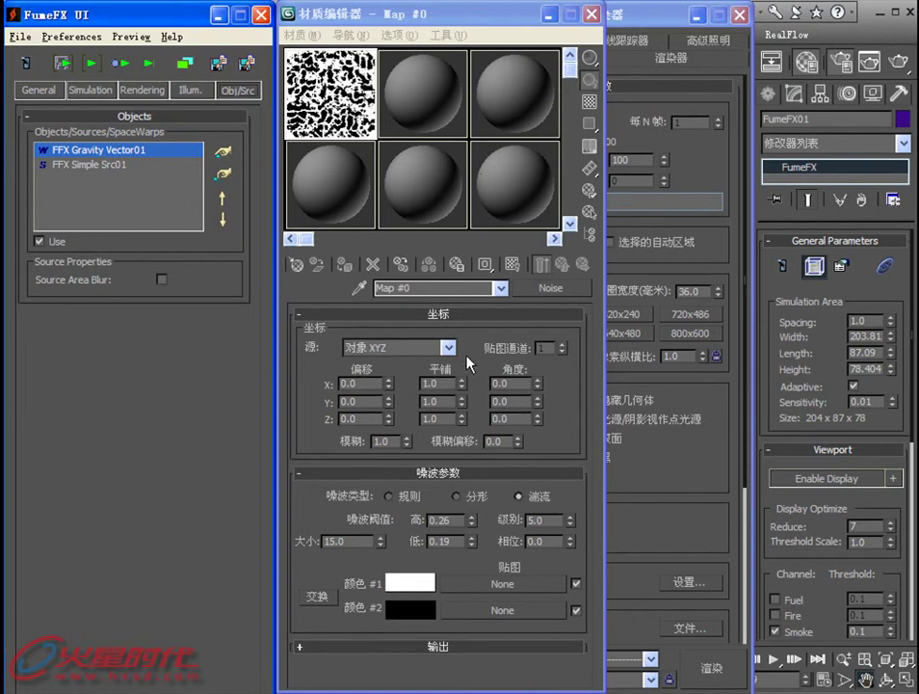
{"action": "left_click", "coordinate": [628, 99]}
{"action": "double_click", "coordinate": [540, 314]}
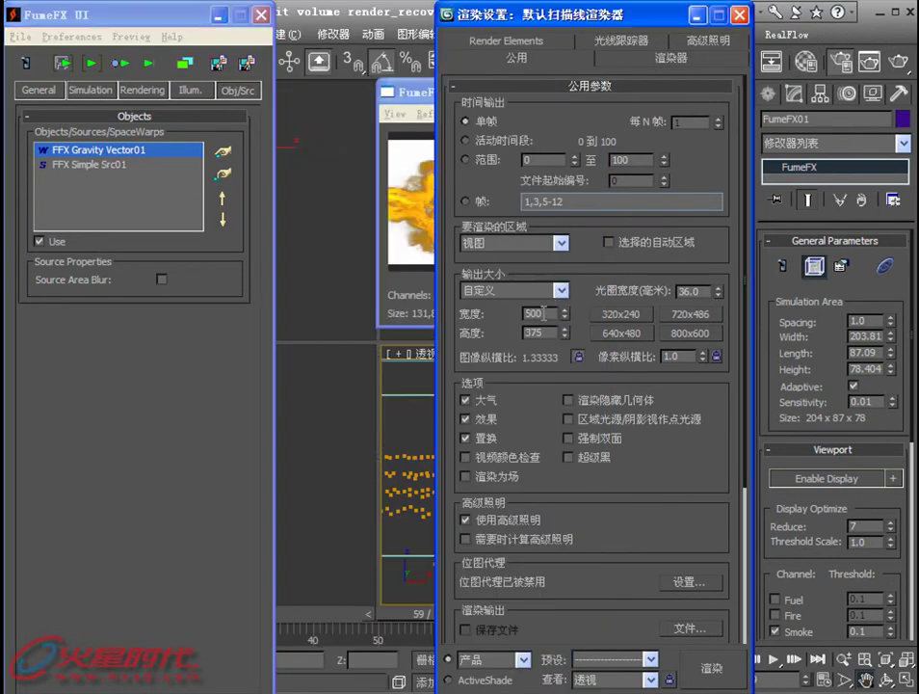
{"action": "type", "text": "90"}
- Render frame 59 at 900×675 and review the full-size smoke result
{"action": "left_click", "coordinate": [900, 62]}
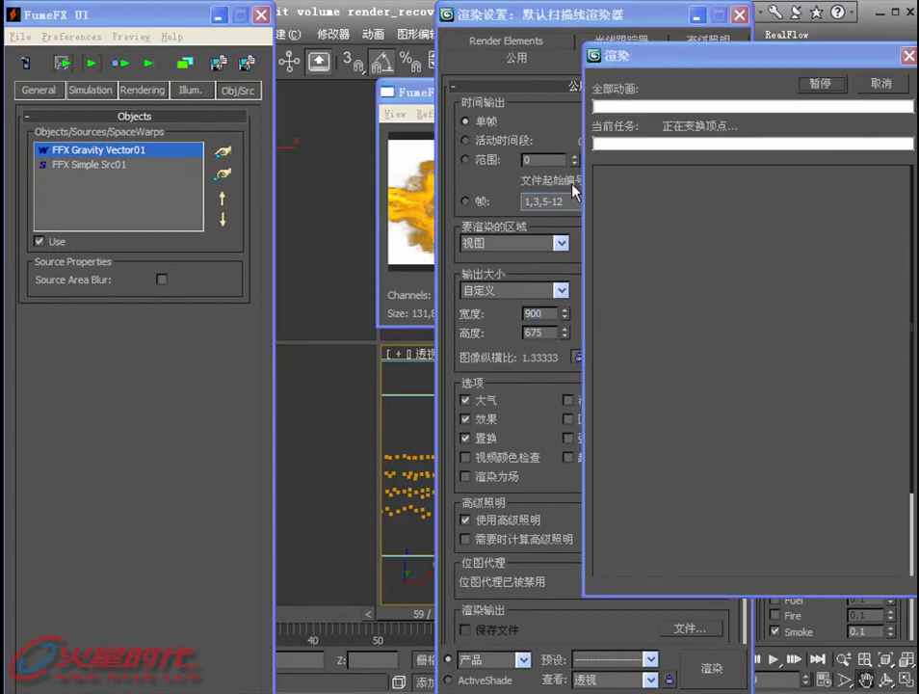
{"action": "mouse_move", "coordinate": [611, 34]}
{"action": "left_mouse_down"}
{"action": "mouse_move", "coordinate": [383, 22]}
{"action": "mouse_move", "coordinate": [347, 8]}
{"action": "left_mouse_up"}
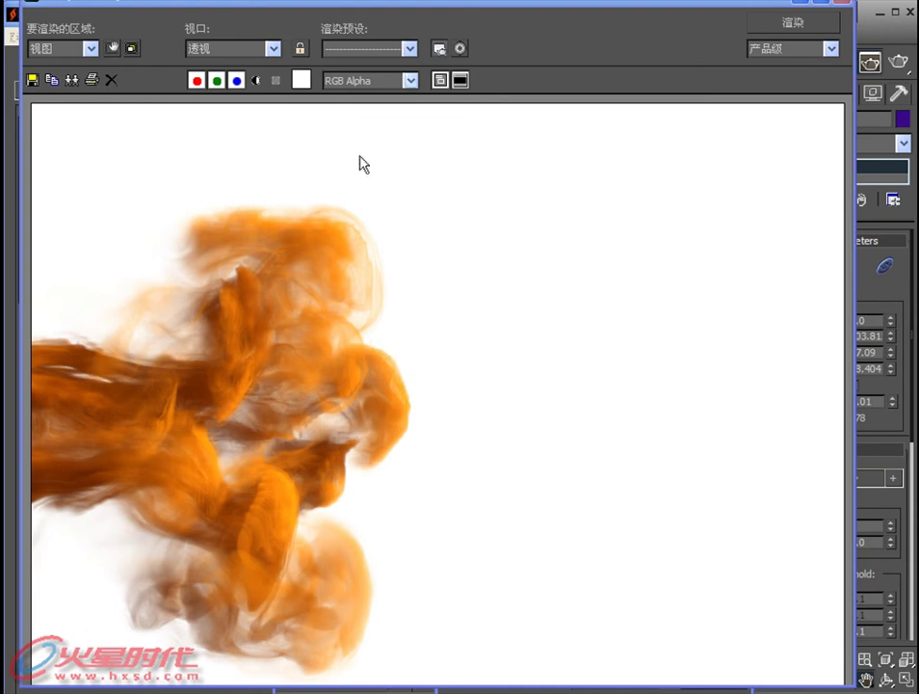
{"action": "left_click_drag", "start_coordinate": [314, 11], "coordinate": [300, 22]}
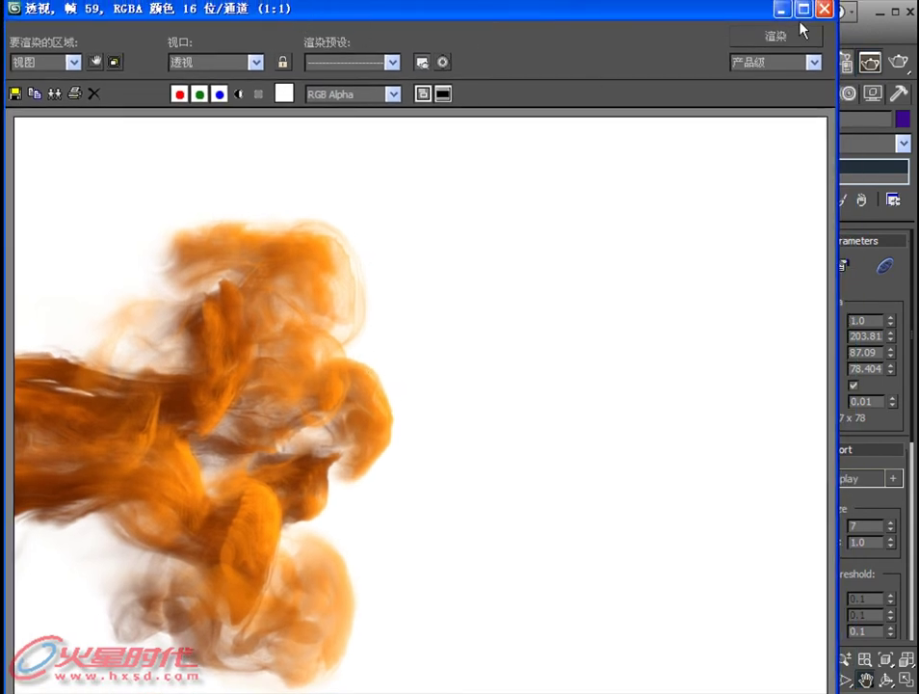
{"action": "left_click", "coordinate": [825, 10]}
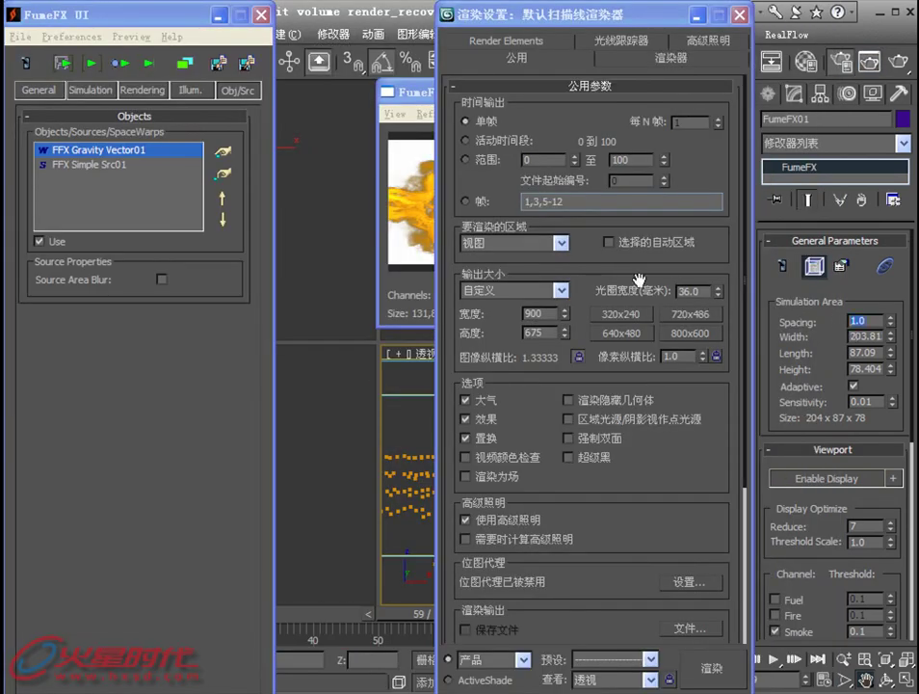
{"action": "key", "text": "F10"}
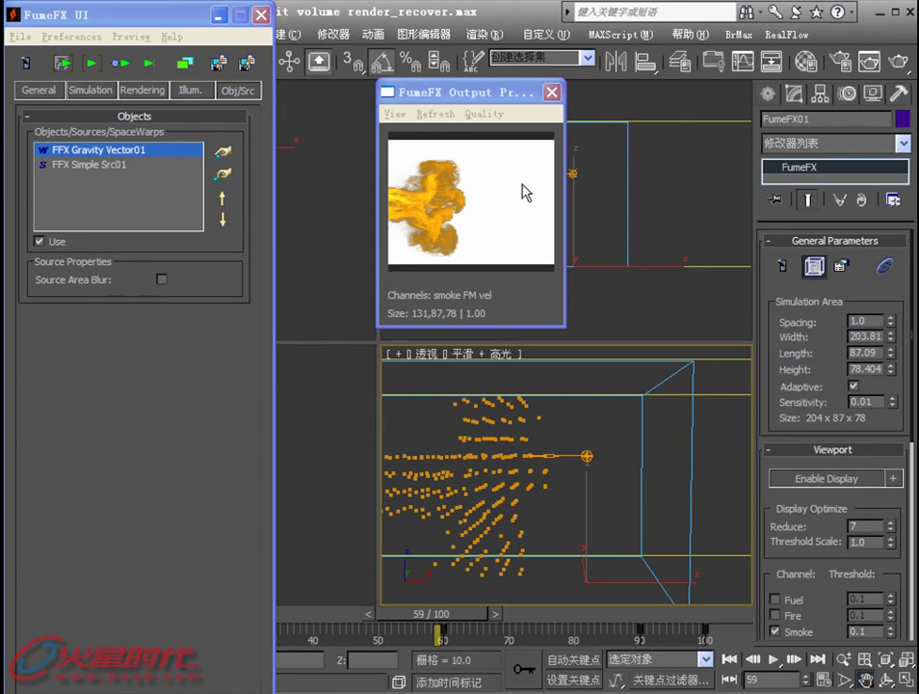
- Move the FumeFX output preview aside and close it
{"action": "left_click_drag", "start_coordinate": [521, 95], "coordinate": [340, 78]}
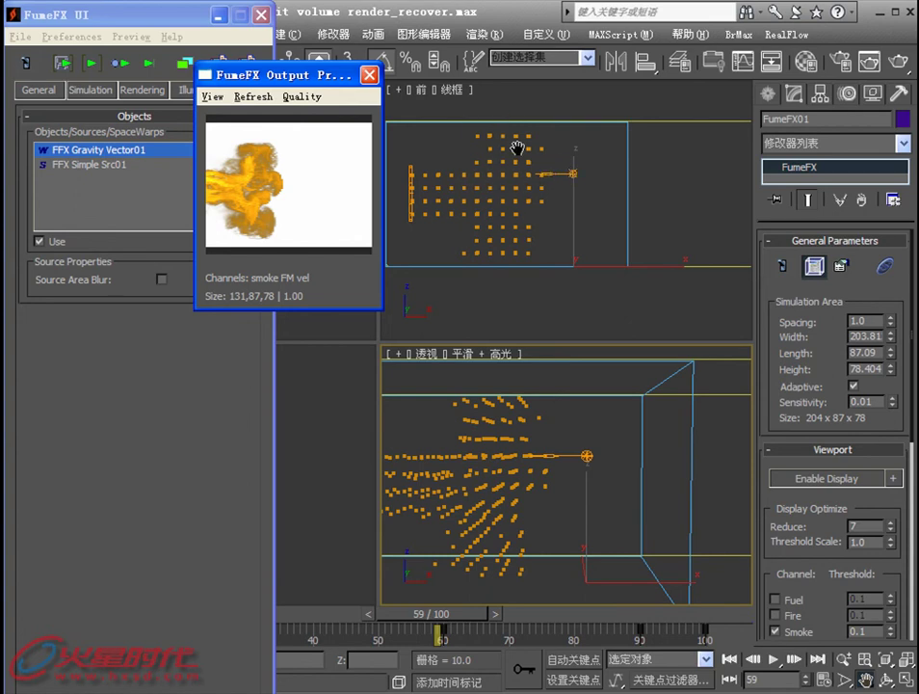
{"action": "left_click", "coordinate": [654, 282]}
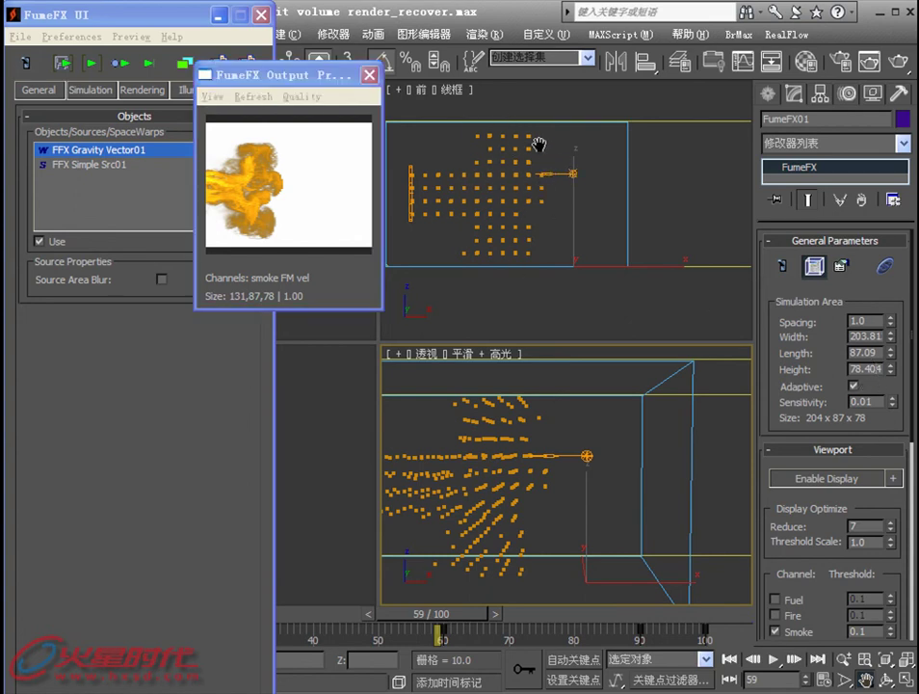
{"action": "left_click_drag", "start_coordinate": [316, 78], "coordinate": [399, 17]}
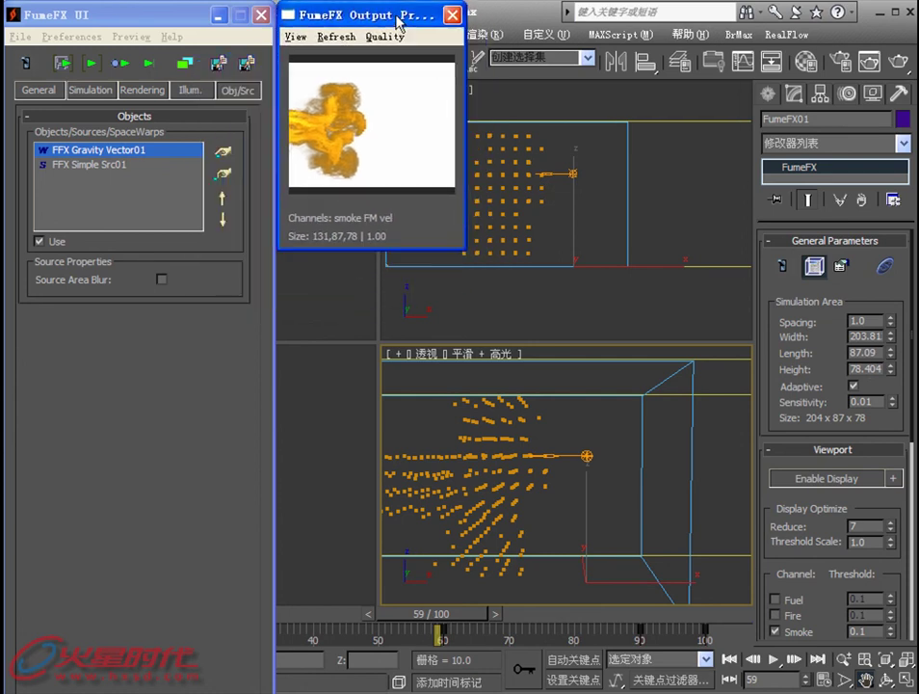
{"action": "left_click", "coordinate": [452, 14]}
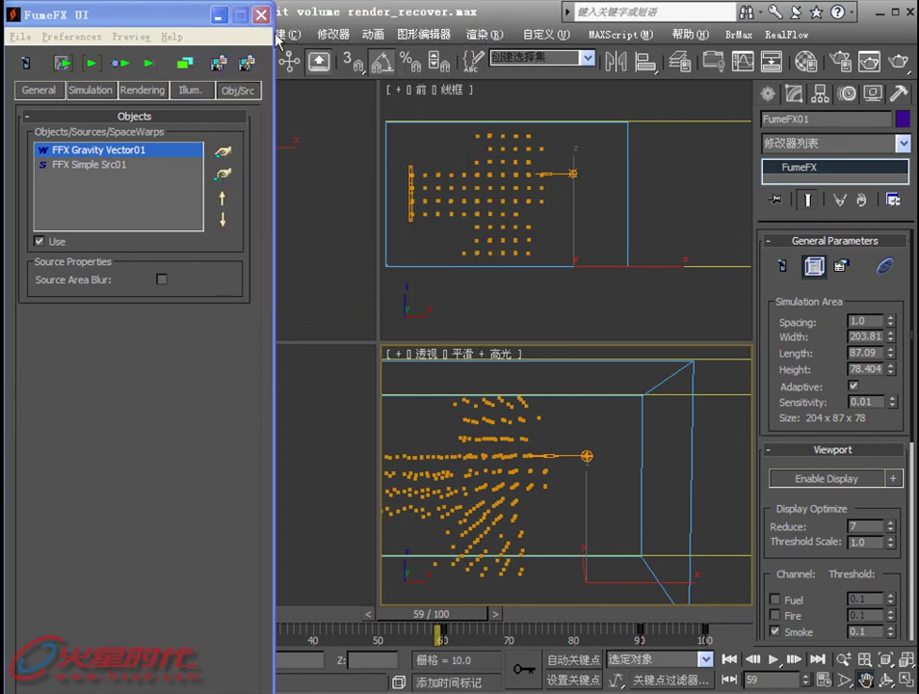
- Check Velocity among the FumeFX exported channels and render frame 59 again
{"action": "left_click", "coordinate": [37, 91]}
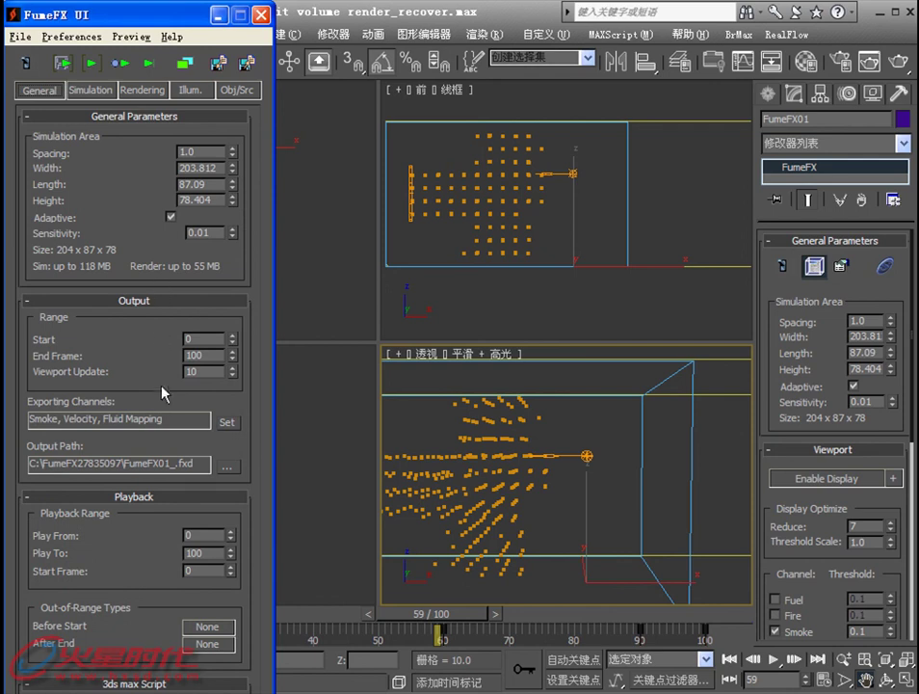
{"action": "double_click", "coordinate": [79, 419]}
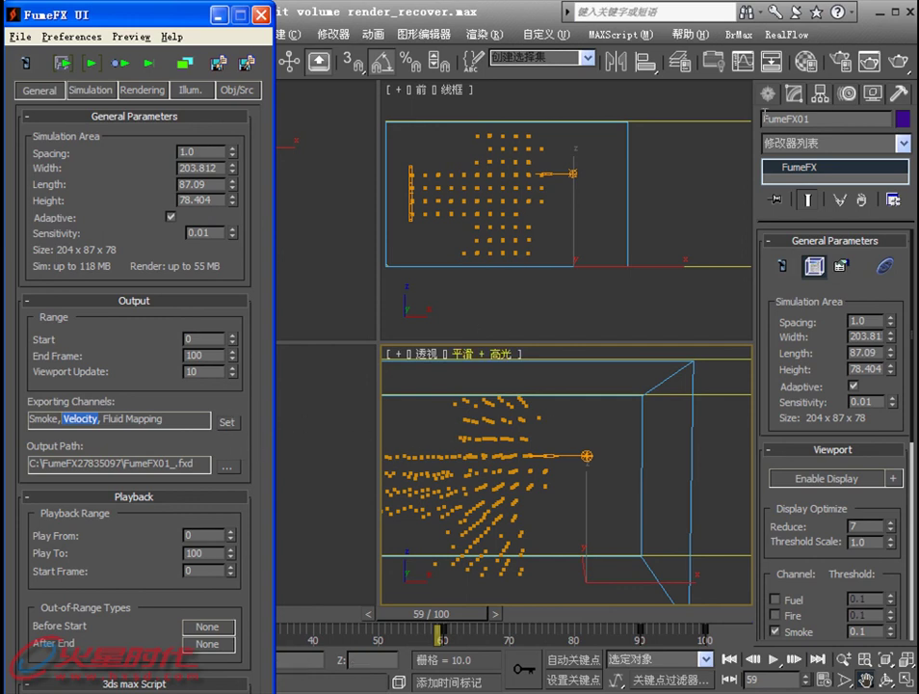
{"action": "left_click", "coordinate": [870, 69]}
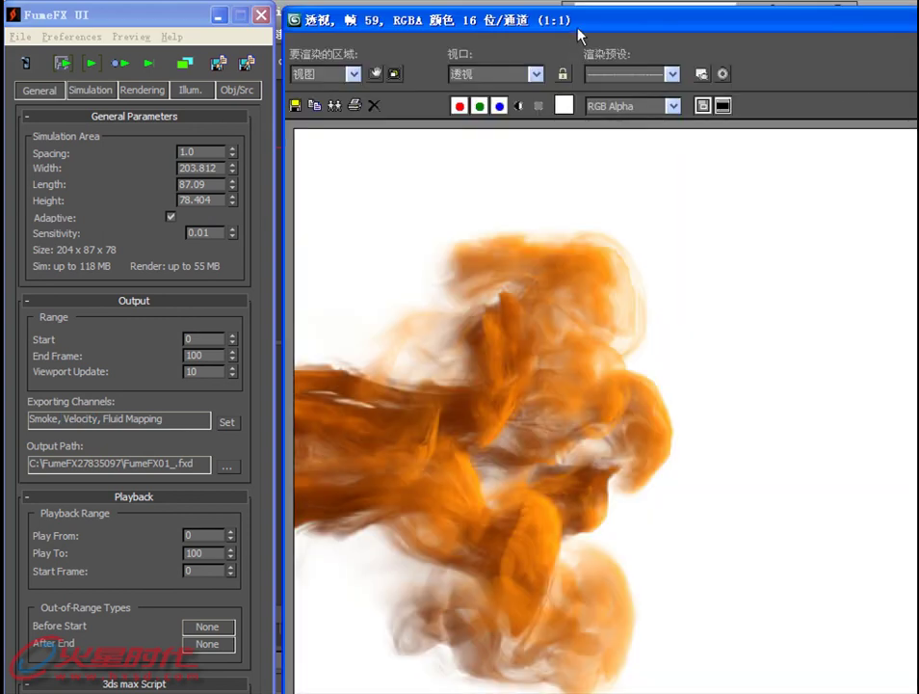
{"action": "left_click_drag", "start_coordinate": [576, 33], "coordinate": [304, 10]}
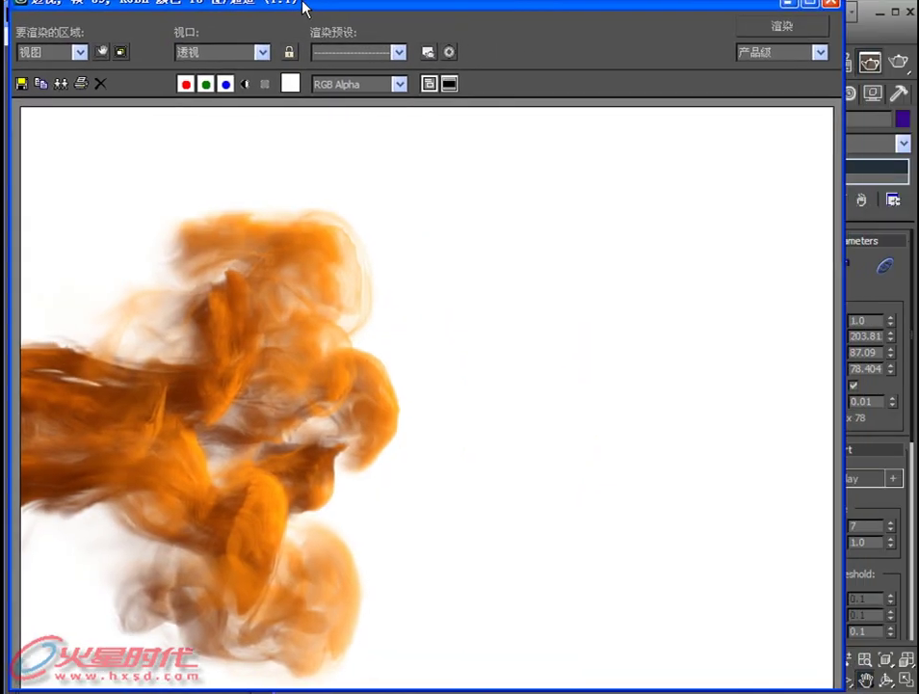